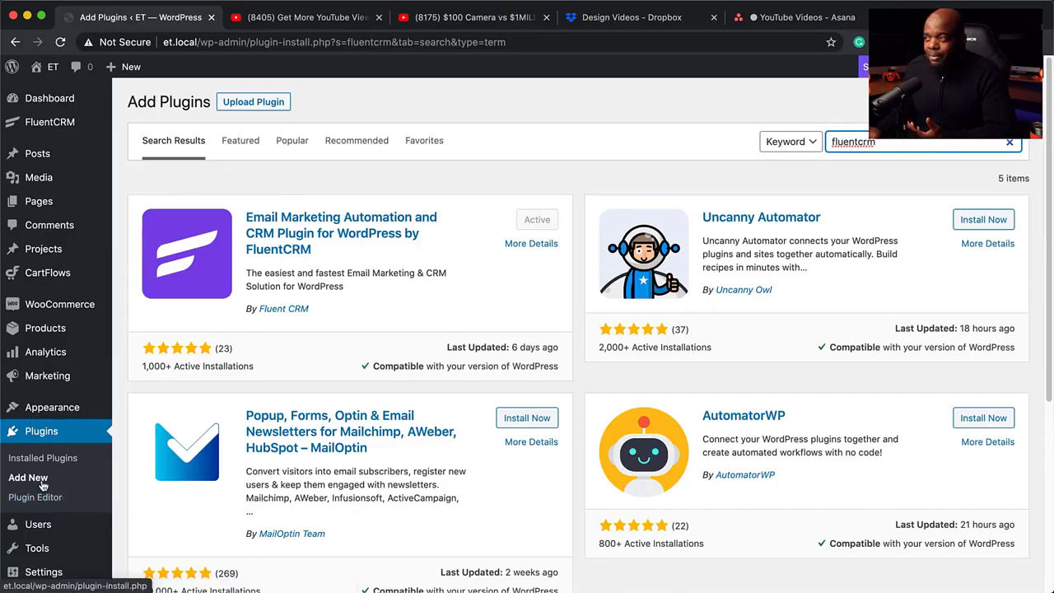
# Step: Show the plugin upload form, and open the FluentCRM dashboard
pyautogui.click(252, 105)
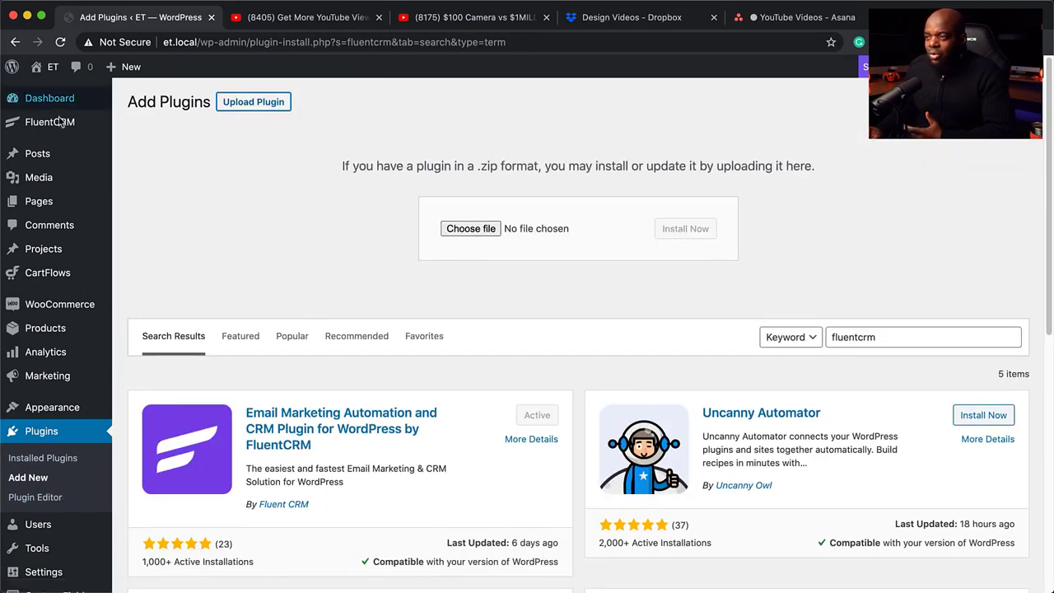
pyautogui.moveTo(61, 134)
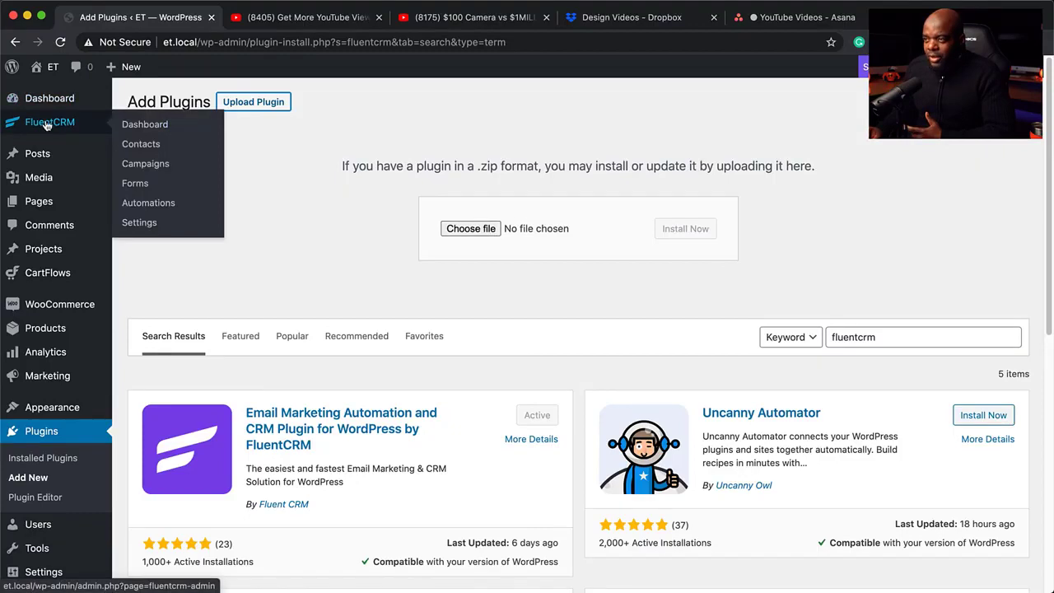
pyautogui.click(47, 125)
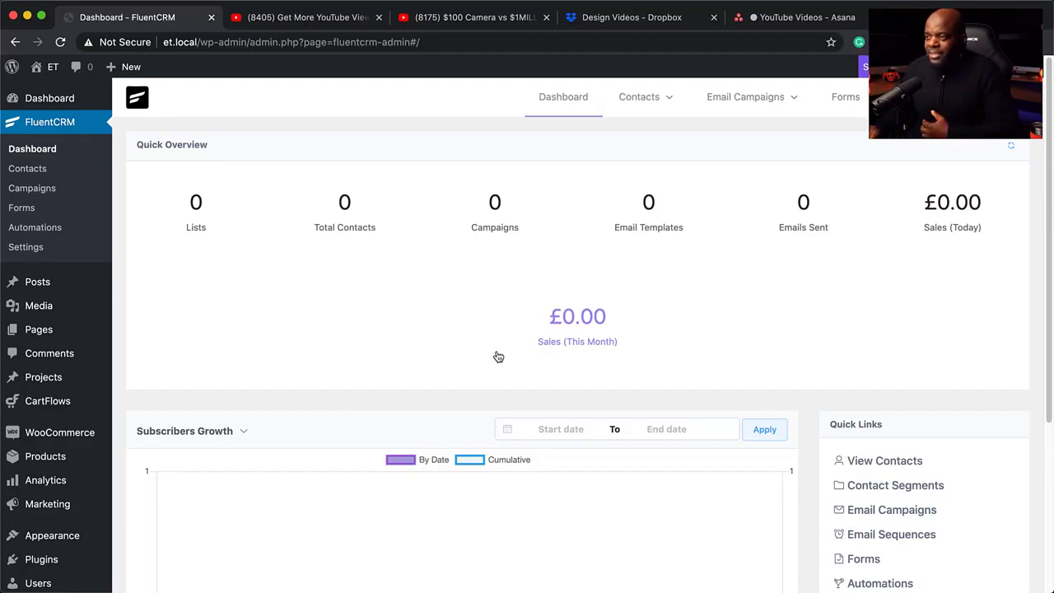
# Step: Examine the dashboard's Quick Overview, Subscribers Growth chart and quick links, and view the contacts page
pyautogui.scroll(-5, 448, 342)
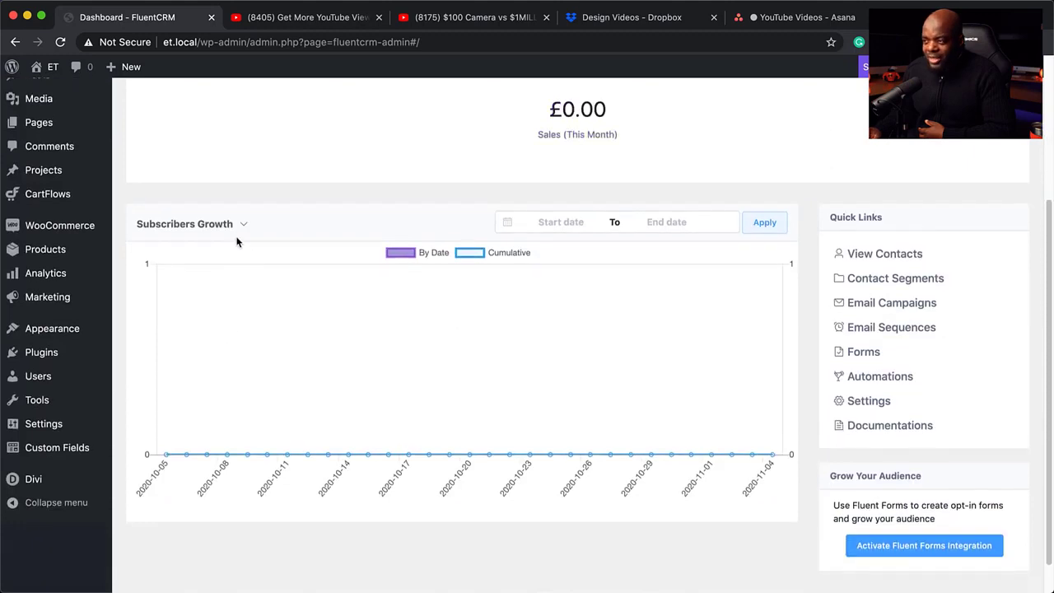
pyautogui.click(242, 228)
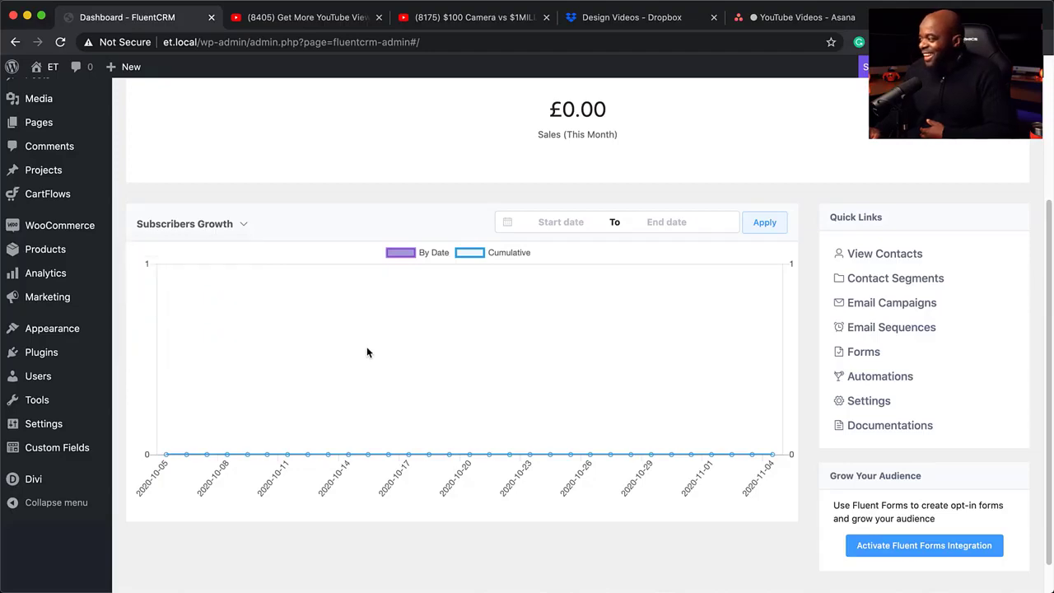
pyautogui.scroll(3, 367, 343)
pyautogui.scroll(-3, 373, 349)
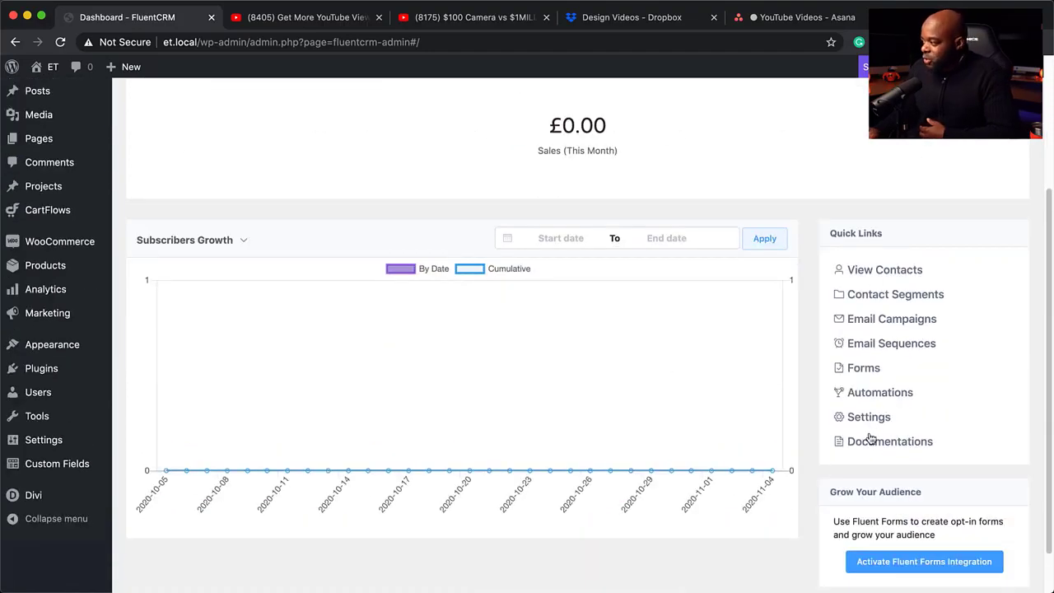
pyautogui.scroll(-1, 860, 280)
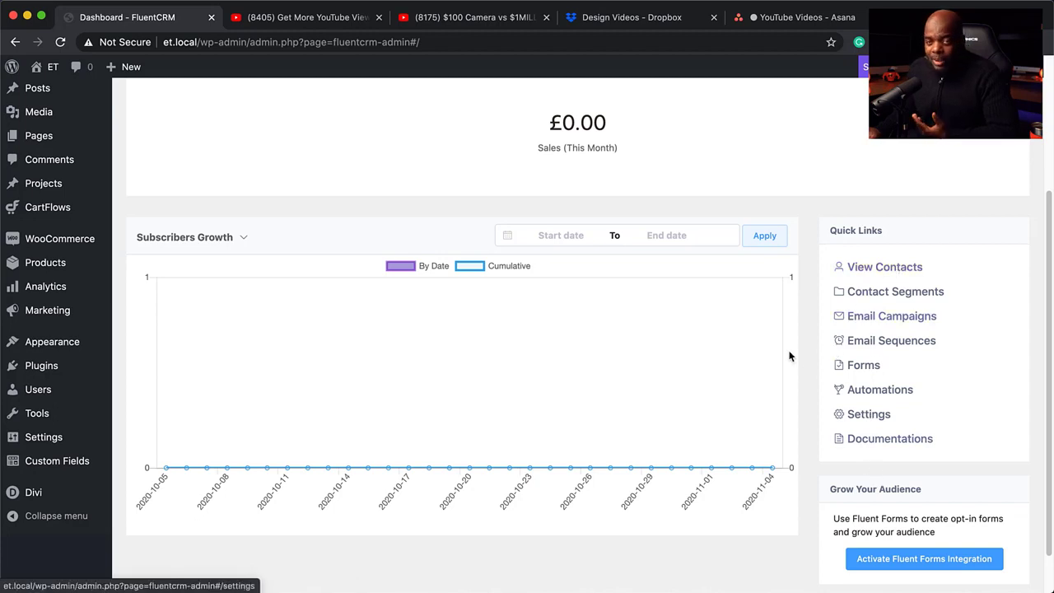
pyautogui.scroll(3, 634, 245)
pyautogui.moveTo(895, 66)
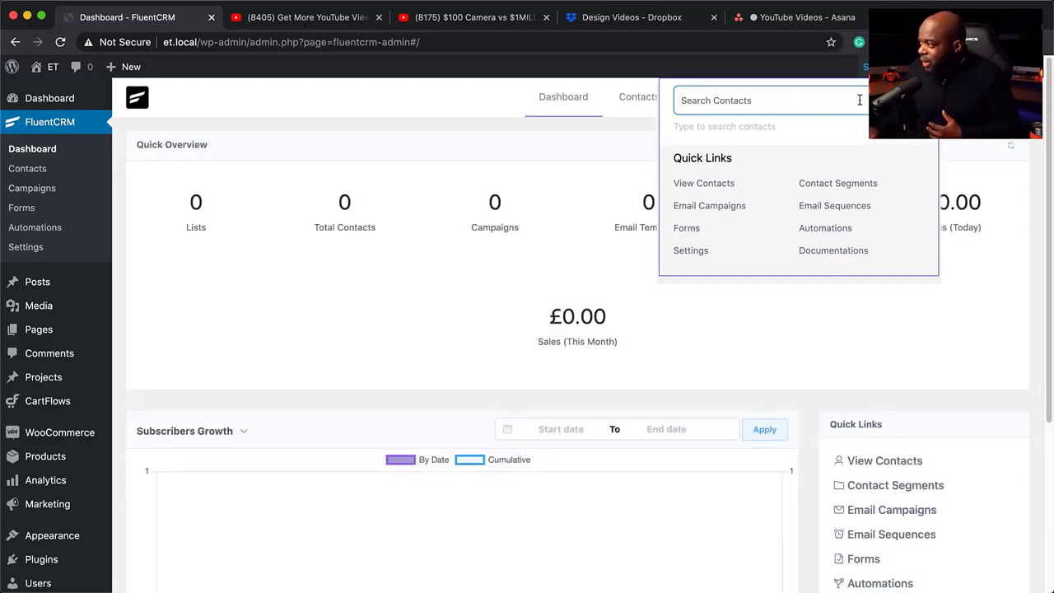
pyautogui.click(705, 184)
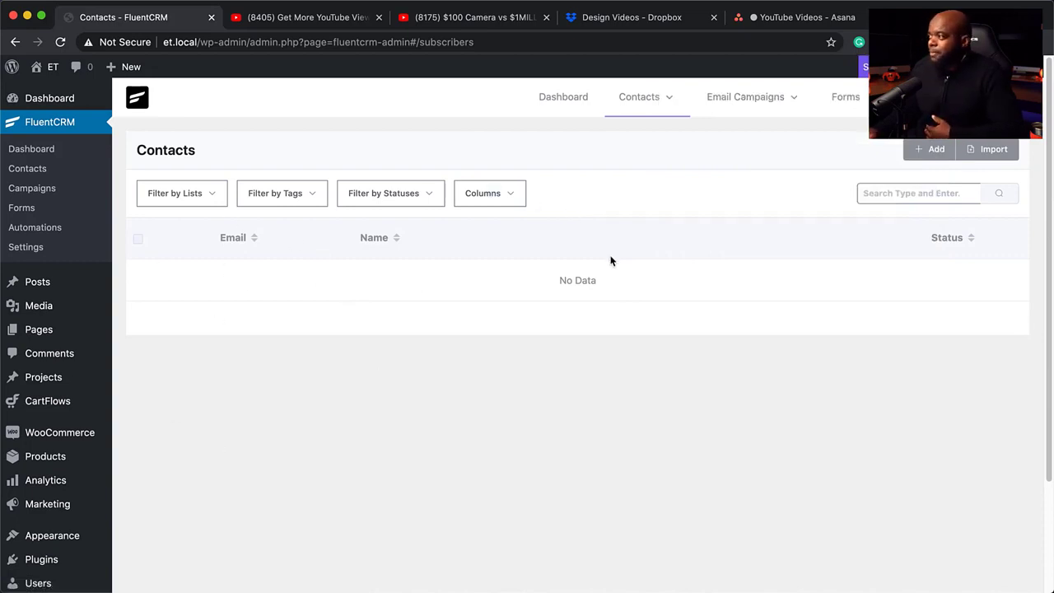
# Step: Create a new contact list titled "Freebie"
pyautogui.moveTo(647, 94)
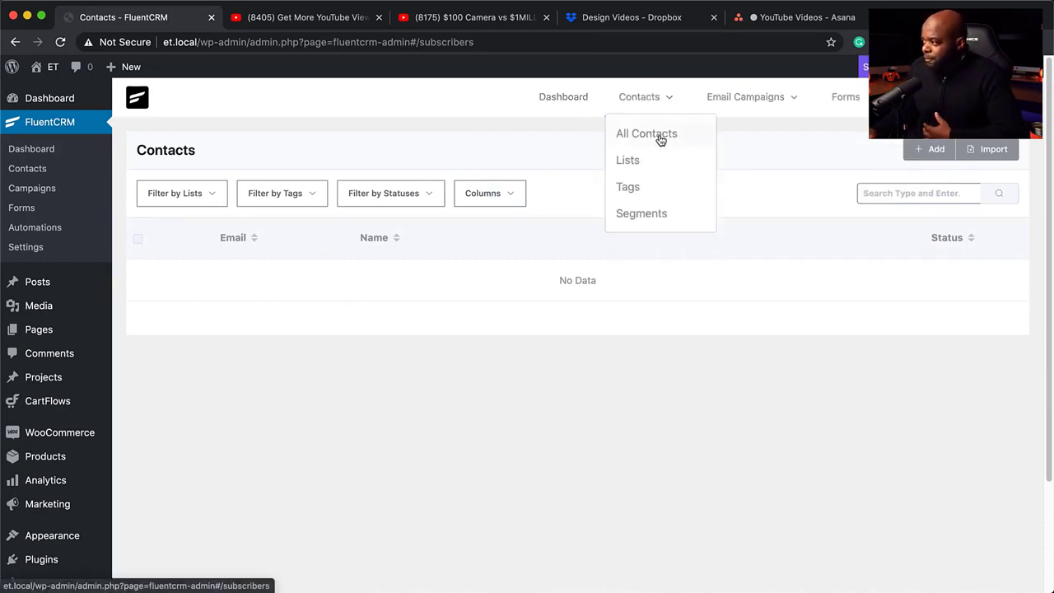
pyautogui.click(630, 161)
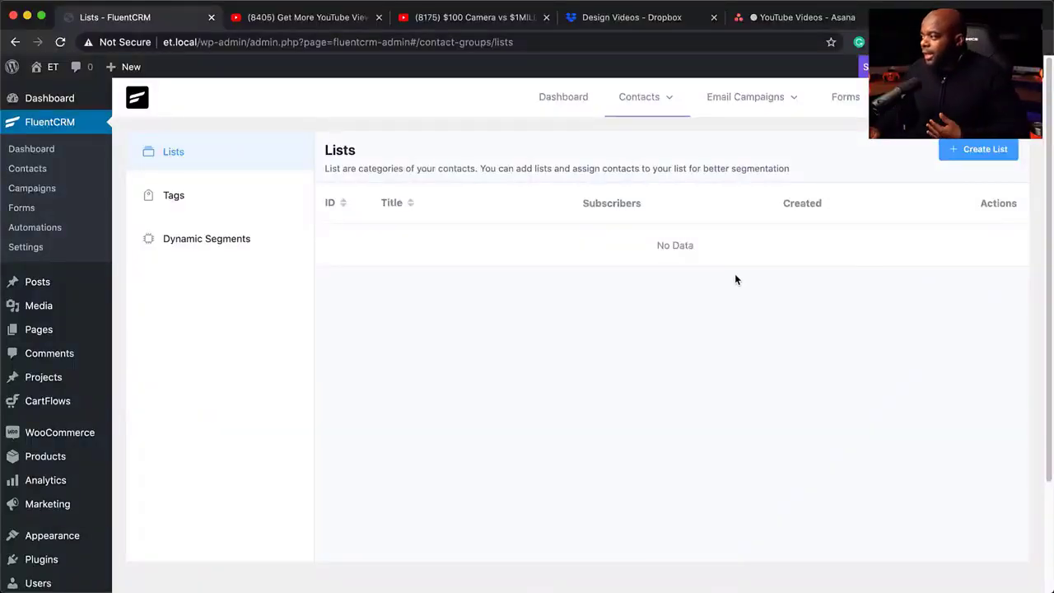
pyautogui.click(977, 151)
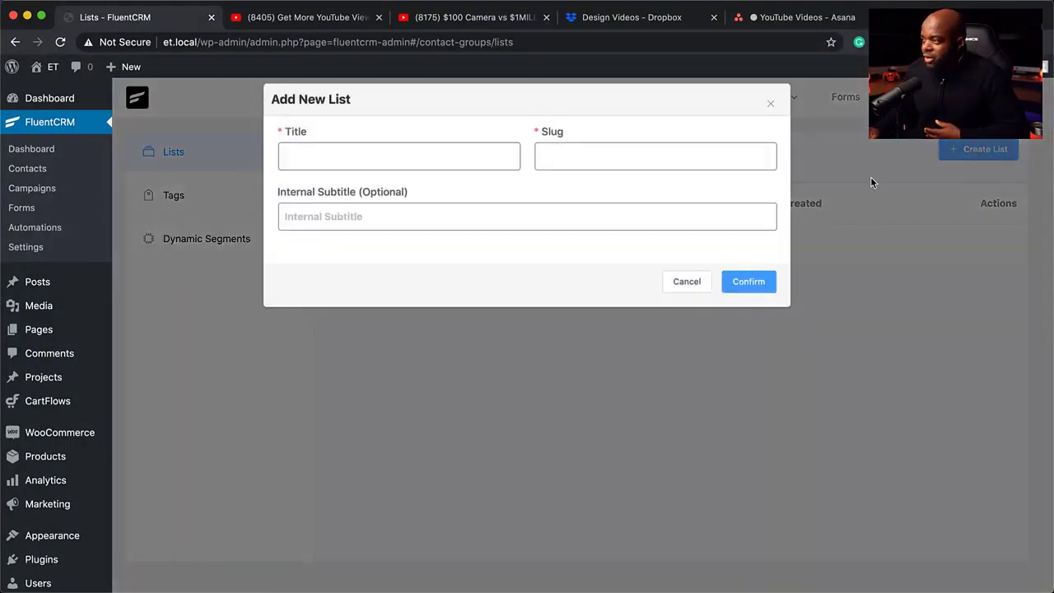
pyautogui.click(441, 155)
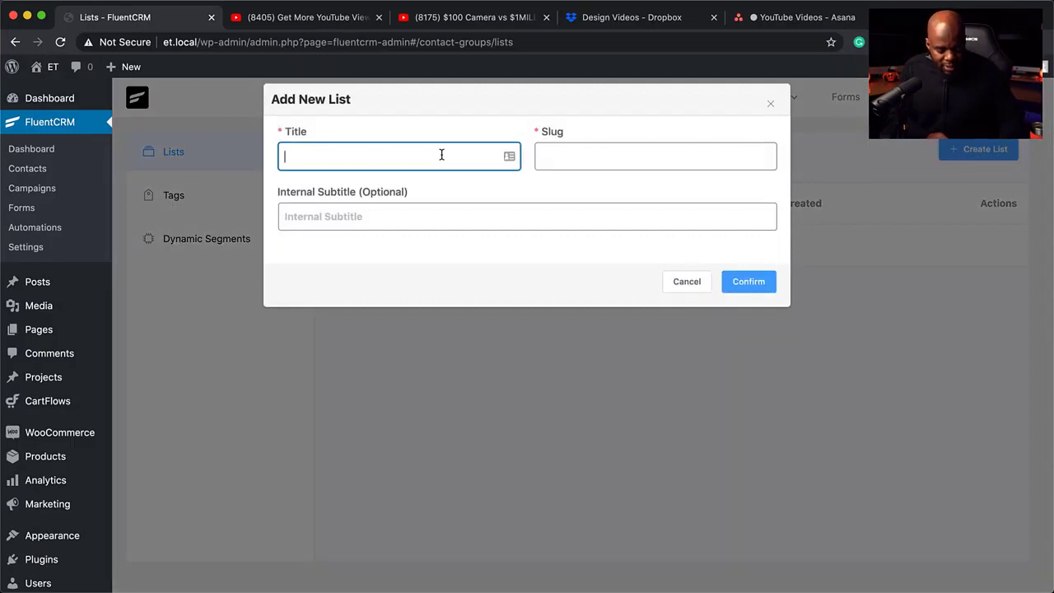
pyautogui.write('Freebi')
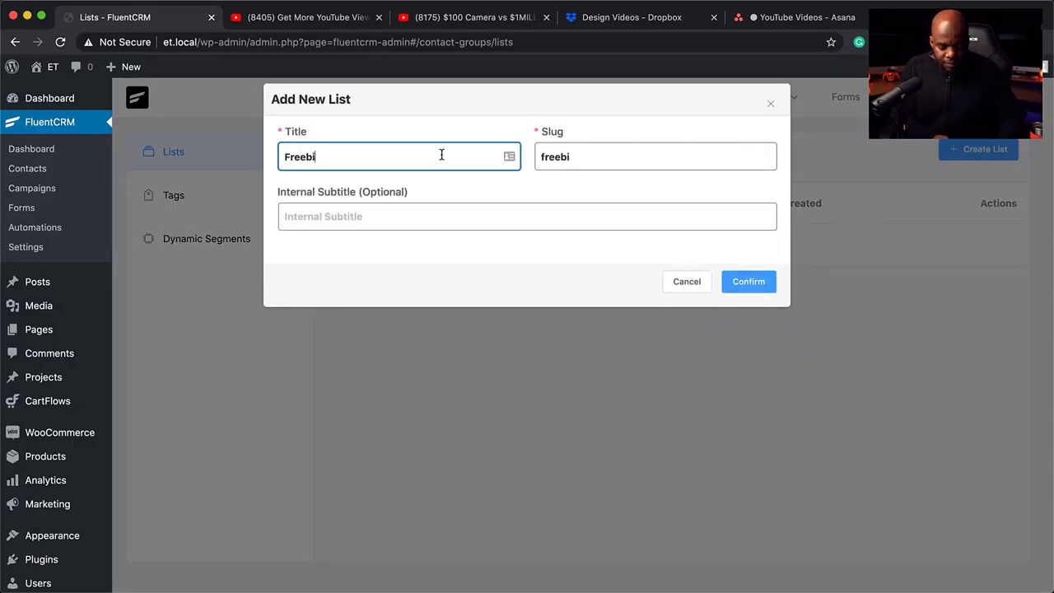
pyautogui.write('e')
pyautogui.click(765, 285)
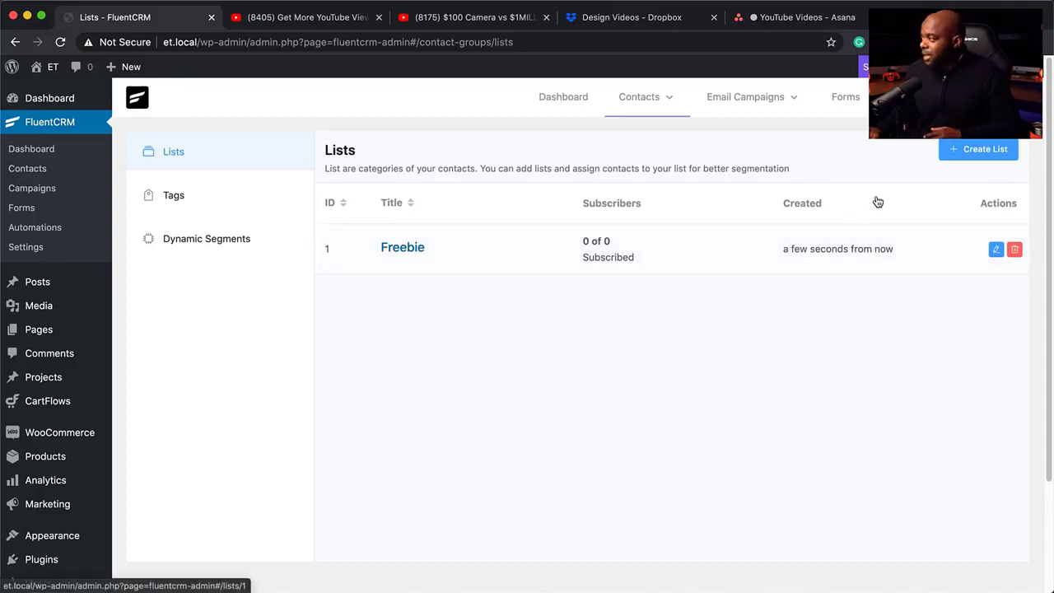
# Step: Add another contact list titled "Customers"
pyautogui.click(975, 151)
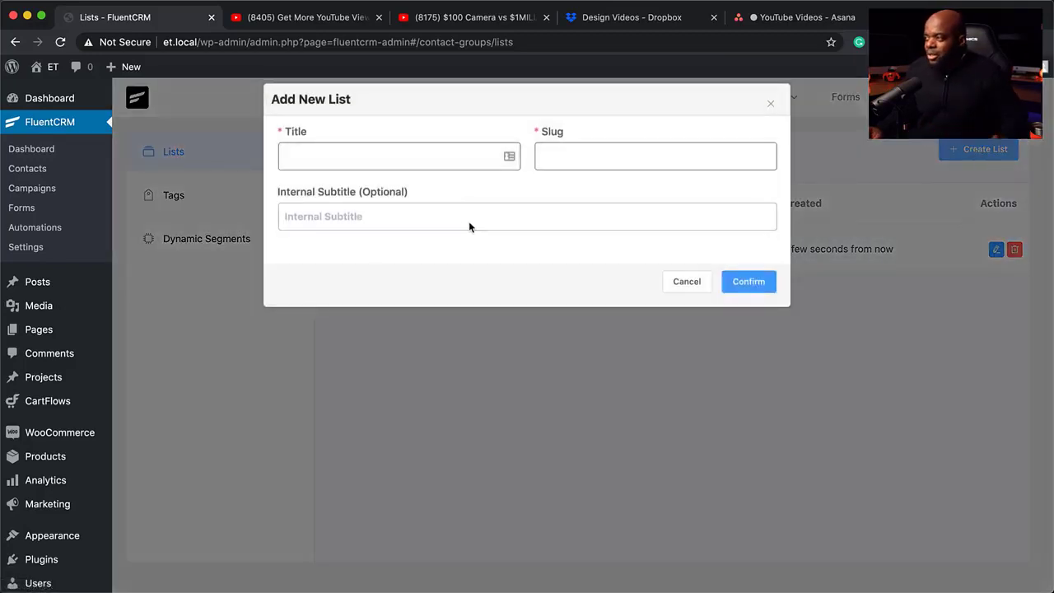
pyautogui.click(423, 156)
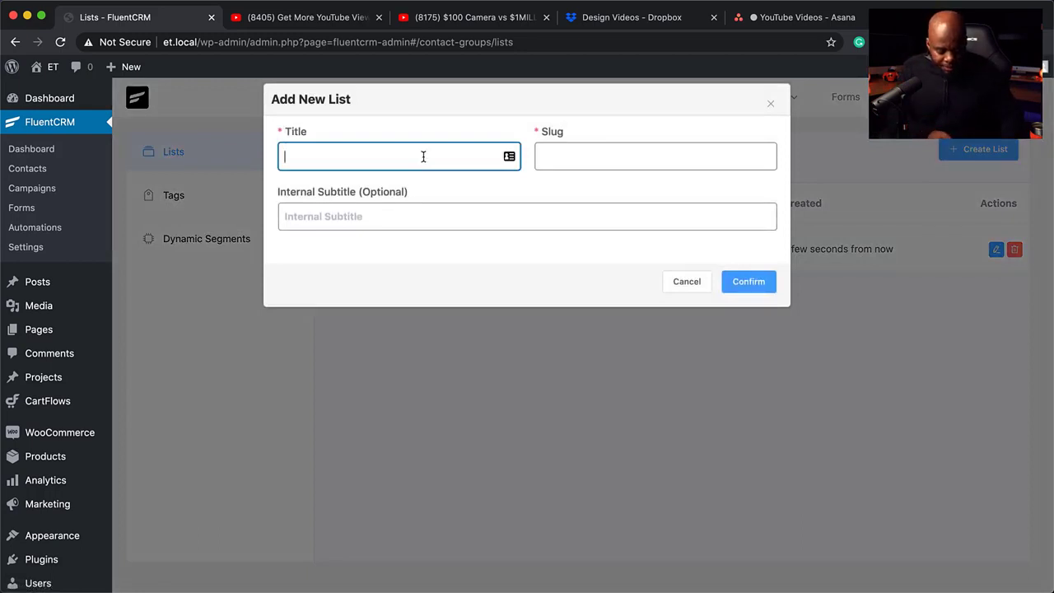
pyautogui.write('Customers')
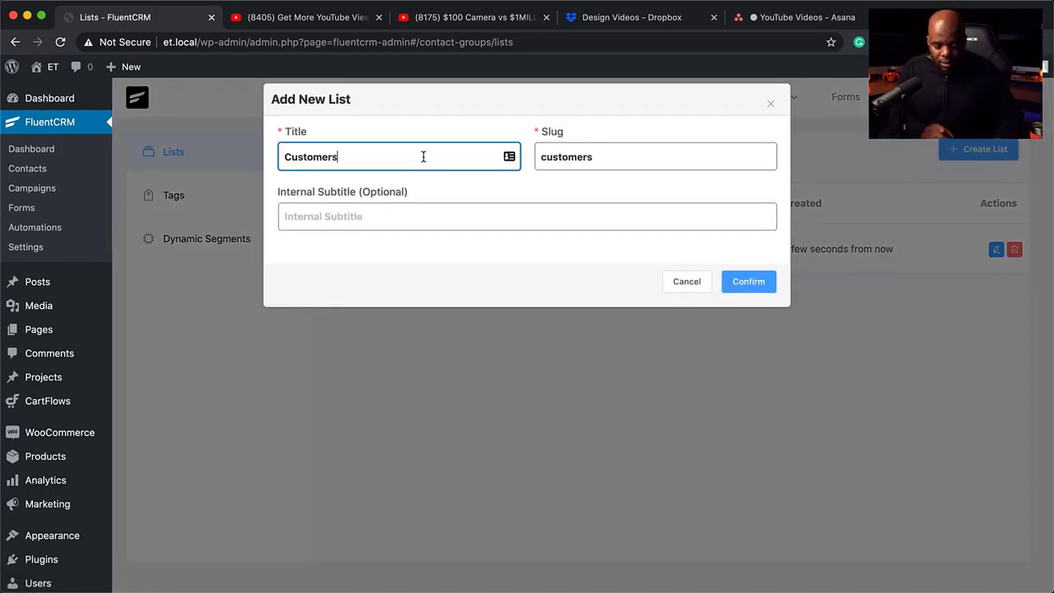
pyautogui.click(751, 288)
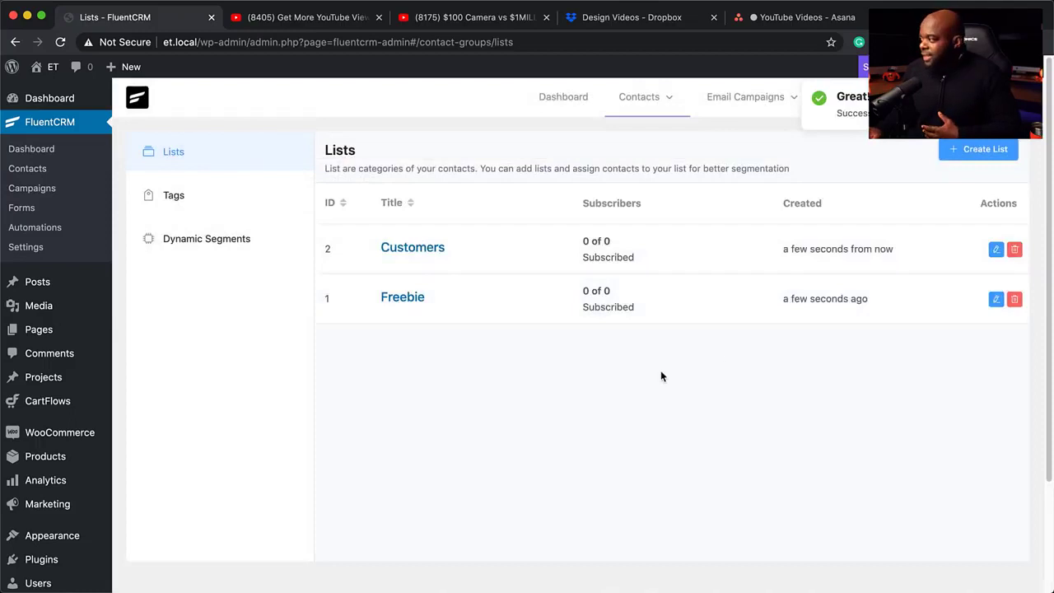
# Step: Create a new contact tag titled "Brought Product B"
pyautogui.moveTo(646, 97)
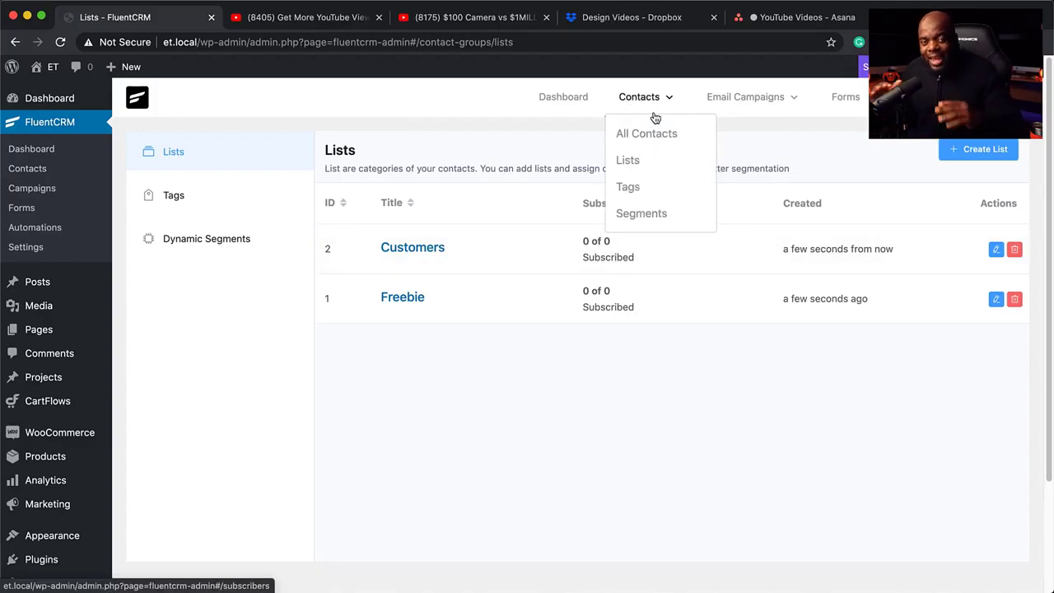
pyautogui.click(662, 191)
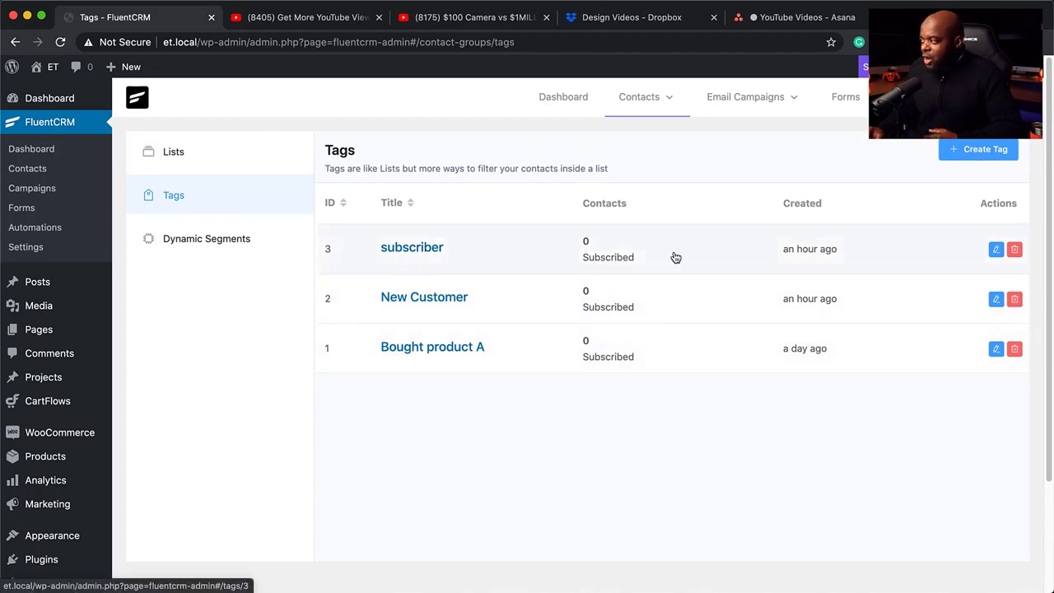
pyautogui.click(979, 150)
pyautogui.click(467, 154)
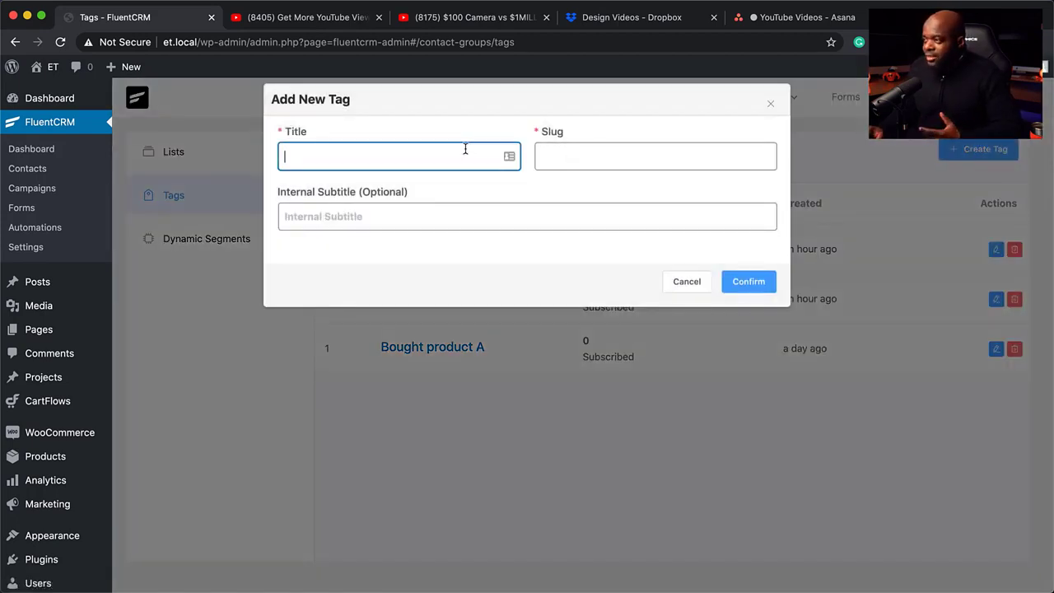
pyautogui.write('B')
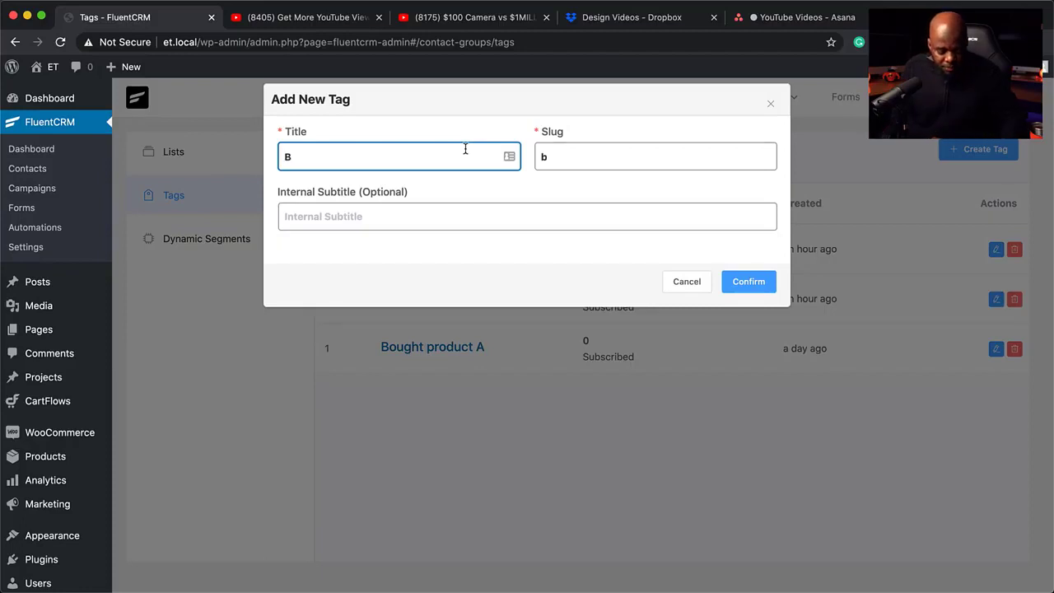
pyautogui.write('ought Product B')
pyautogui.click(748, 281)
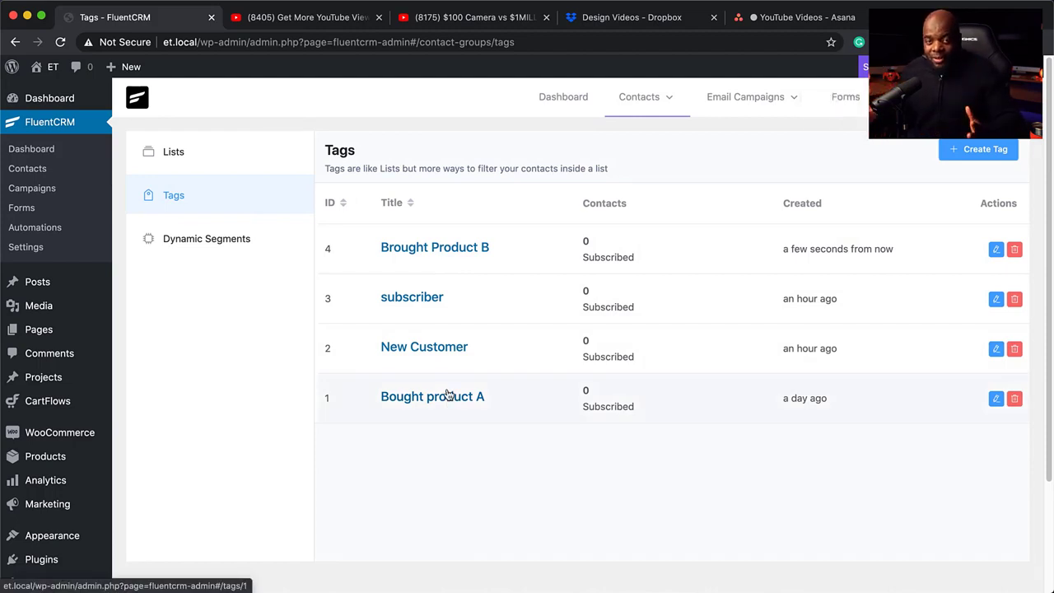
# Step: View the dynamic segments available for contacts
pyautogui.moveTo(675, 102)
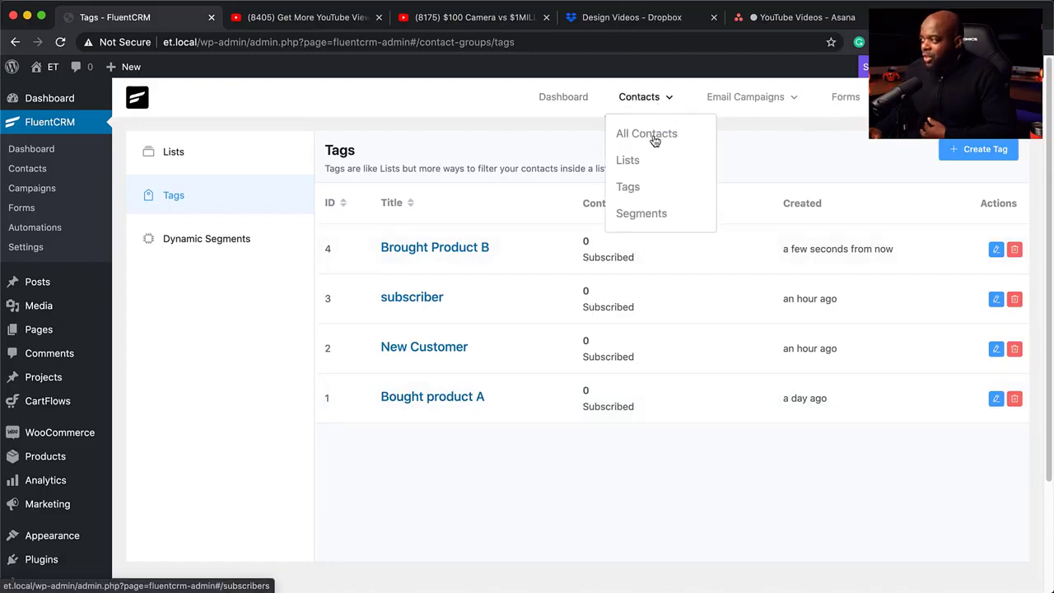
pyautogui.click(660, 216)
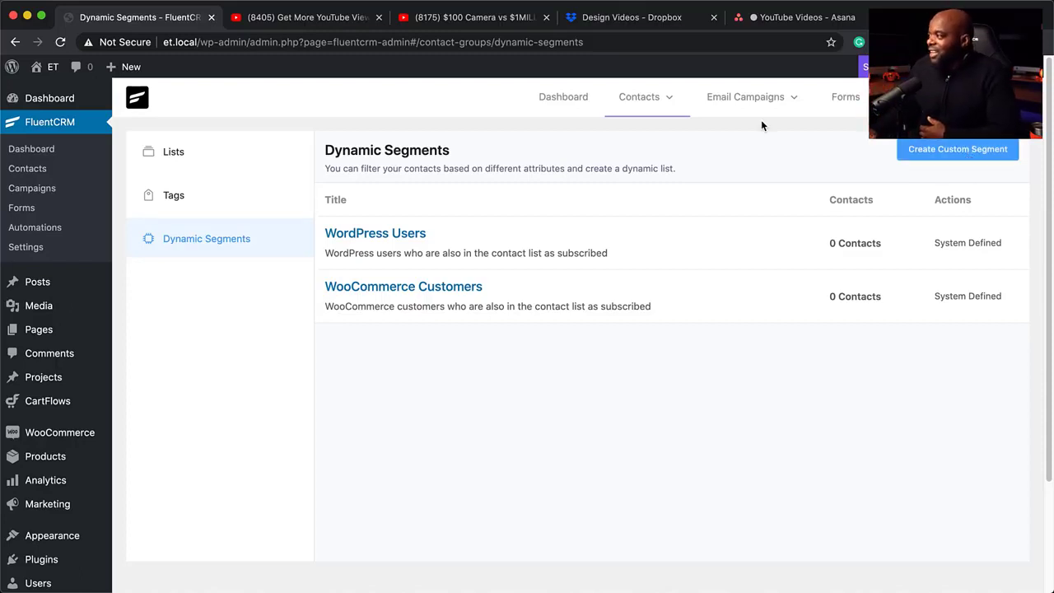
# Step: Create a new email campaign titled "Welcome" and continue to composing its email
pyautogui.moveTo(771, 110)
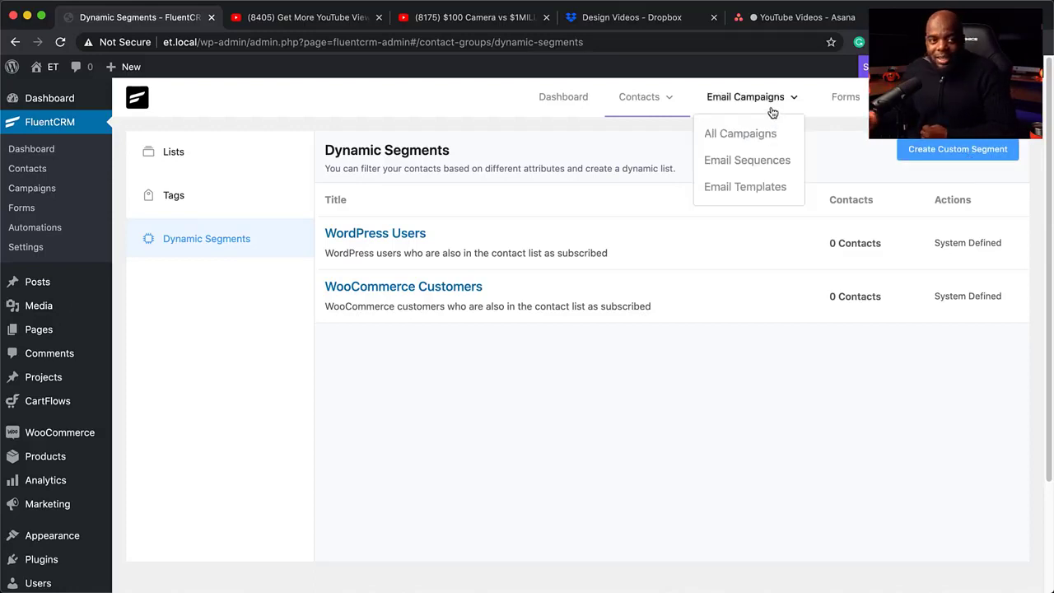
pyautogui.click(735, 135)
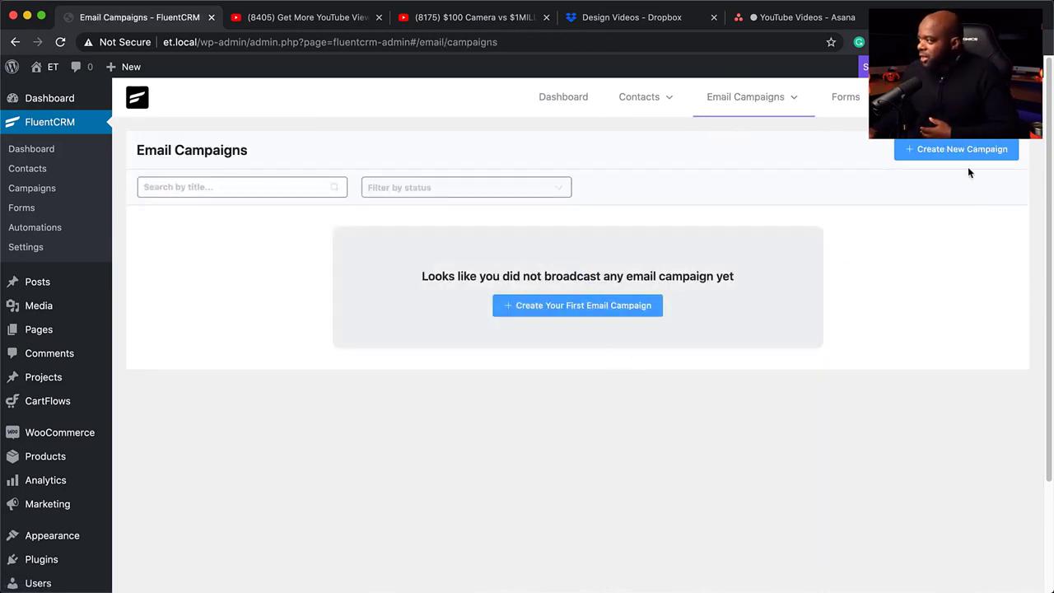
pyautogui.scroll(-1, 969, 171)
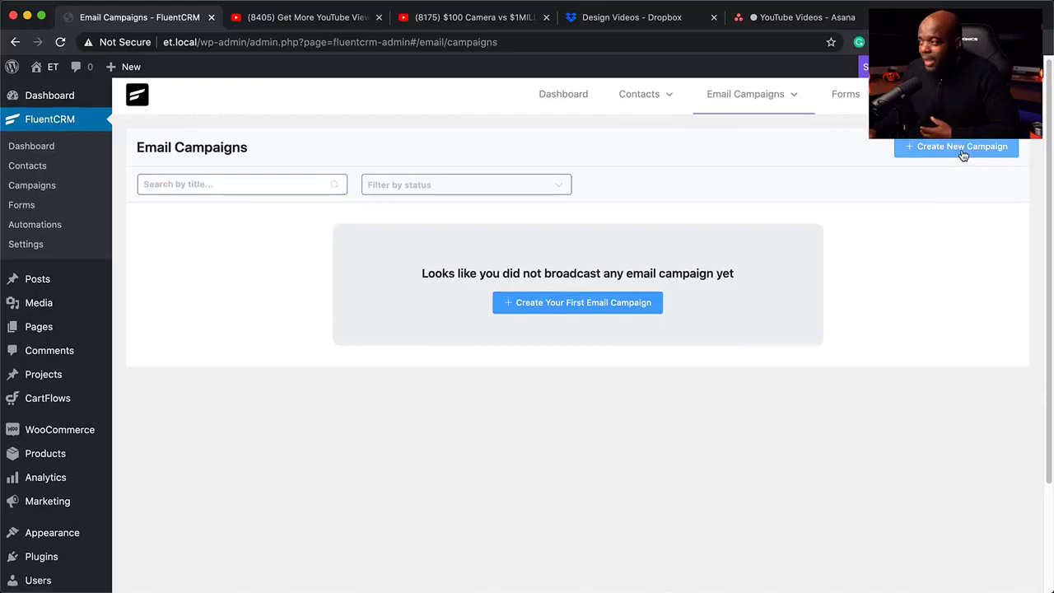
pyautogui.click(961, 148)
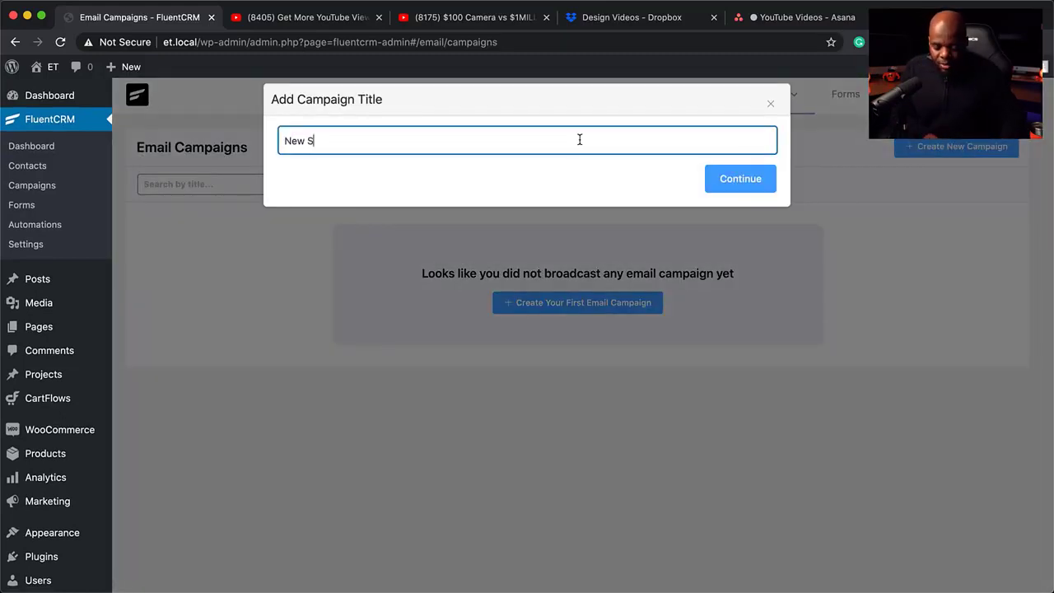
pyautogui.write('Welcome')
pyautogui.click(747, 183)
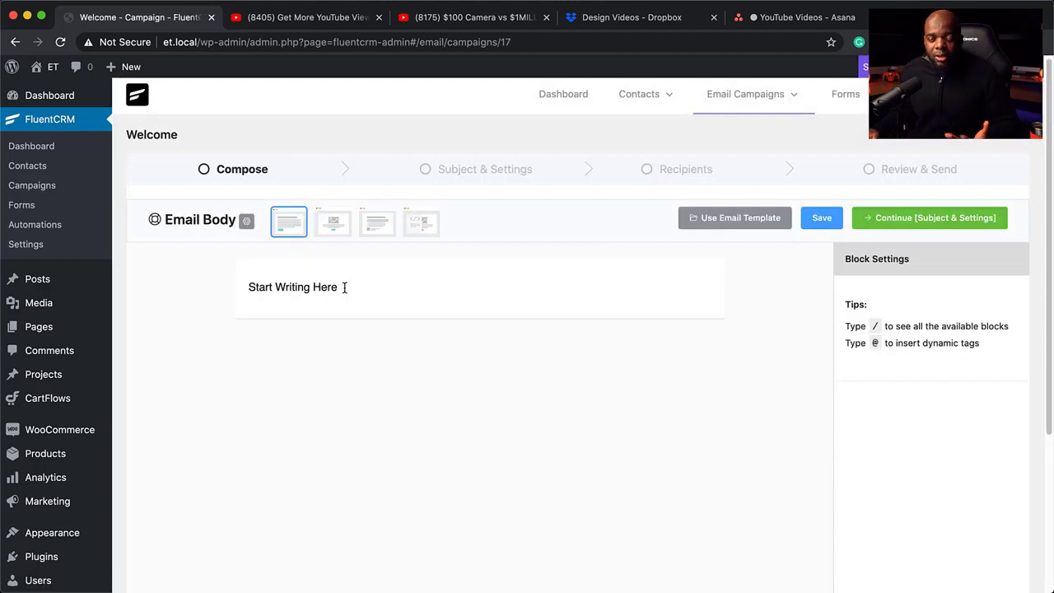
# Step: Replace the placeholder text in the email body with "Hello" followed by the contact's First Name dynamic tag
pyautogui.moveTo(344, 286); pyautogui.dragTo(218, 286)
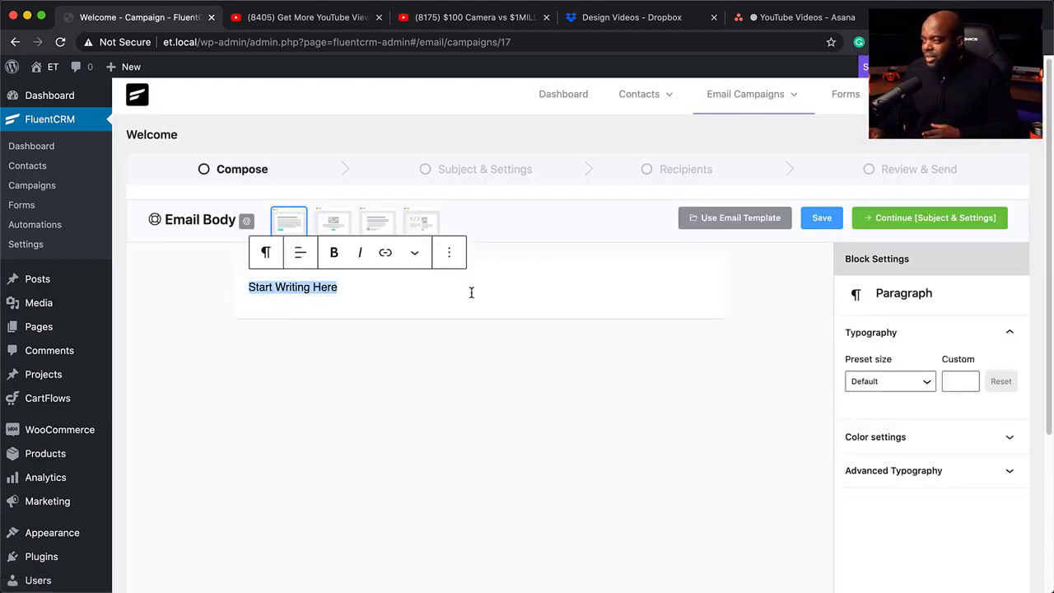
pyautogui.scroll(-1, 471, 292)
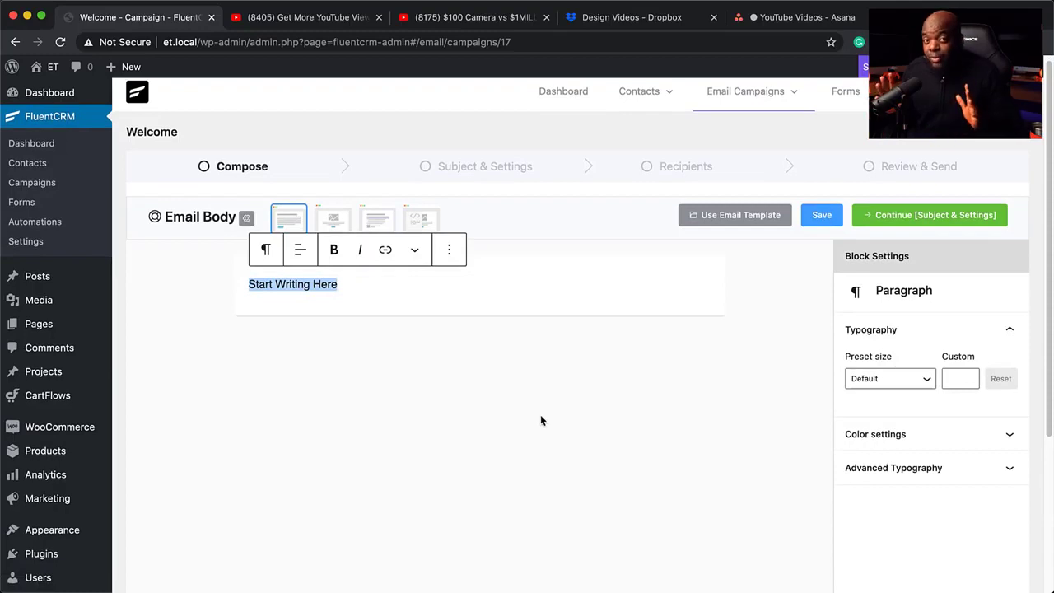
pyautogui.scroll(-1, 433, 316)
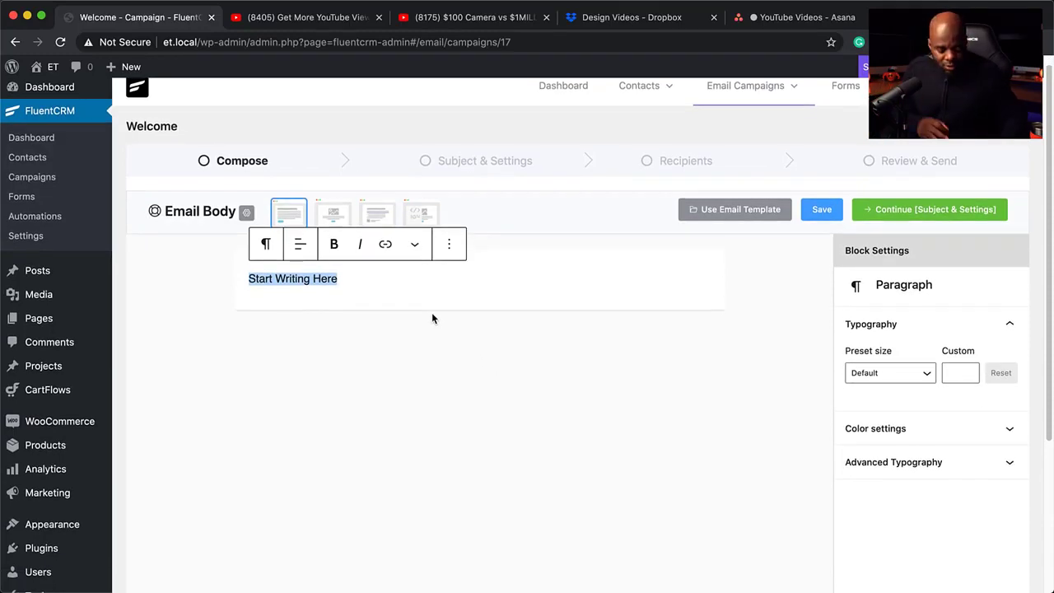
pyautogui.write('Hello @')
pyautogui.scroll(1, 360, 402)
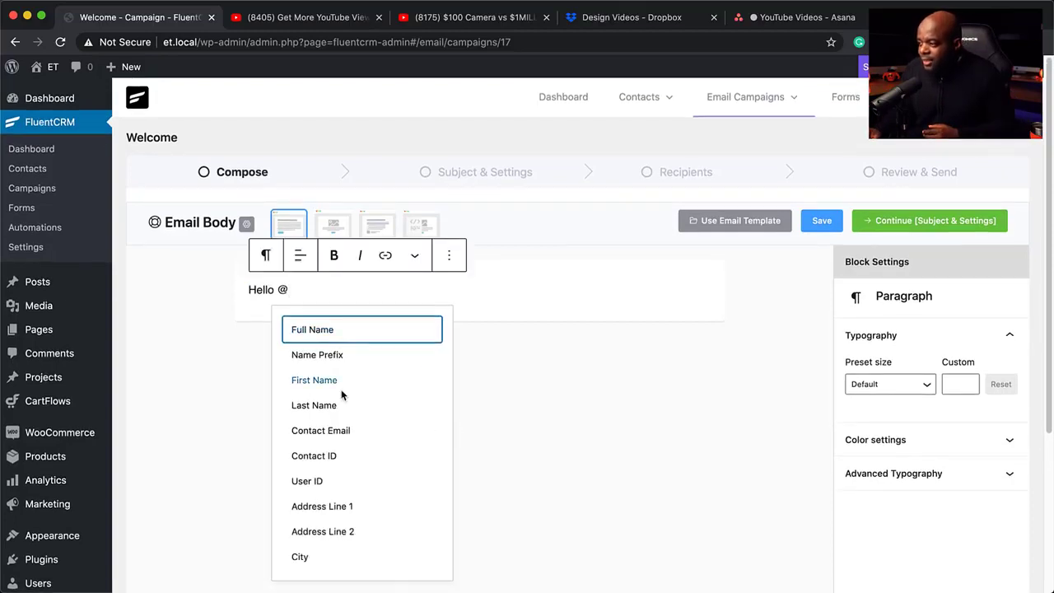
pyautogui.click(338, 381)
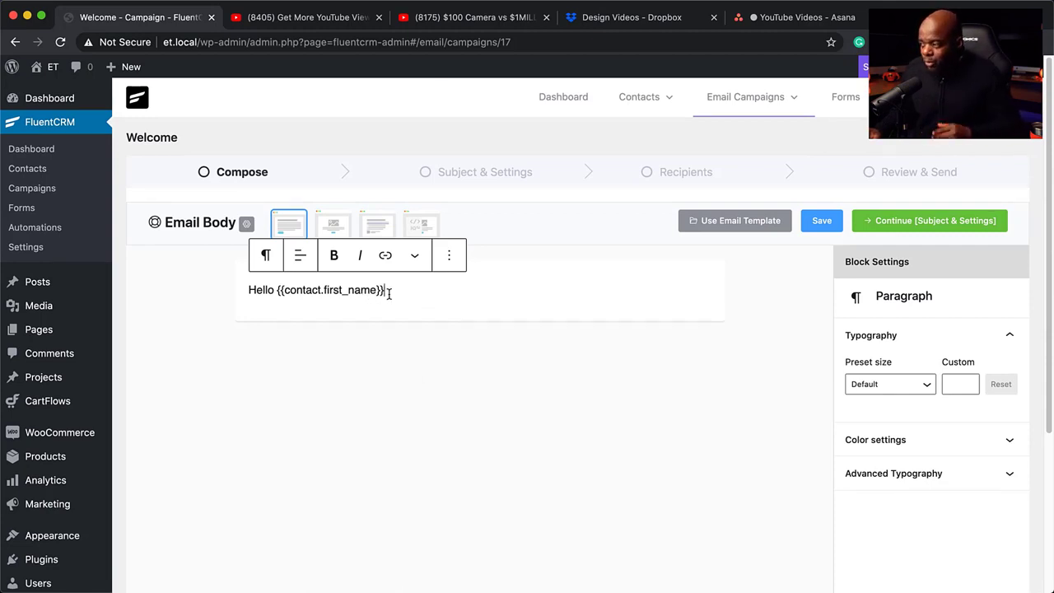
# Step: Add a paragraph reading "Type here!" below the greeting, followed by a new empty line
pyautogui.press('Return')
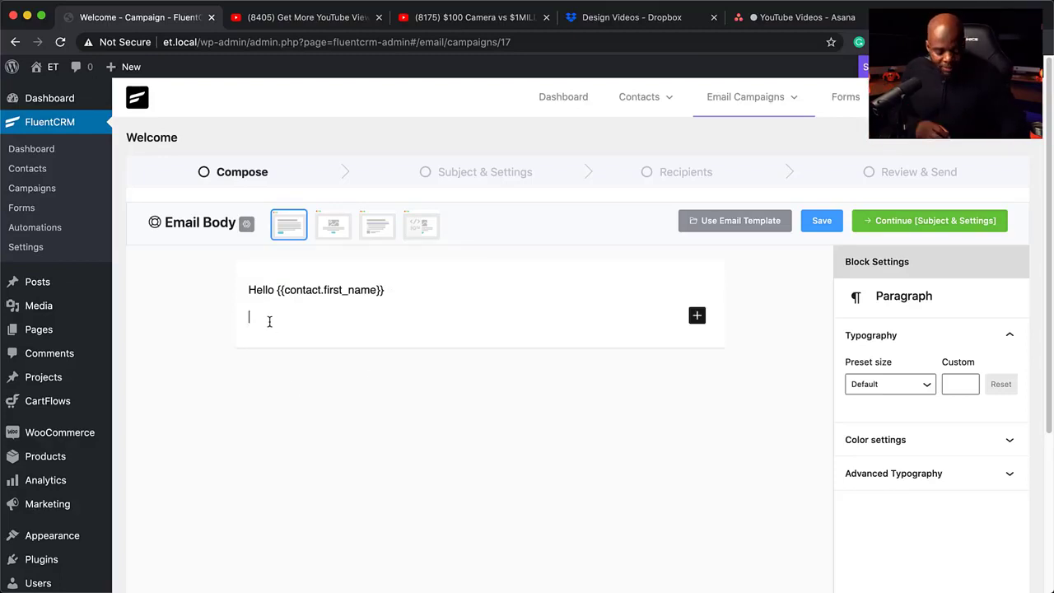
pyautogui.write('Type here!')
pyautogui.press('Return')
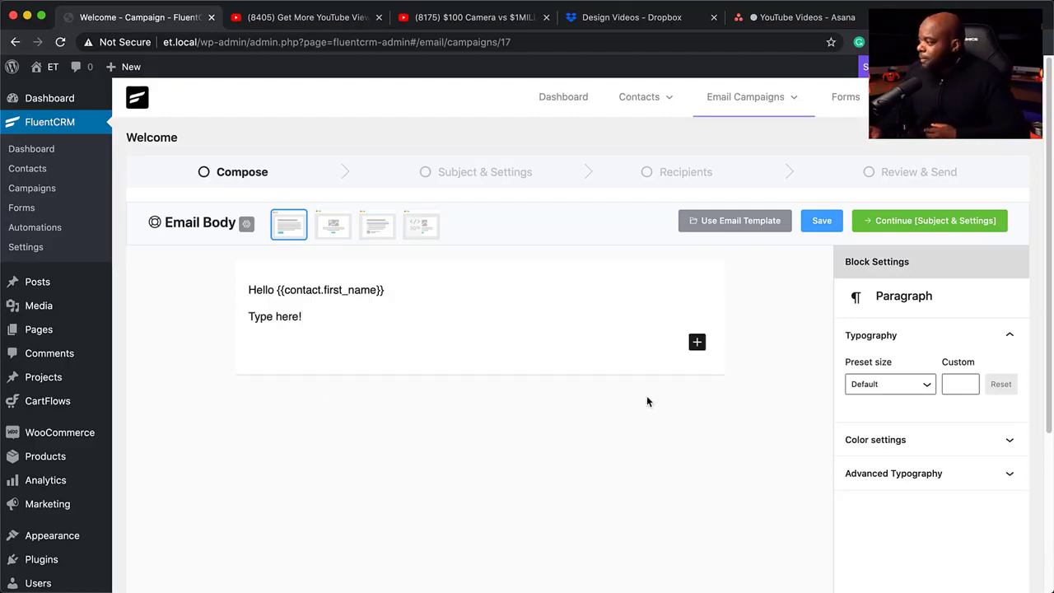
# Step: Insert an image block with the uploaded file "Screenshot 2020-11-03 at 18.11.33" below the text and shrink the image slightly
pyautogui.click(698, 342)
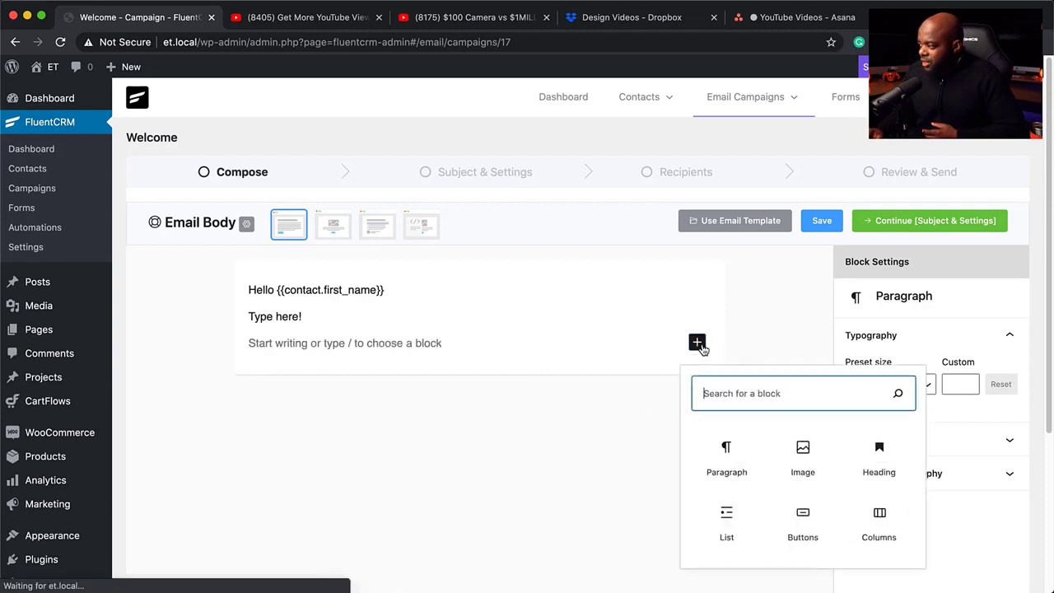
pyautogui.click(814, 463)
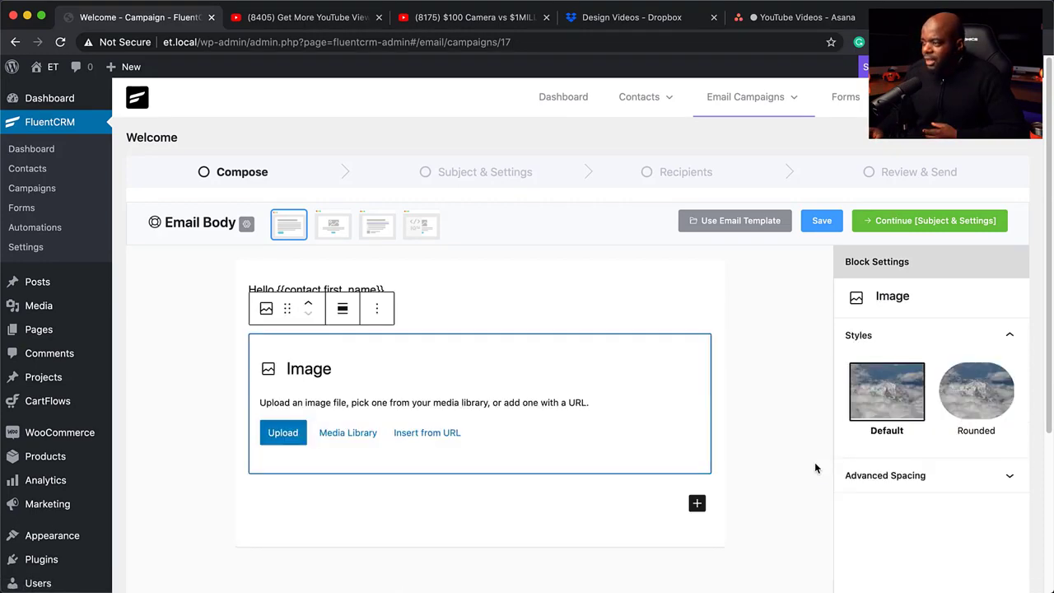
pyautogui.click(279, 438)
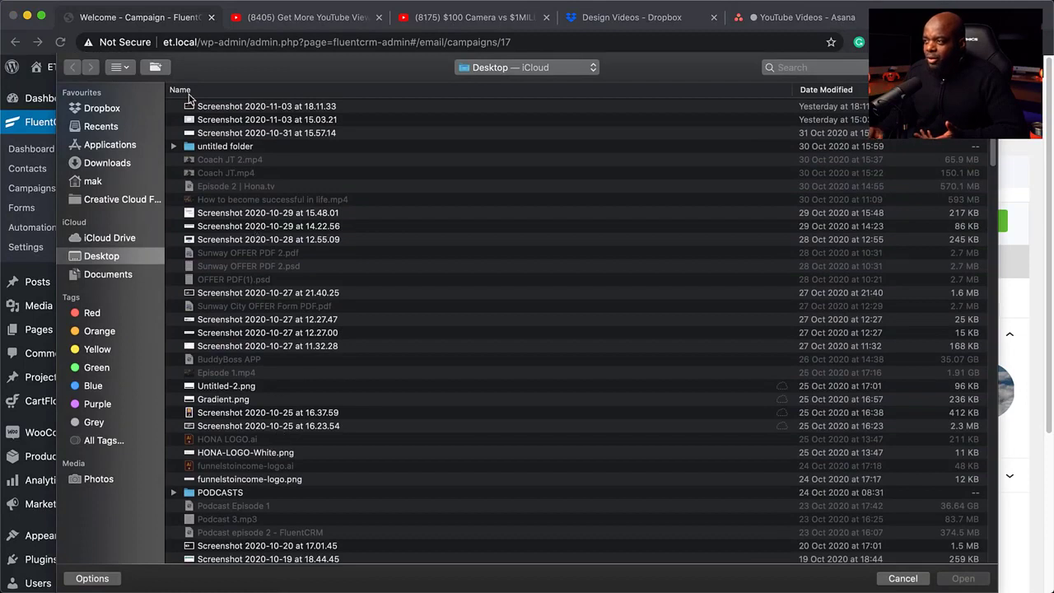
pyautogui.click(259, 108)
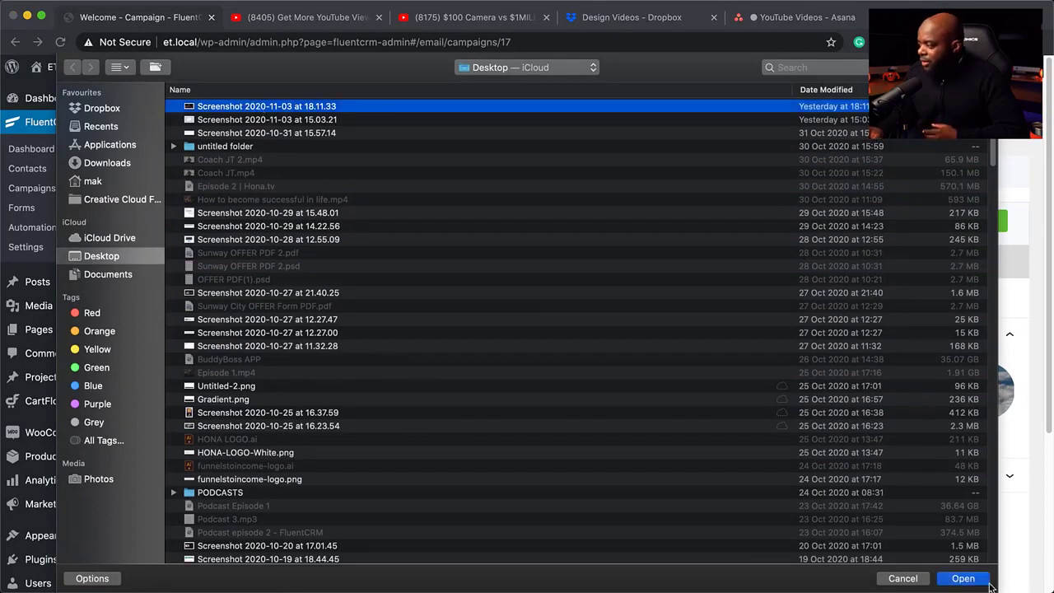
pyautogui.click(962, 579)
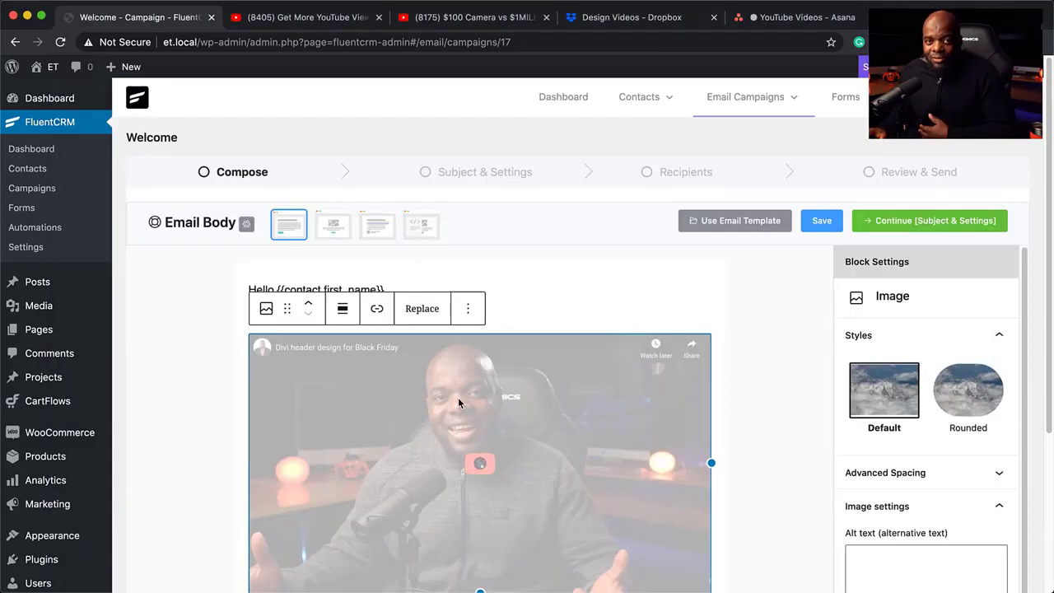
pyautogui.scroll(-2, 719, 411)
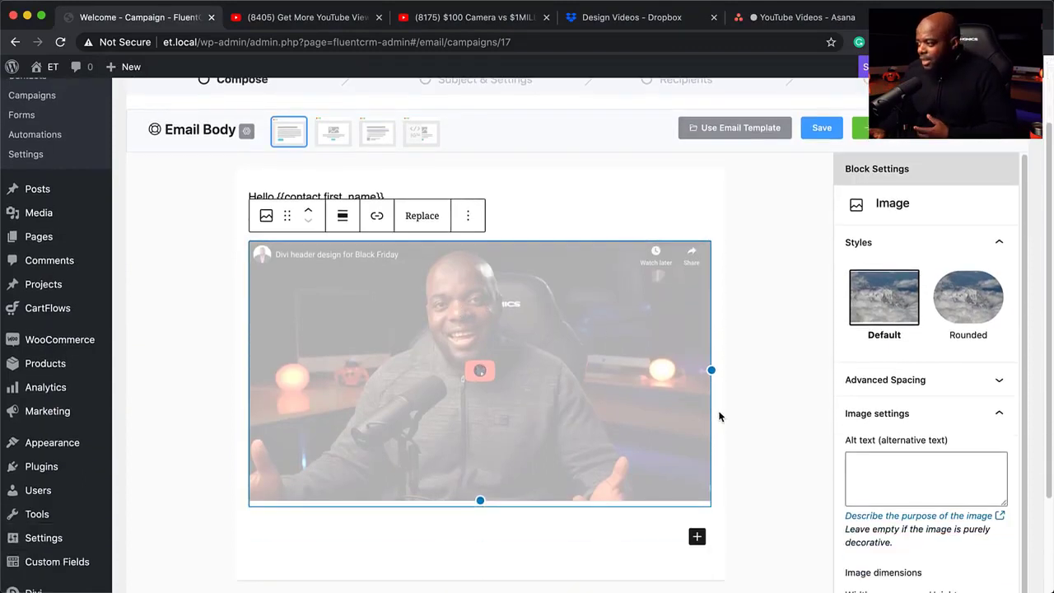
pyautogui.moveTo(712, 369); pyautogui.dragTo(648, 350)
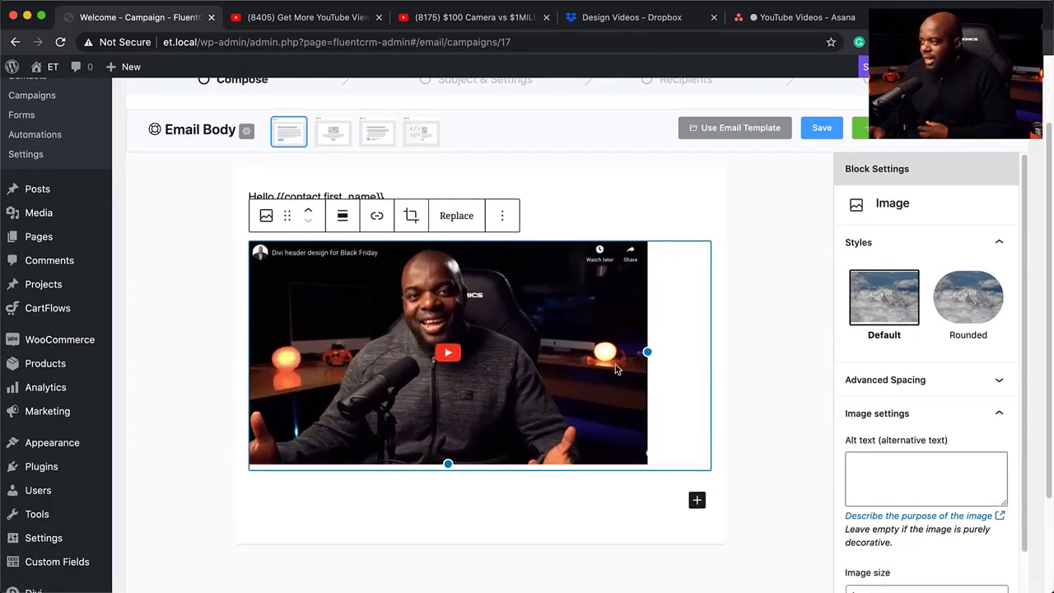
# Step: Add a Buttons block below the image with a button labelled "Click me!"
pyautogui.click(697, 500)
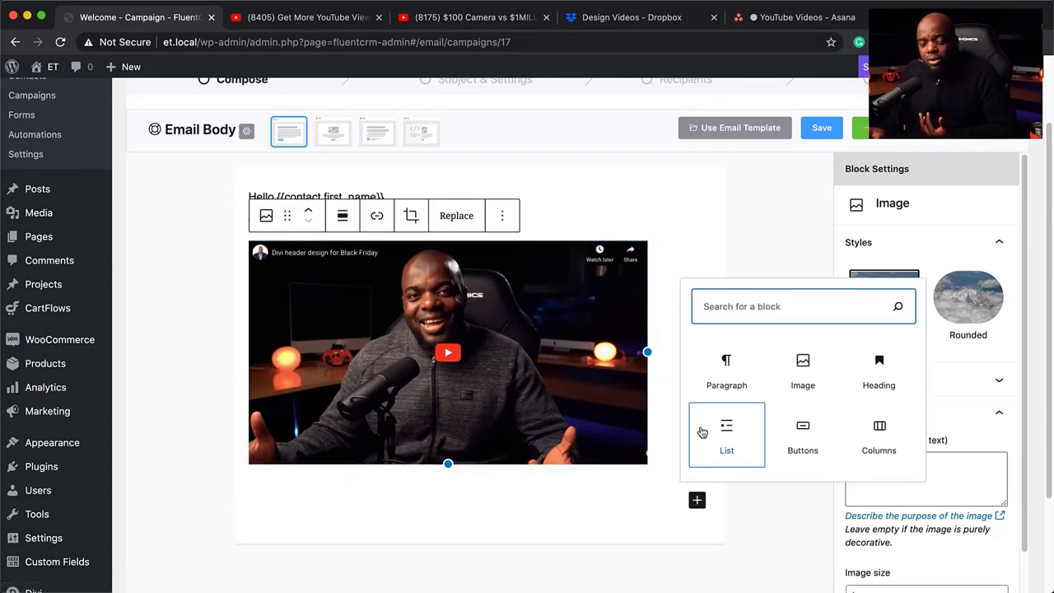
pyautogui.click(804, 444)
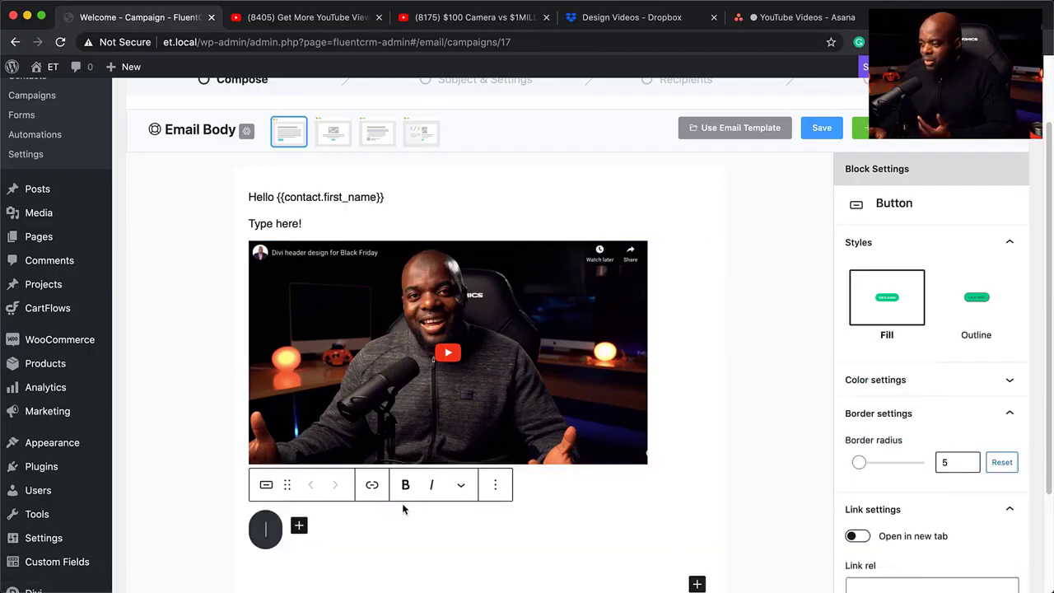
pyautogui.write('Click me!')
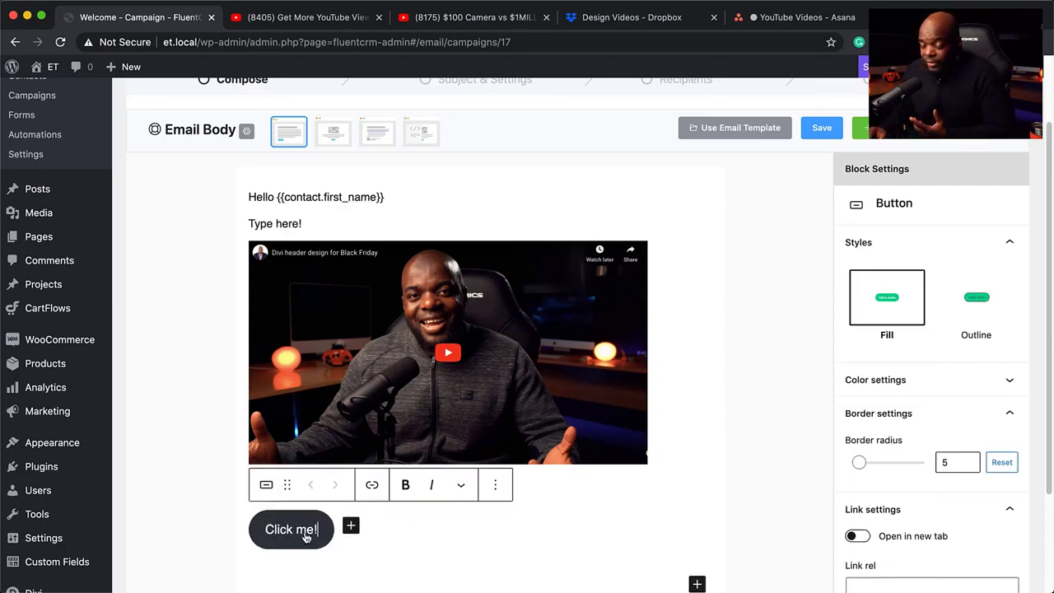
# Step: Link the "Click me!" button to "#" and set the link to open in a new tab
pyautogui.click(372, 486)
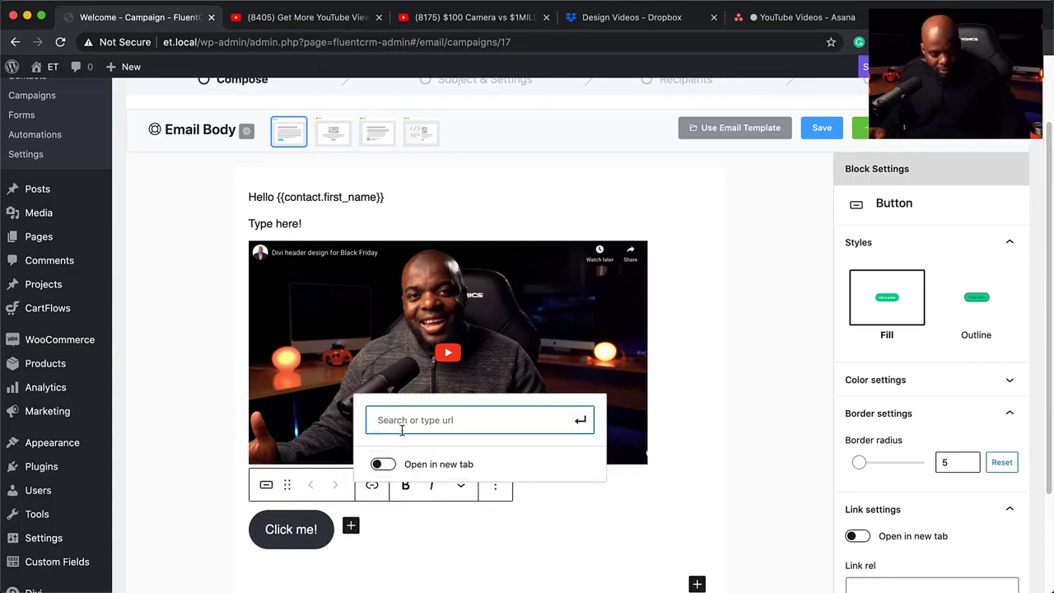
pyautogui.write('#')
pyautogui.click(391, 464)
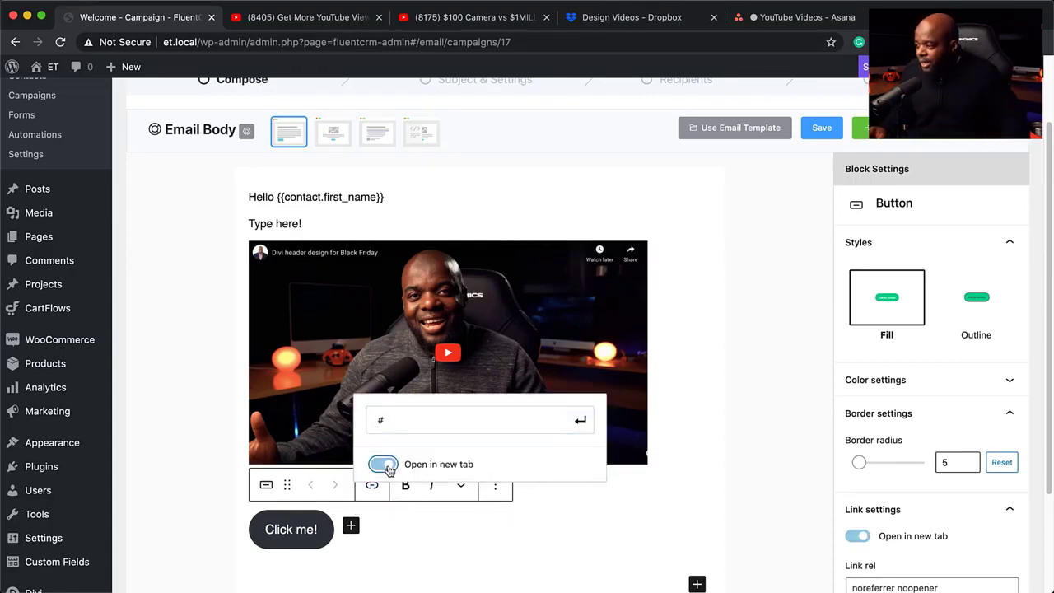
pyautogui.click(580, 420)
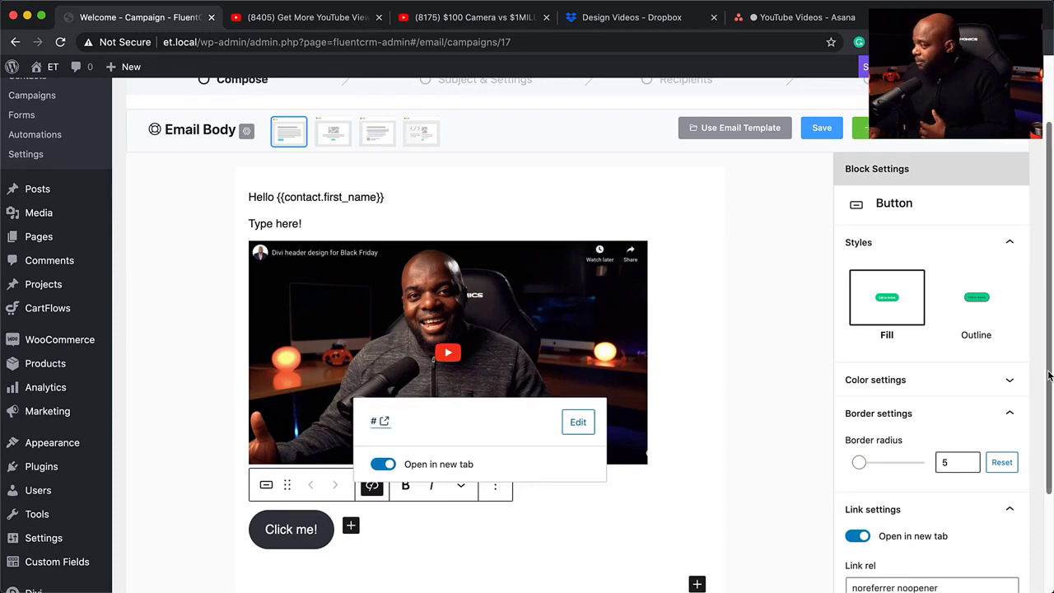
# Step: Set the button's border radius to 4 and choose the Fill style
pyautogui.scroll(-1, 913, 525)
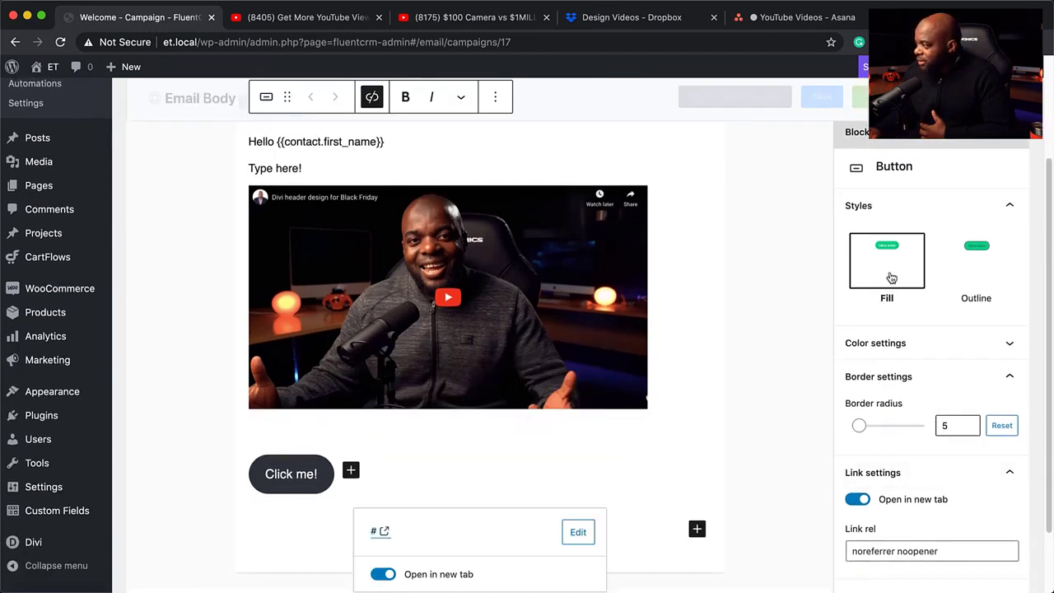
pyautogui.moveTo(862, 430)
pyautogui.mouseDown()
pyautogui.moveTo(889, 428)
pyautogui.moveTo(848, 434)
pyautogui.moveTo(862, 429)
pyautogui.mouseUp()
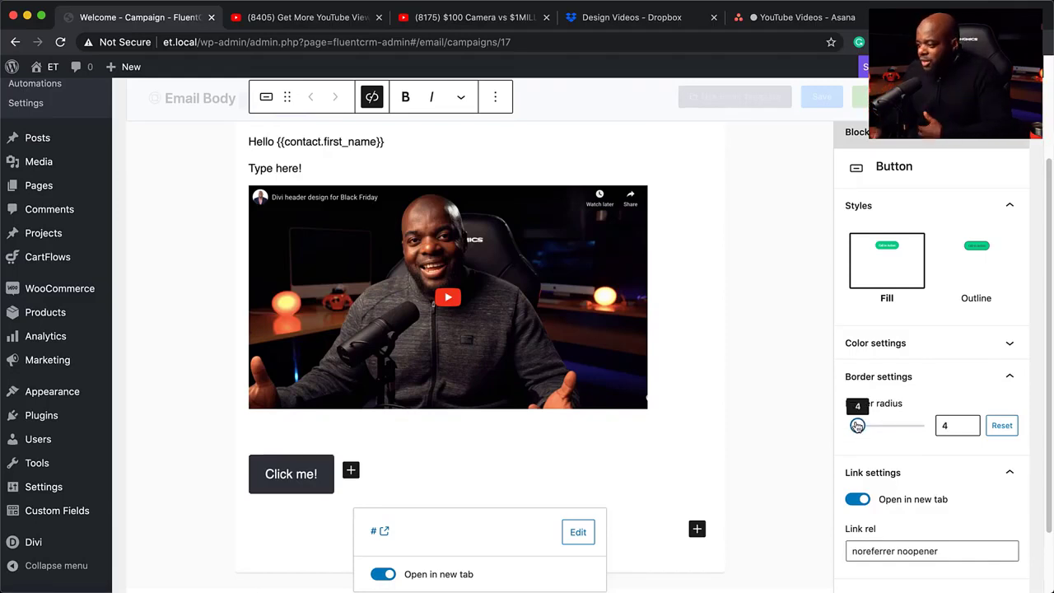
pyautogui.scroll(-1, 957, 456)
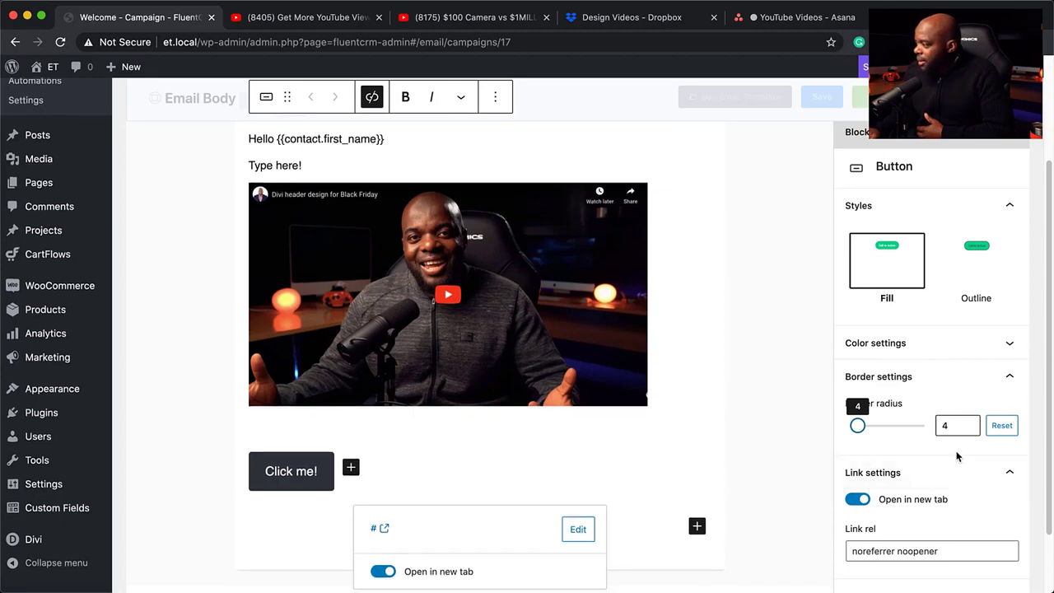
pyautogui.scroll(-2, 957, 456)
pyautogui.scroll(5, 957, 456)
pyautogui.click(896, 310)
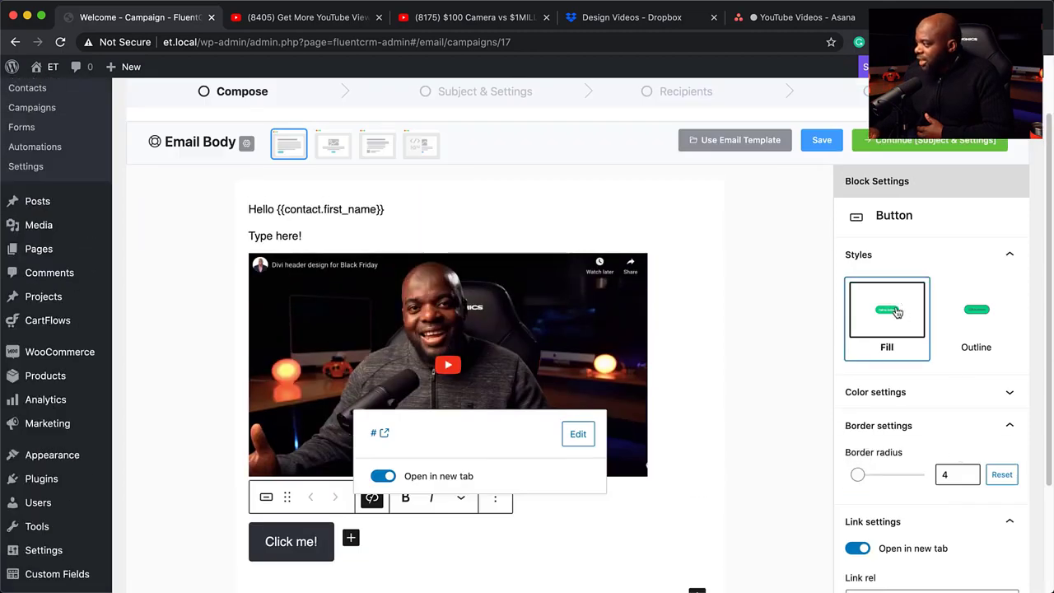
# Step: Give the button a custom orange background colour, #f46a00
pyautogui.click(914, 393)
pyautogui.scroll(-2, 906, 395)
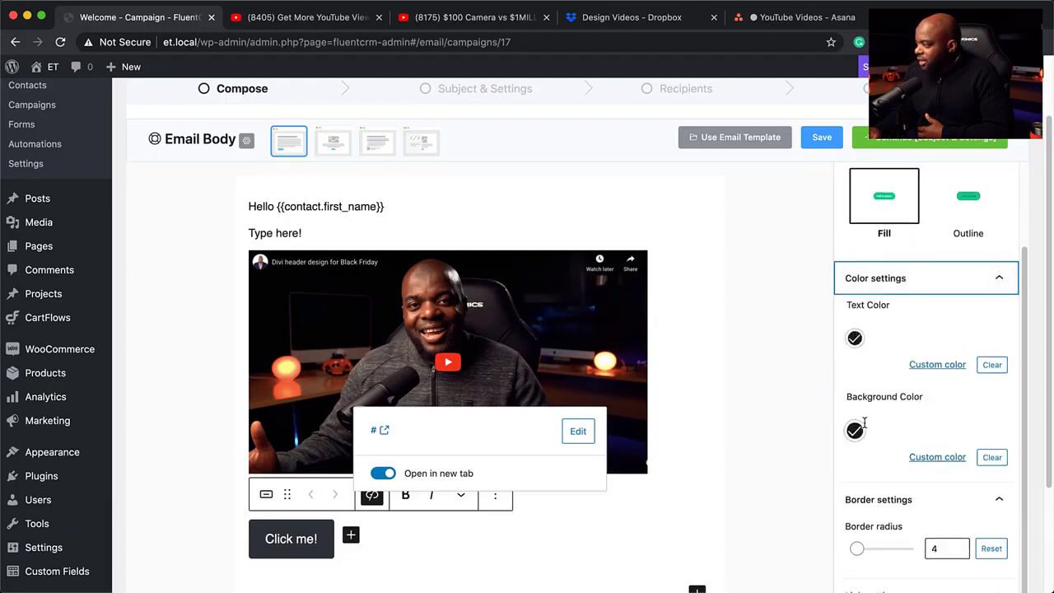
pyautogui.click(928, 457)
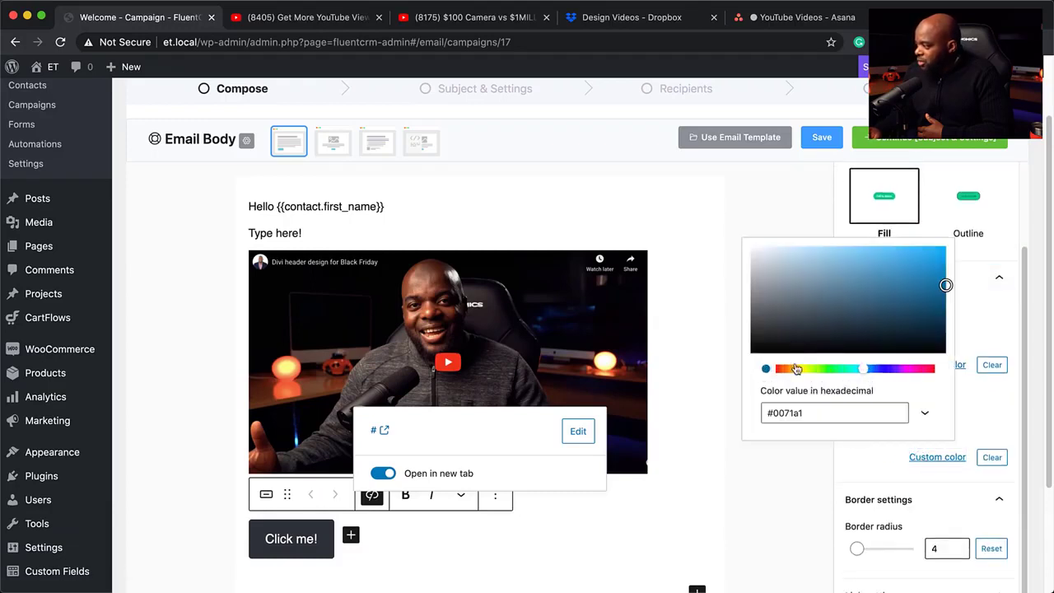
pyautogui.click(783, 370)
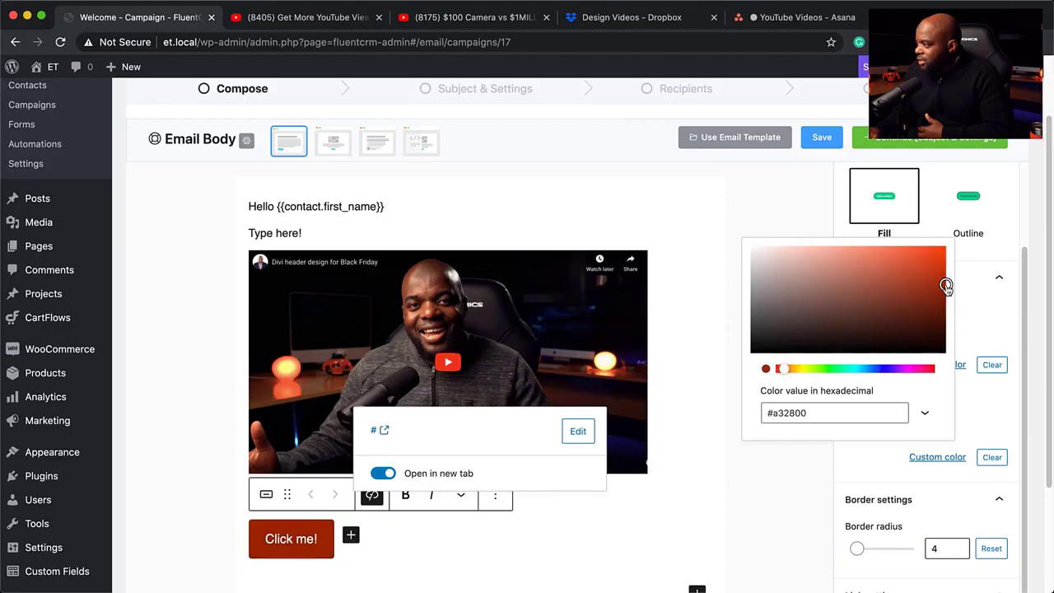
pyautogui.moveTo(946, 286); pyautogui.dragTo(946, 251)
pyautogui.moveTo(784, 375); pyautogui.dragTo(791, 374)
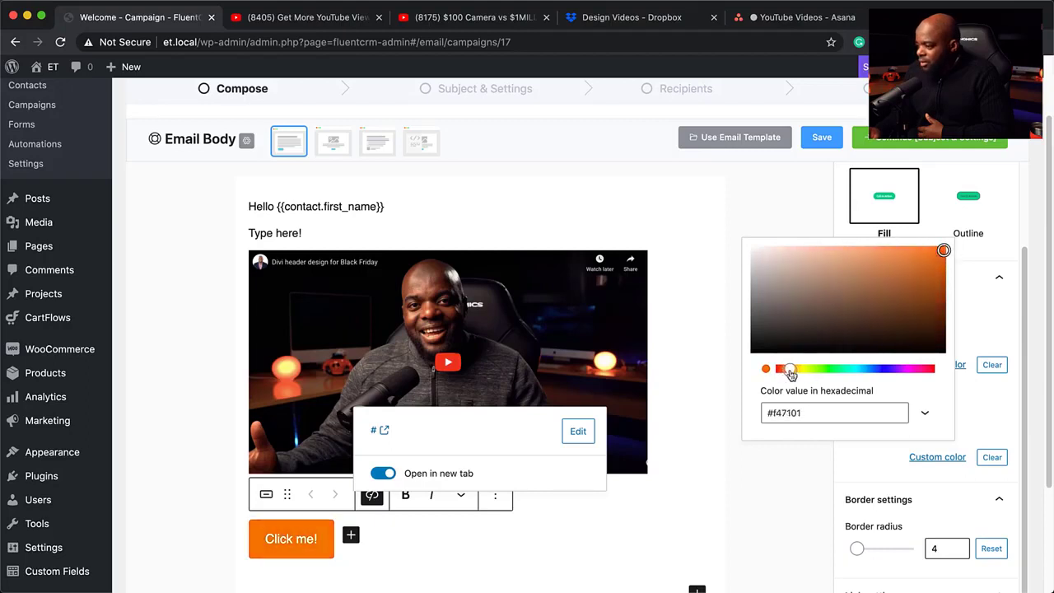
pyautogui.moveTo(938, 246); pyautogui.dragTo(946, 253)
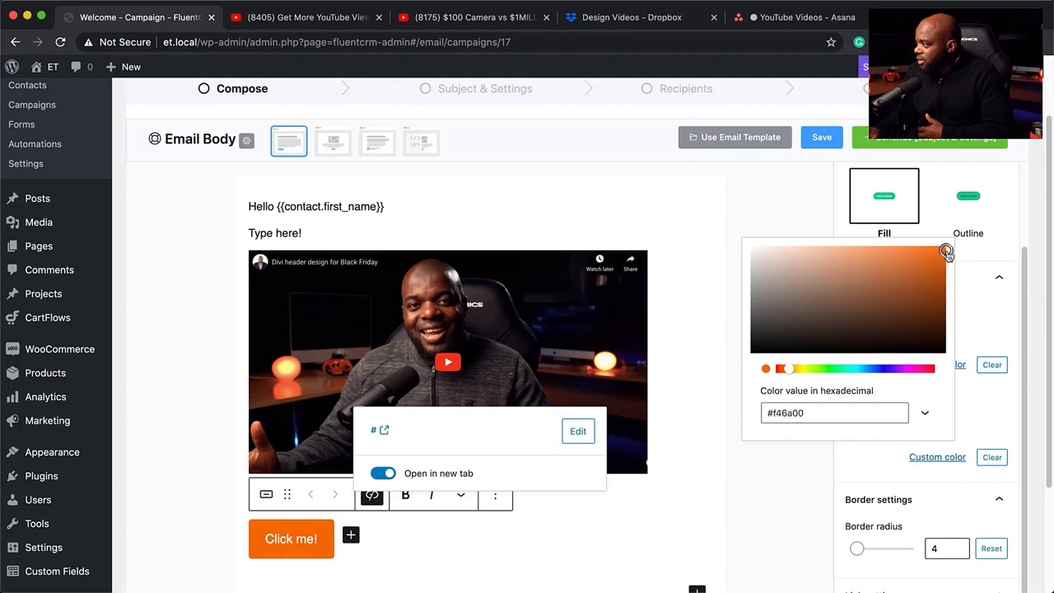
pyautogui.click(681, 212)
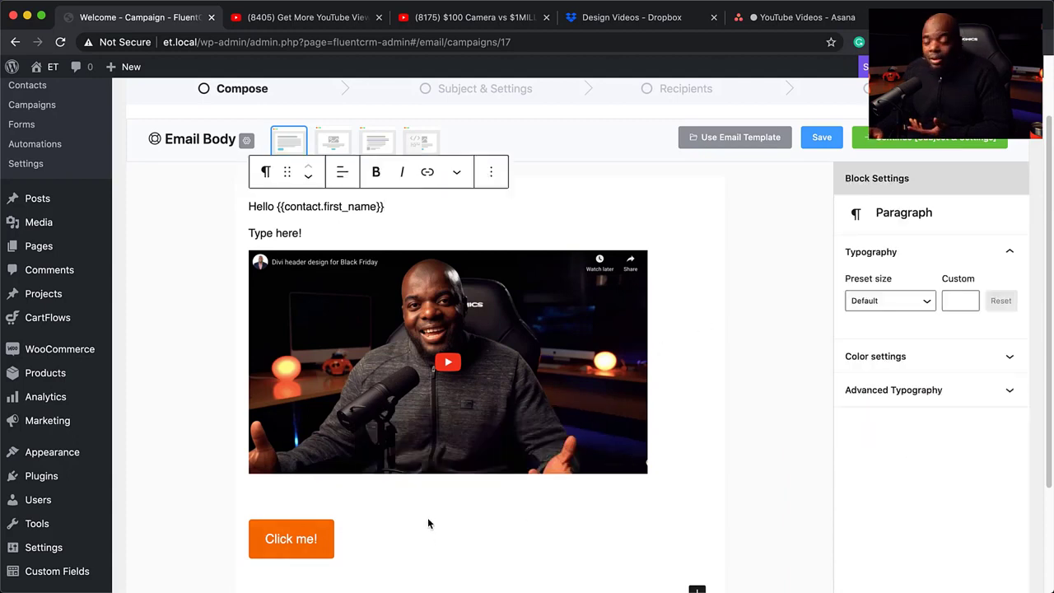
# Step: Add a List block below the "Click me!" button with the bullets "item a", "item b" and "item b"
pyautogui.scroll(-4, 427, 524)
pyautogui.click(570, 412)
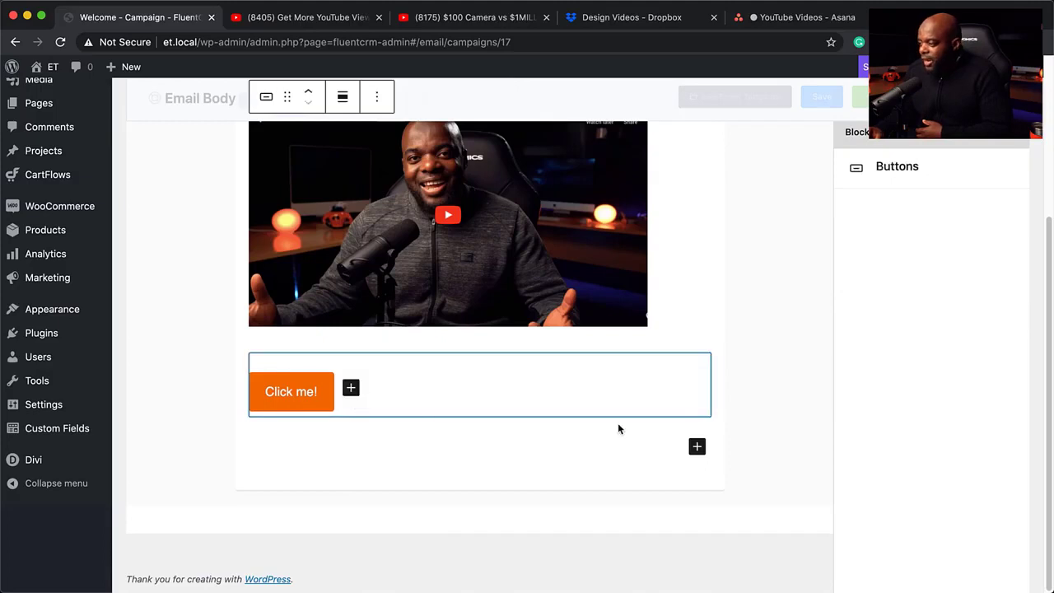
pyautogui.click(696, 447)
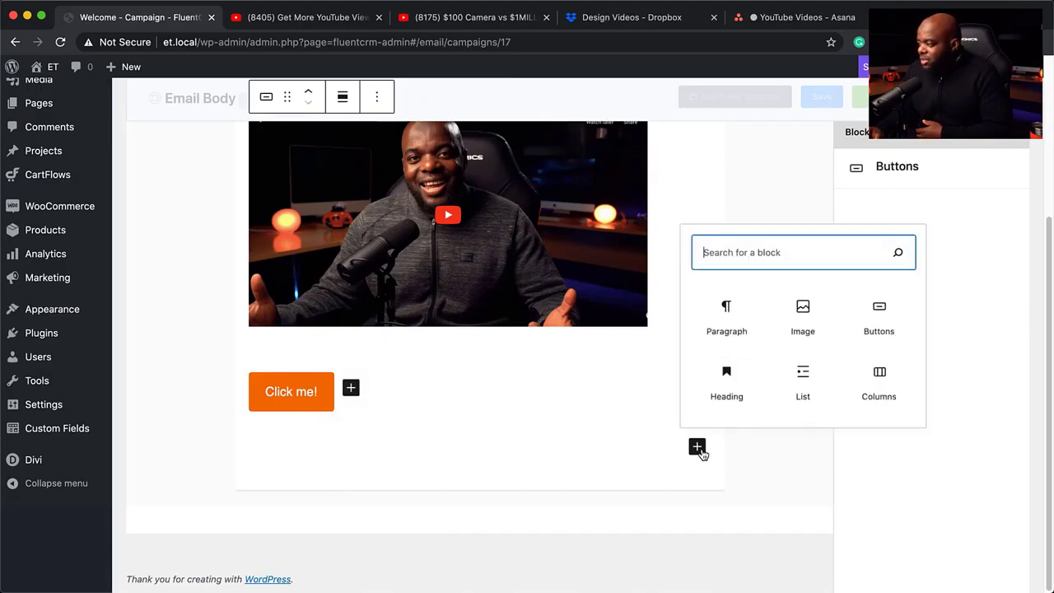
pyautogui.click(806, 378)
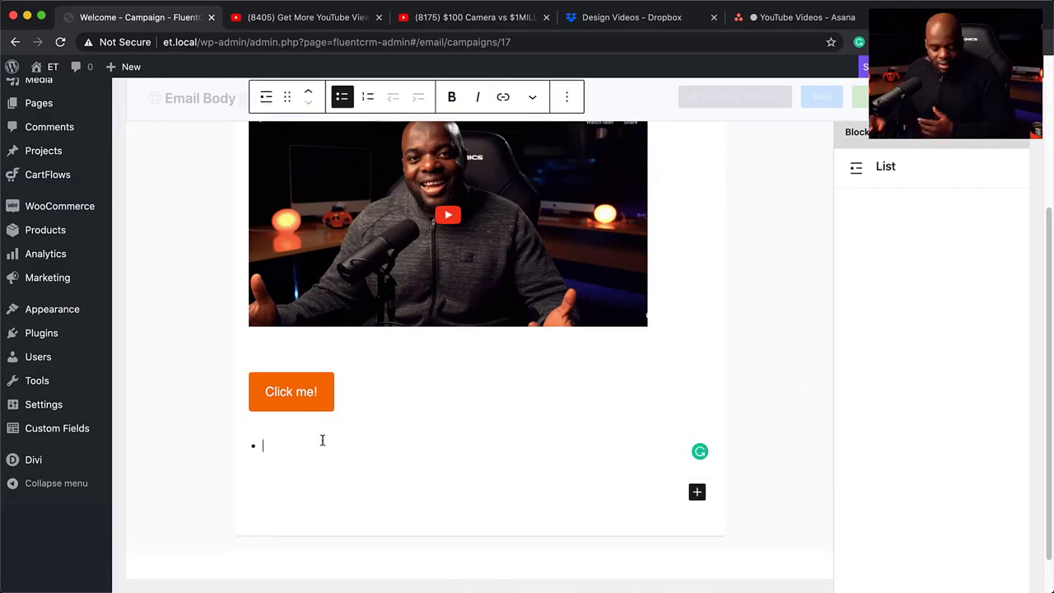
pyautogui.write('item')
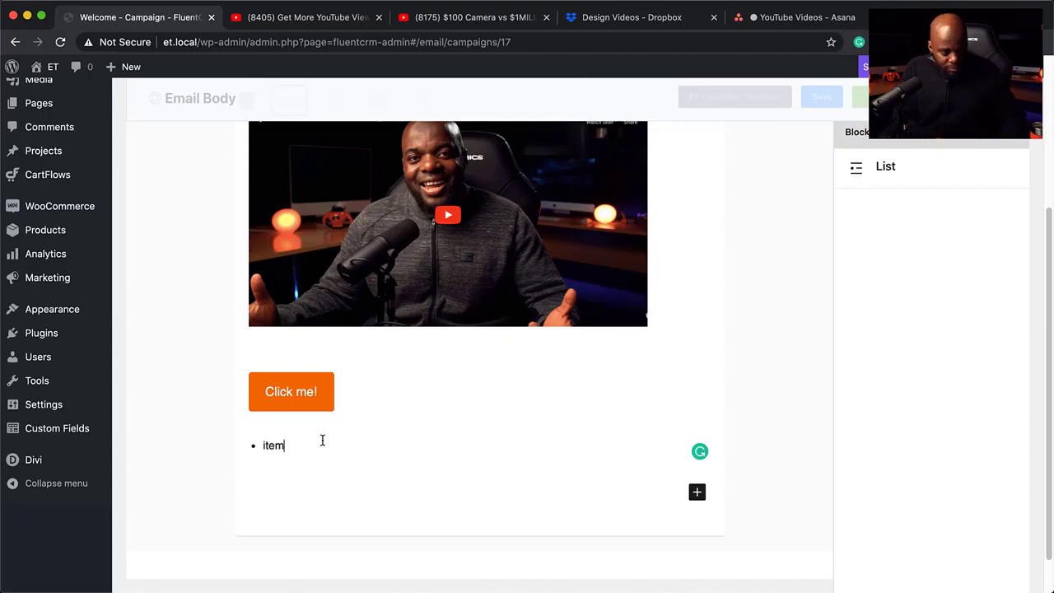
pyautogui.write(' a')
pyautogui.press('Return')
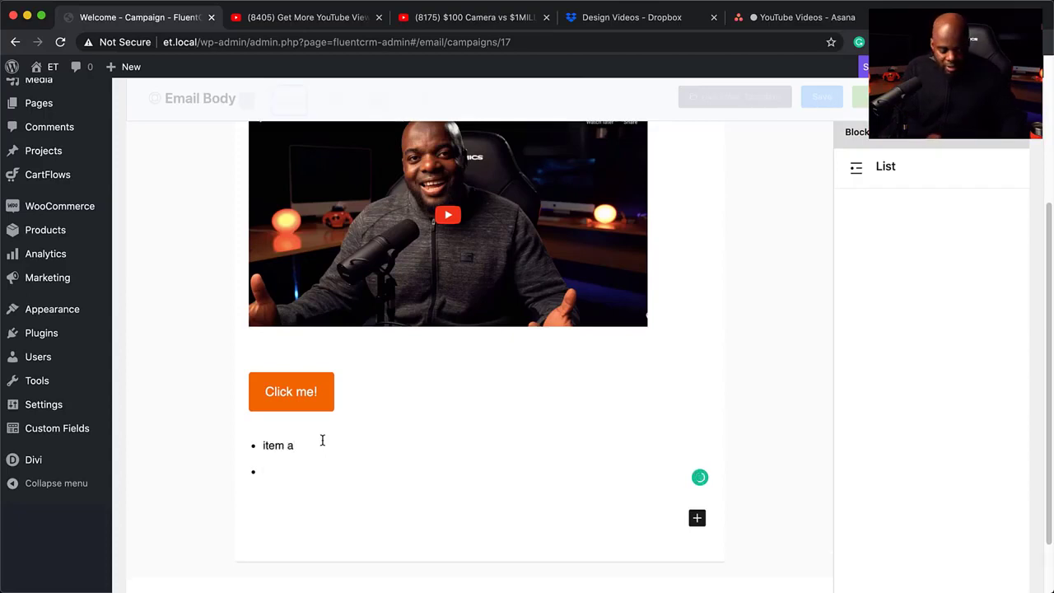
pyautogui.write('item b')
pyautogui.press('Return')
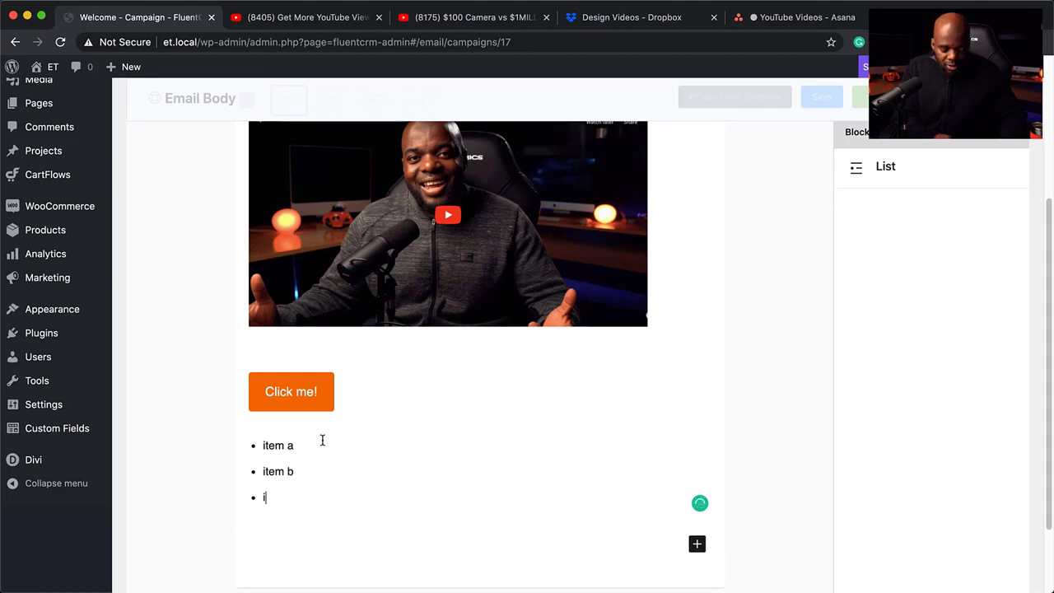
pyautogui.write('item b')
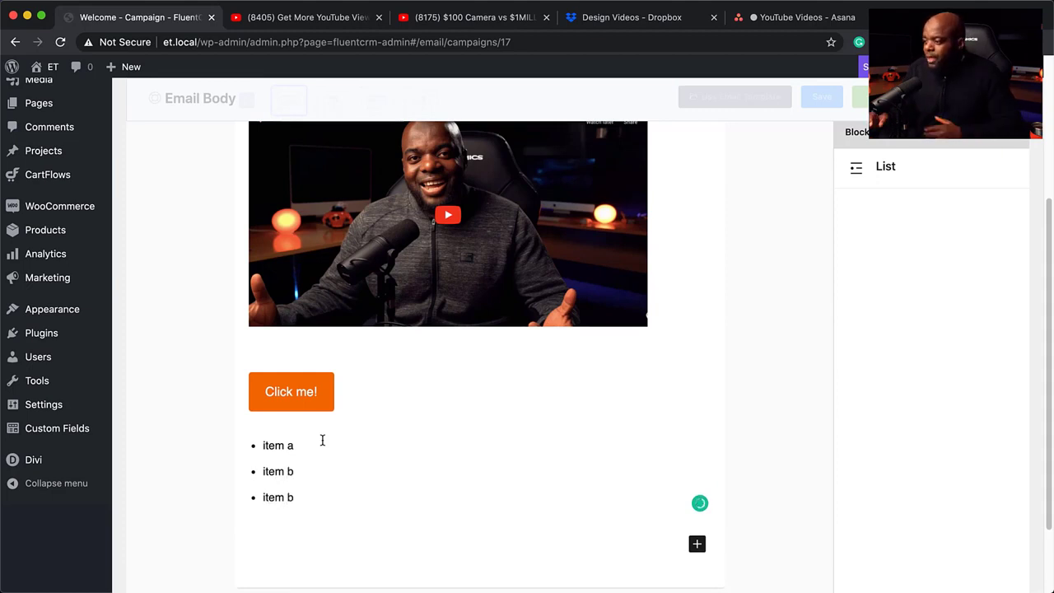
pyautogui.press('Return')
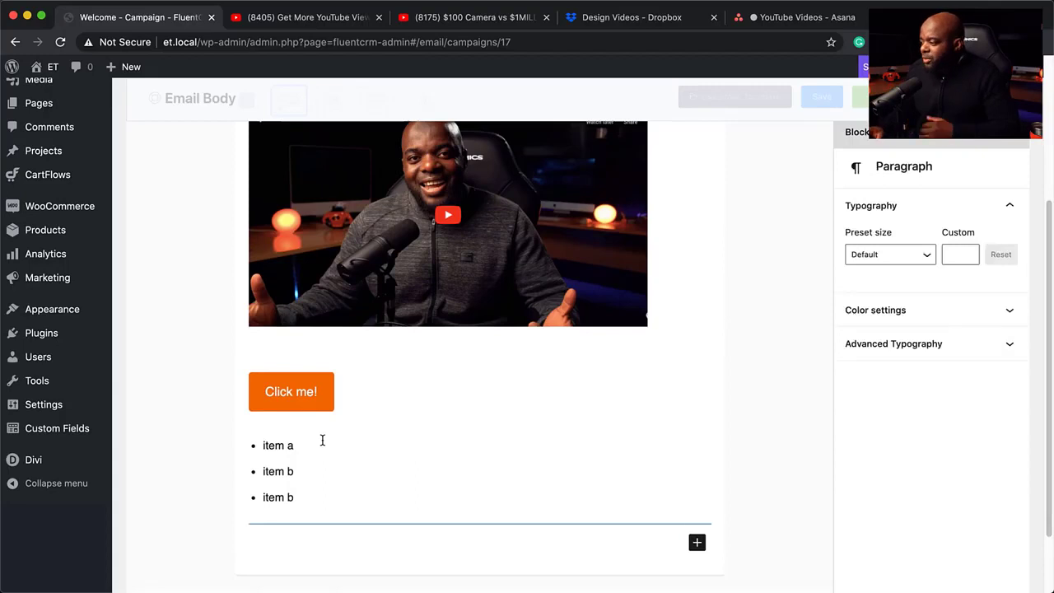
pyautogui.click(696, 543)
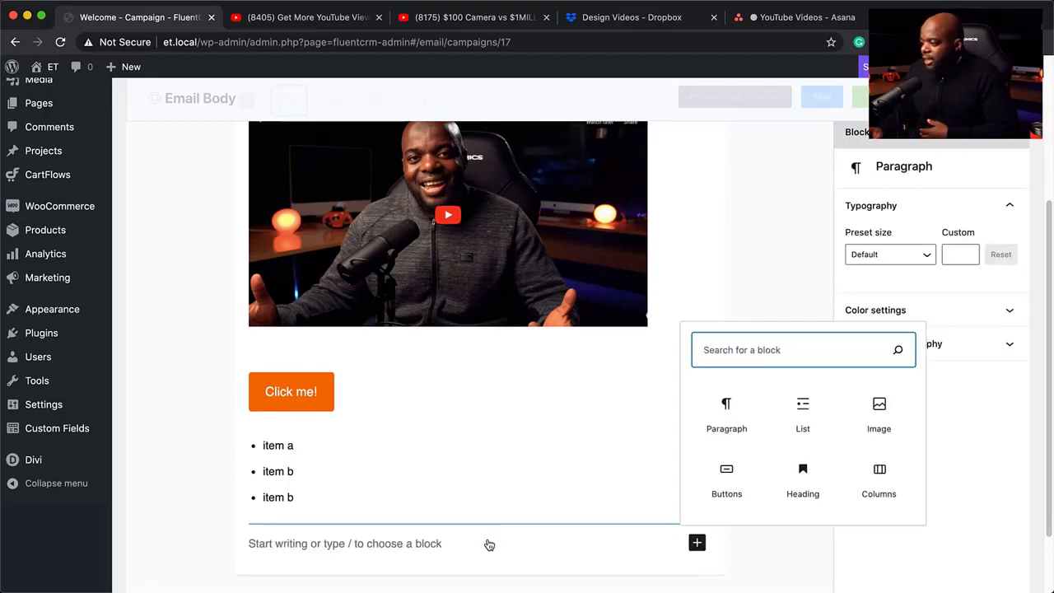
pyautogui.click(418, 543)
pyautogui.write('/')
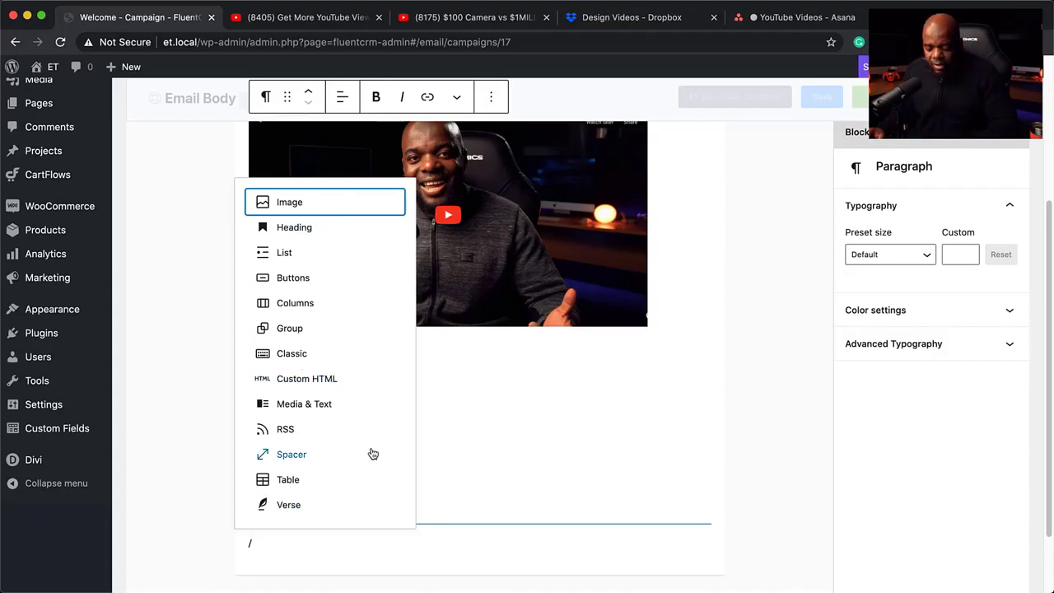
pyautogui.press('BackSpace')
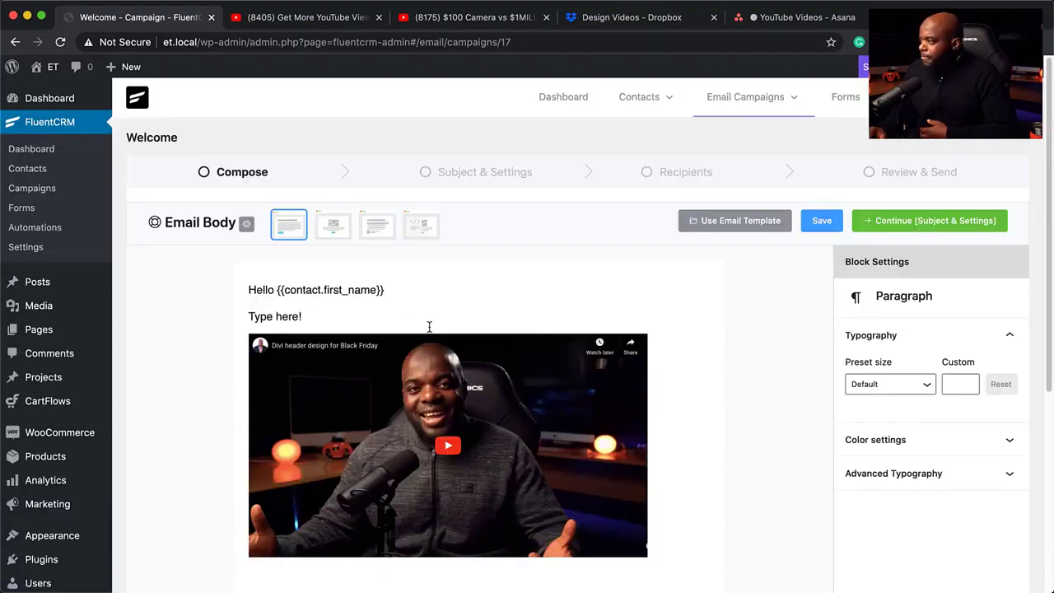
# Step: Switch the email body to the second template layout and continue to Subject & Settings
pyautogui.click(332, 230)
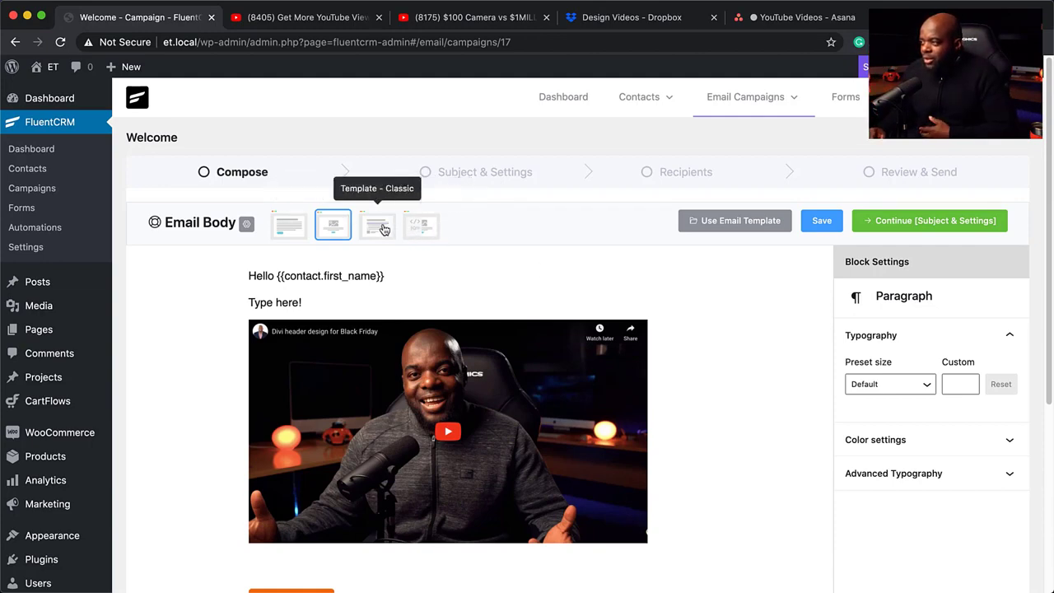
pyautogui.scroll(-5, 566, 370)
pyautogui.scroll(5, 566, 376)
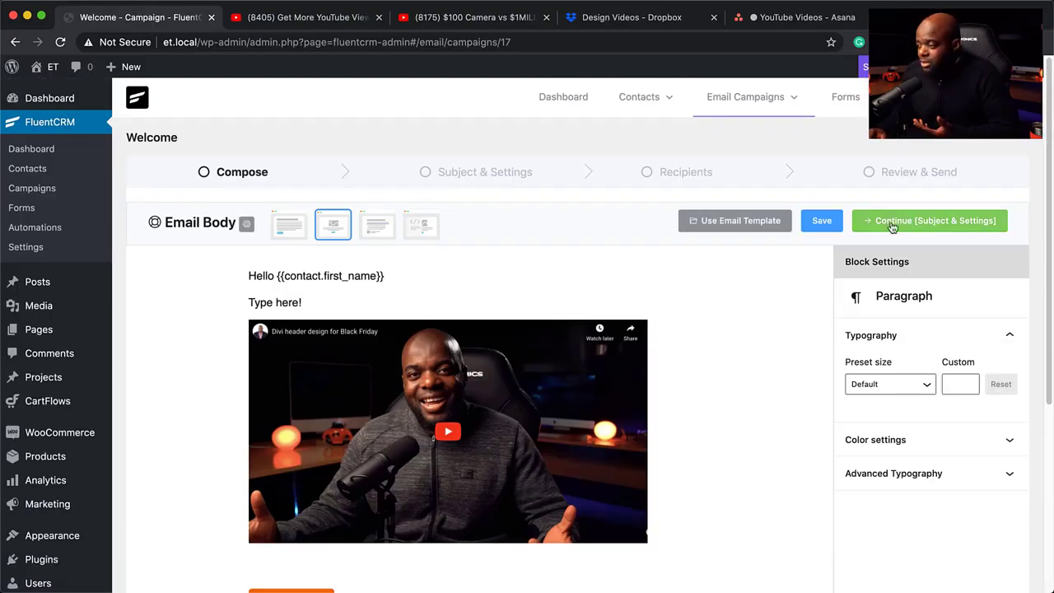
pyautogui.click(892, 225)
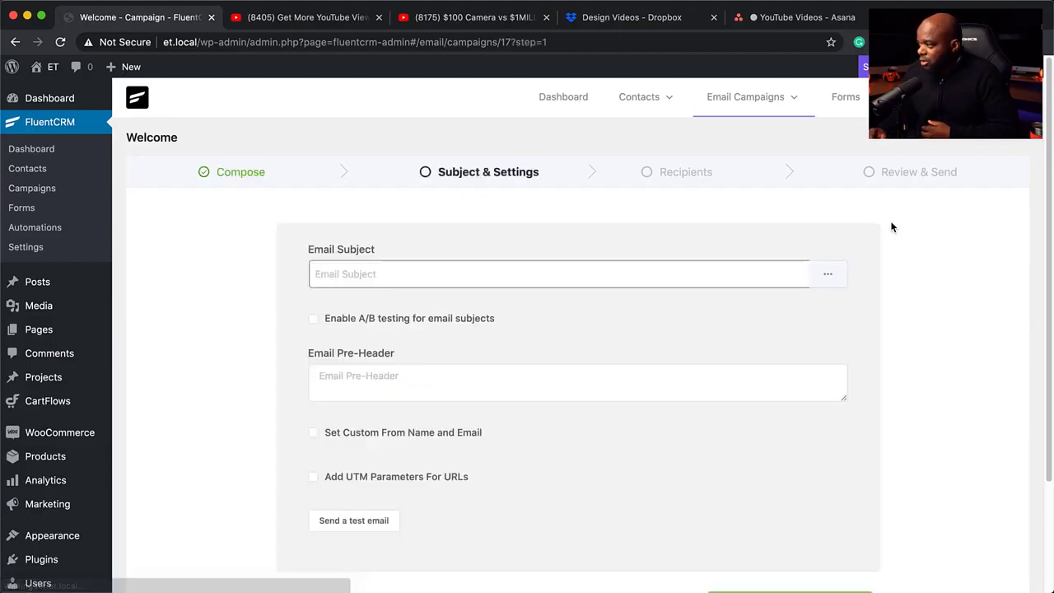
# Step: Enter "My Email" as the email subject of the campaign
pyautogui.click(536, 274)
pyautogui.write('My Emaill')
pyautogui.click(631, 330)
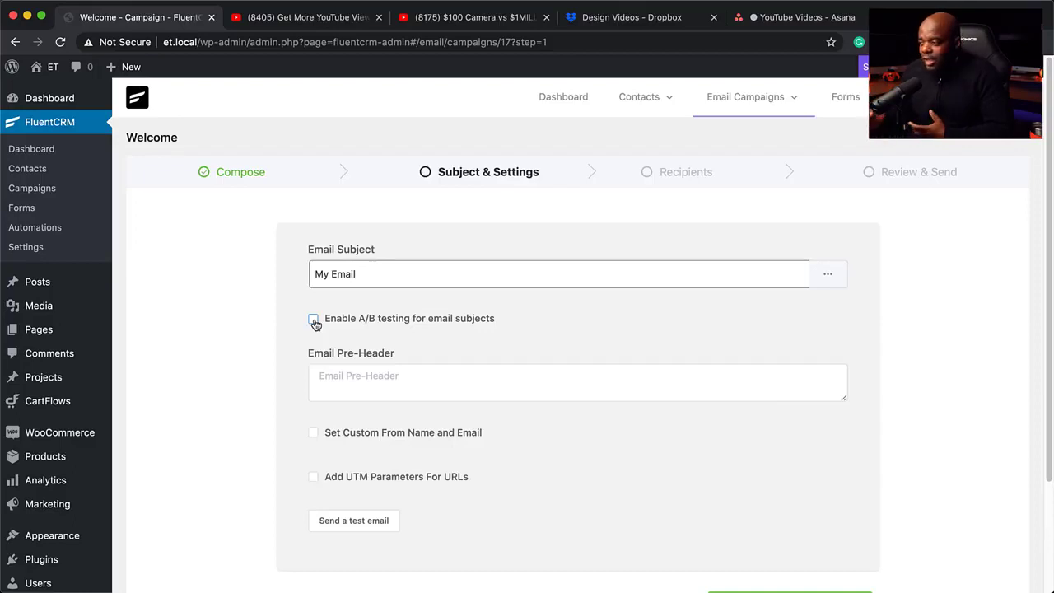
pyautogui.click(314, 320)
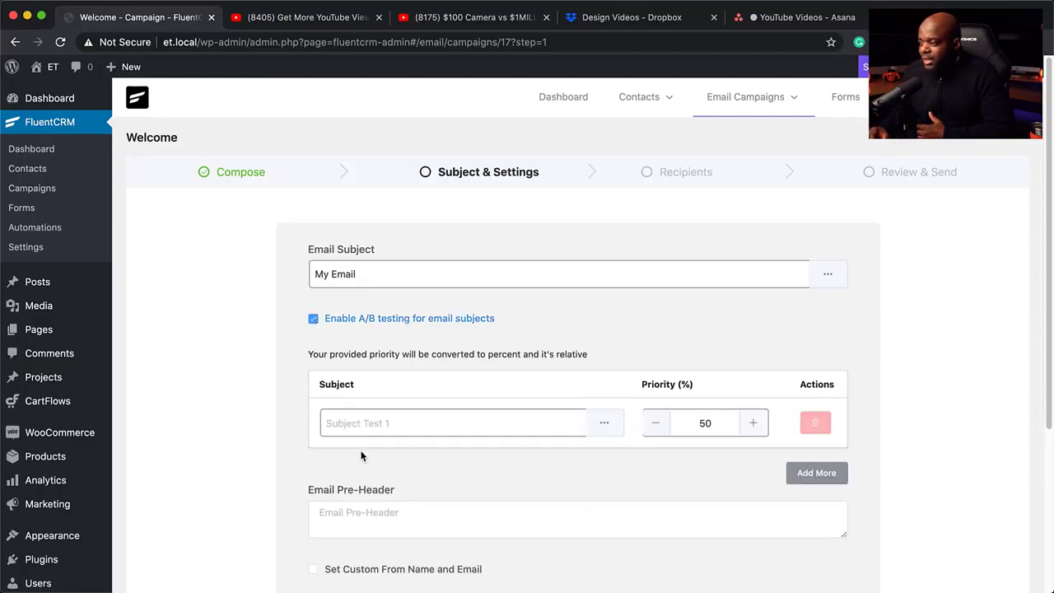
pyautogui.click(341, 422)
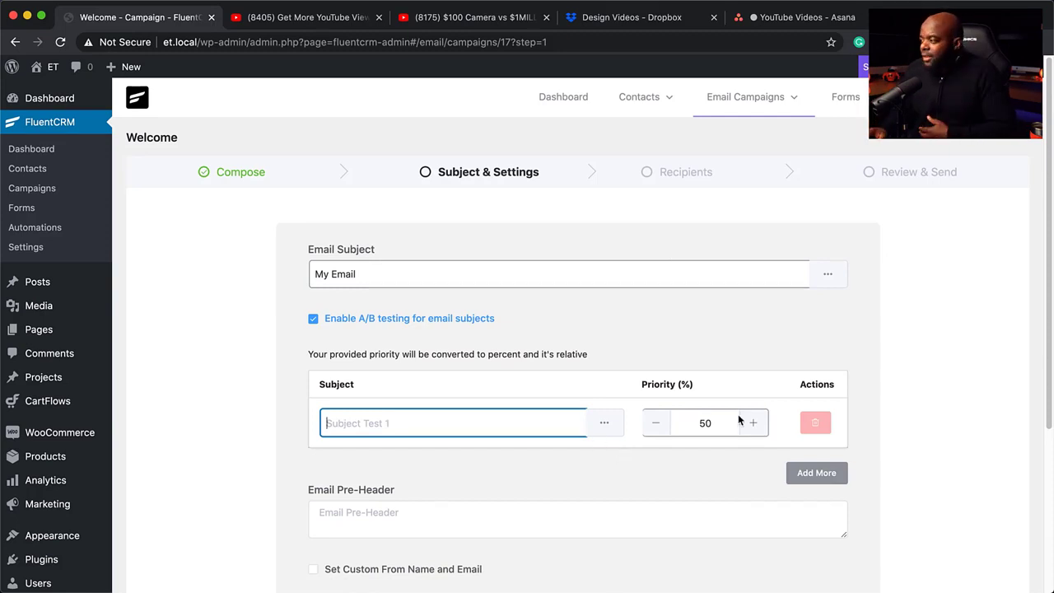
pyautogui.click(313, 320)
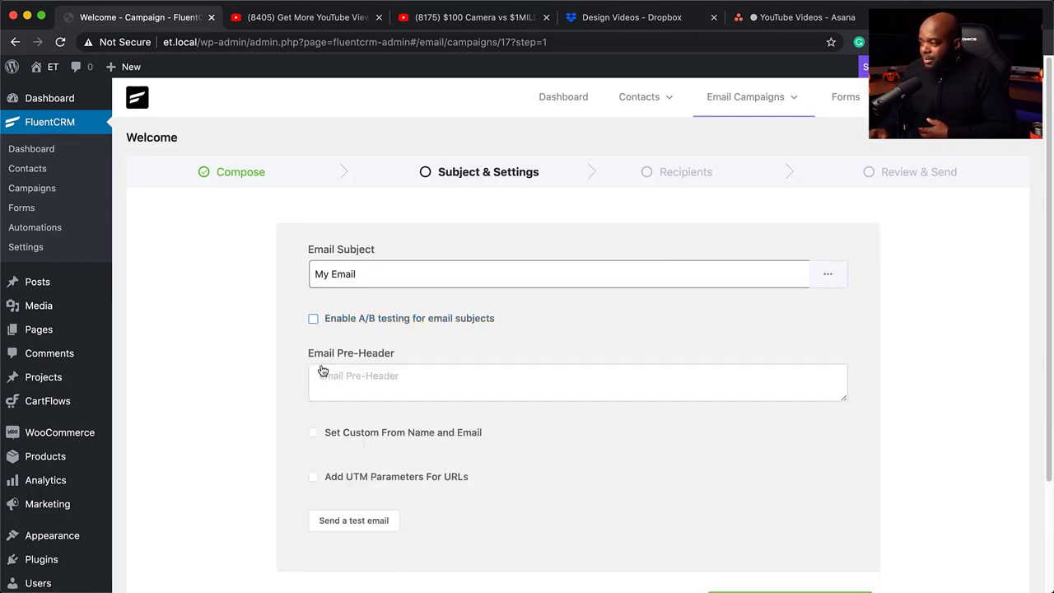
pyautogui.scroll(-3, 323, 370)
pyautogui.click(361, 391)
pyautogui.click(297, 342)
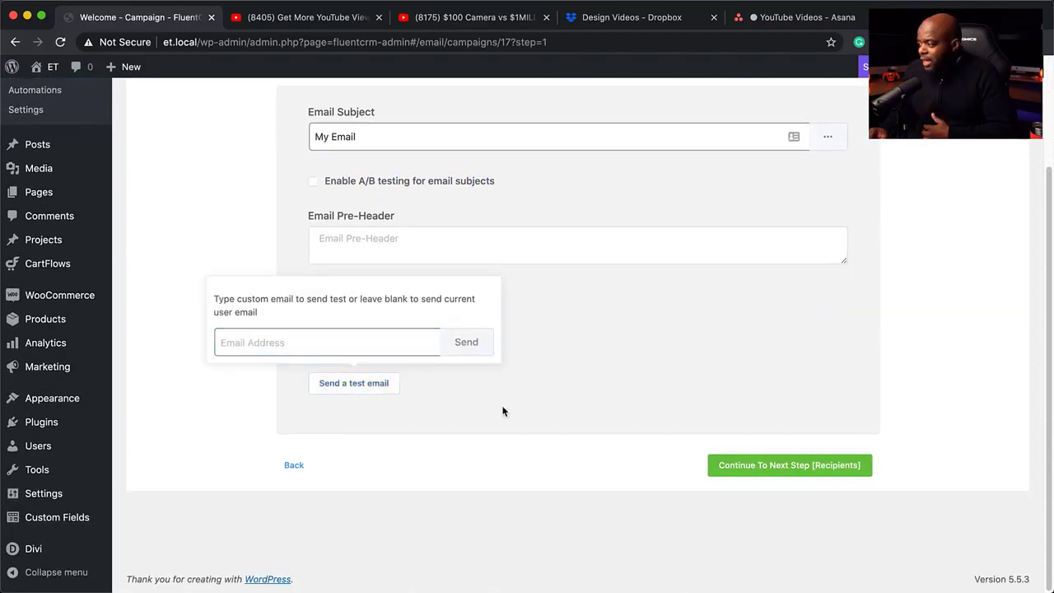
# Step: Continue to the Recipients step and filter the included contacts by the New Customer tag
pyautogui.click(739, 467)
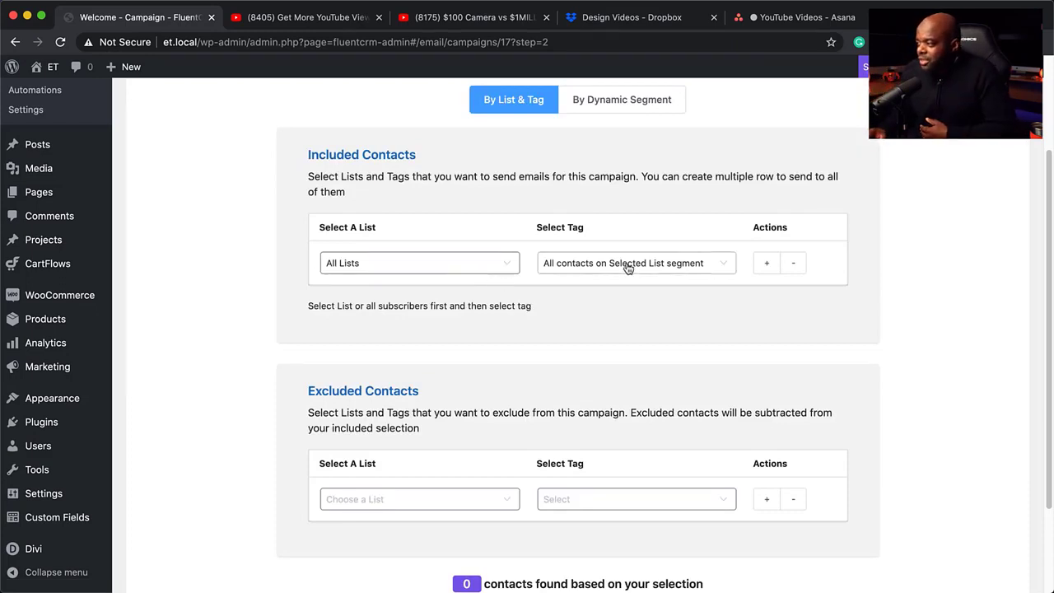
pyautogui.click(585, 264)
pyautogui.scroll(-1, 666, 373)
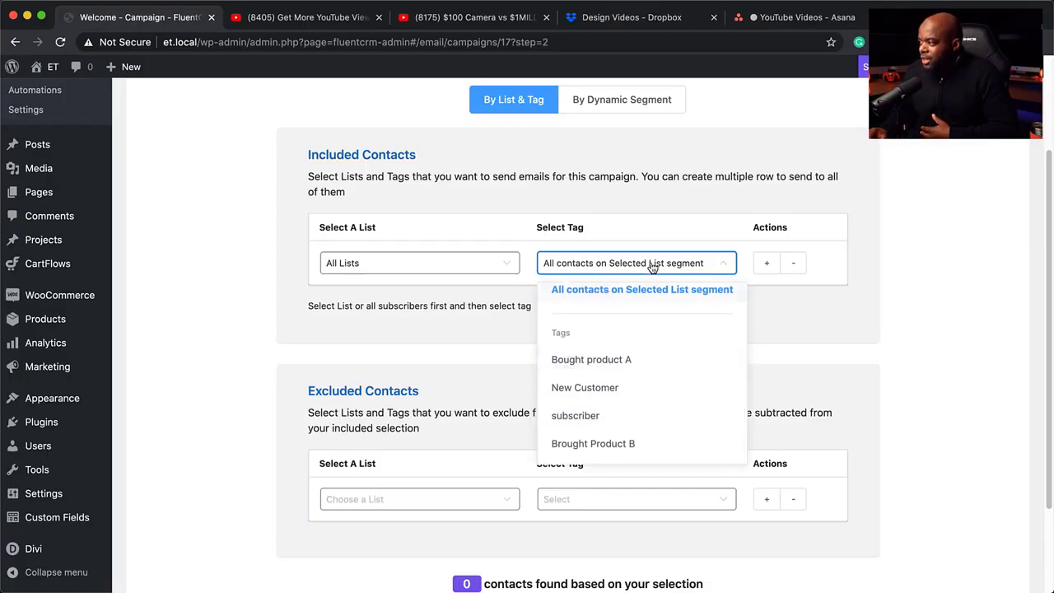
pyautogui.scroll(-3, 627, 413)
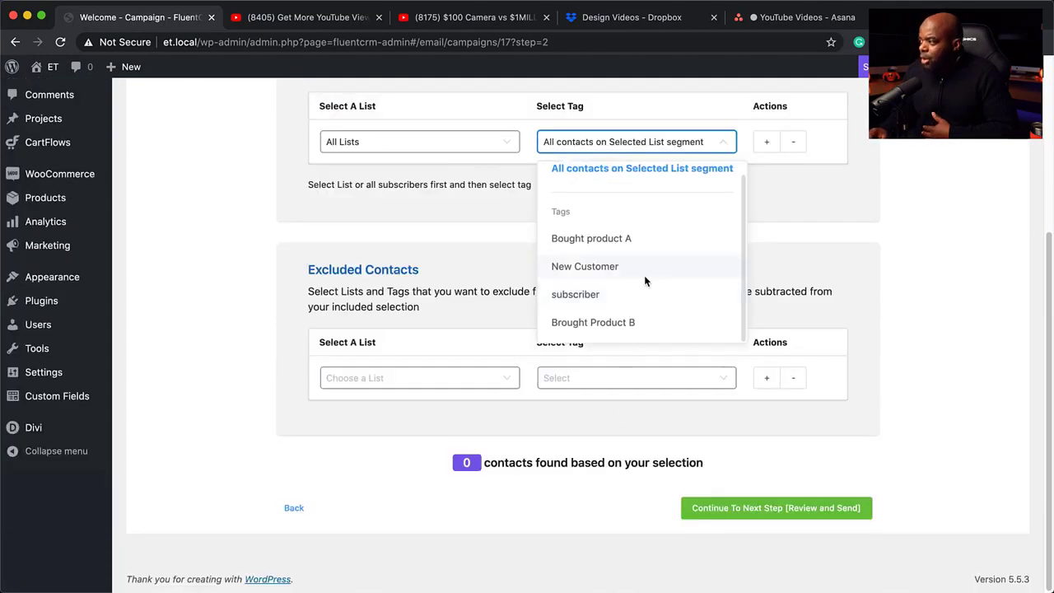
pyautogui.scroll(1, 617, 307)
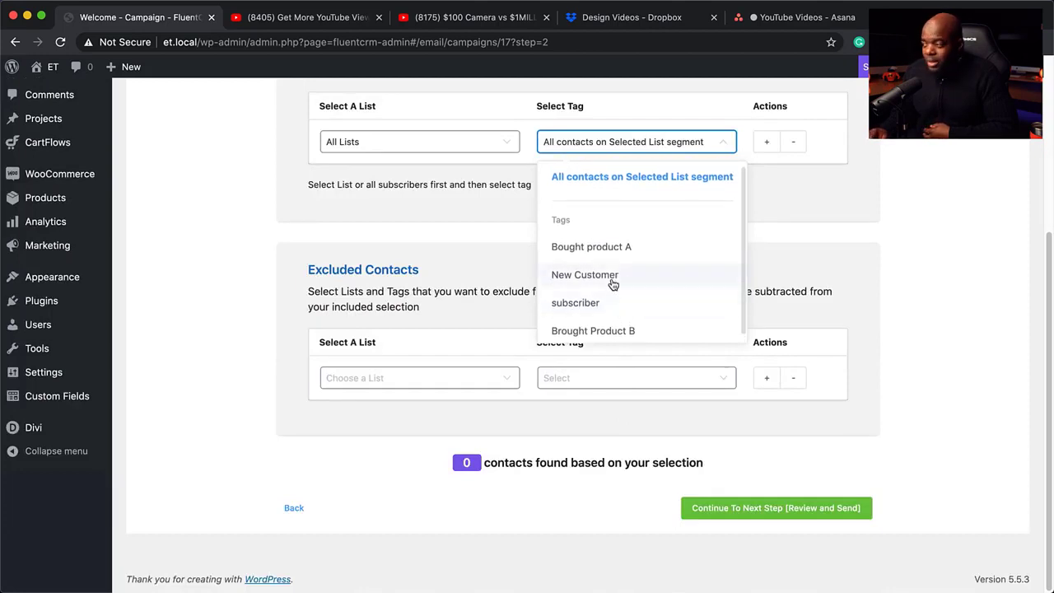
pyautogui.click(613, 280)
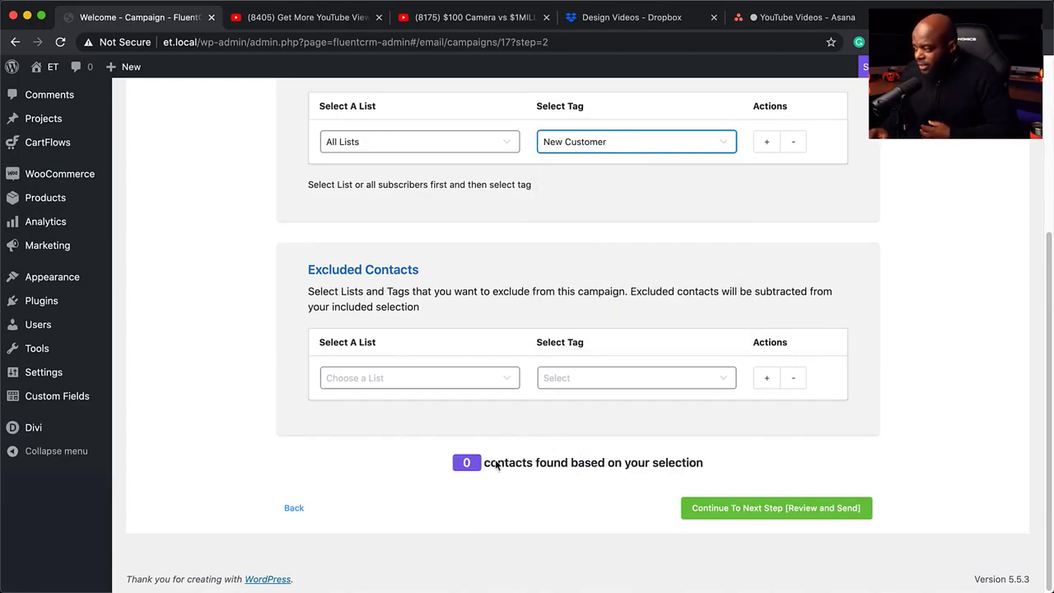
# Step: Set the list for the included contacts to Customers, keeping the New Customer tag
pyautogui.scroll(2, 599, 479)
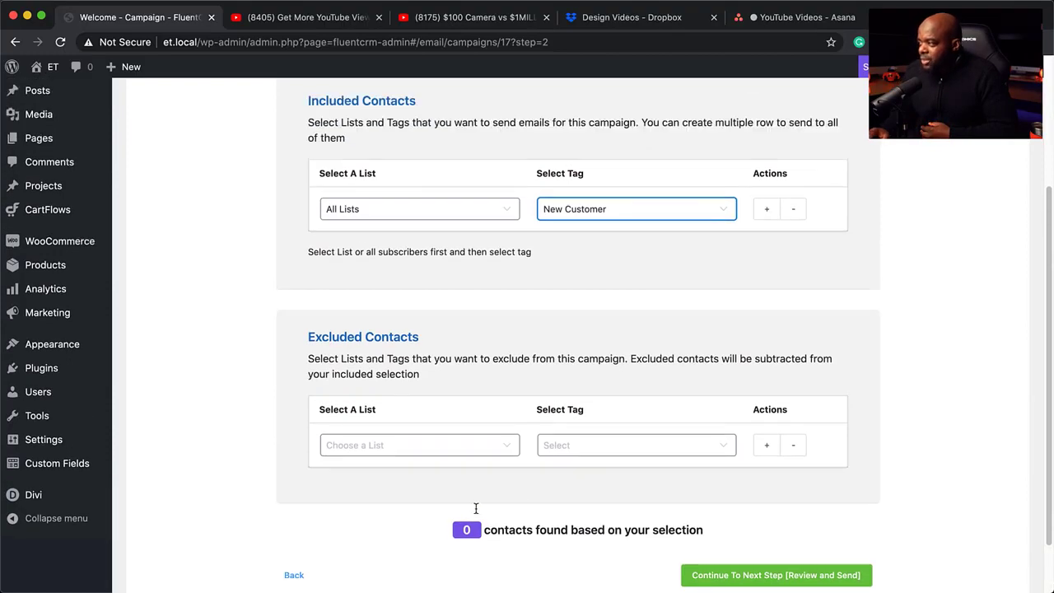
pyautogui.click(486, 212)
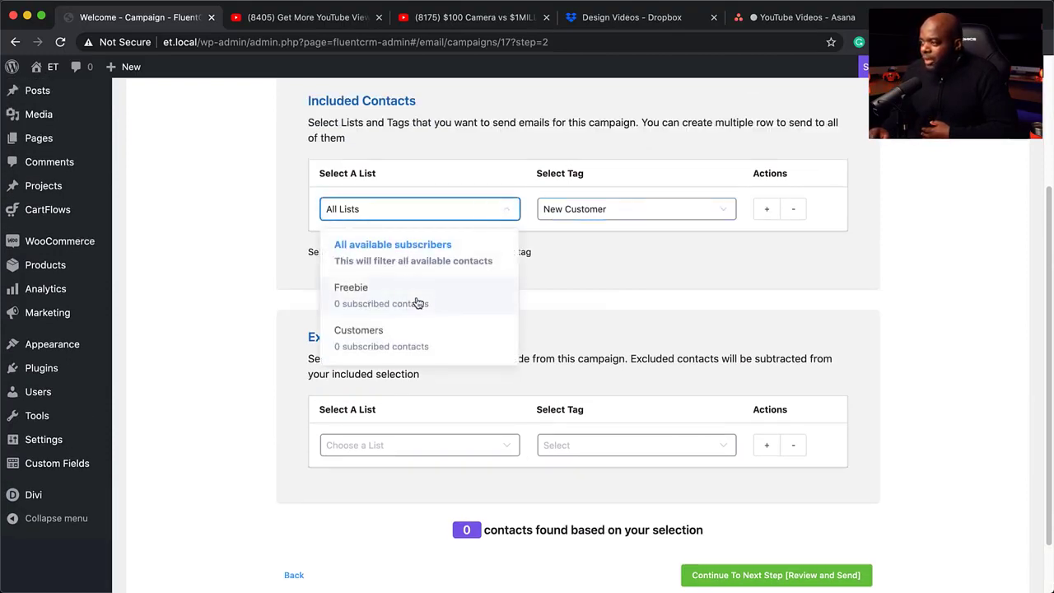
pyautogui.click(412, 341)
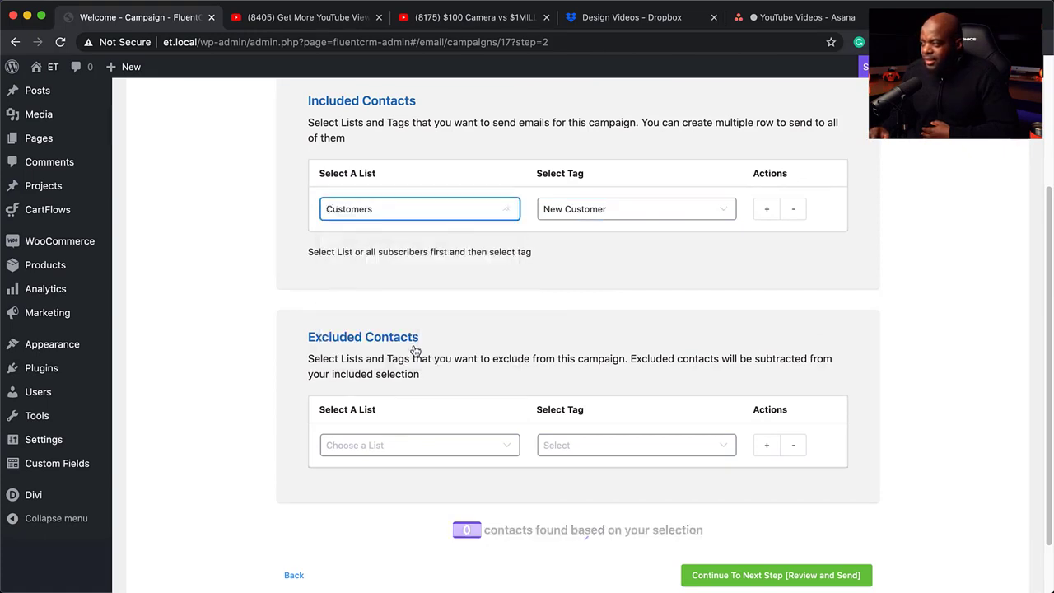
pyautogui.click(609, 209)
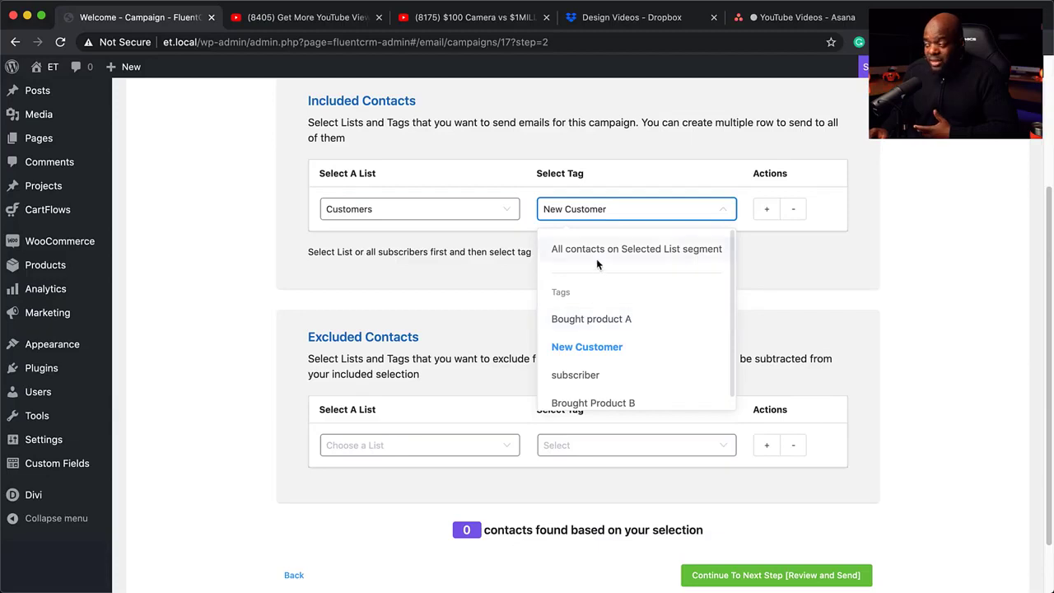
pyautogui.click(781, 261)
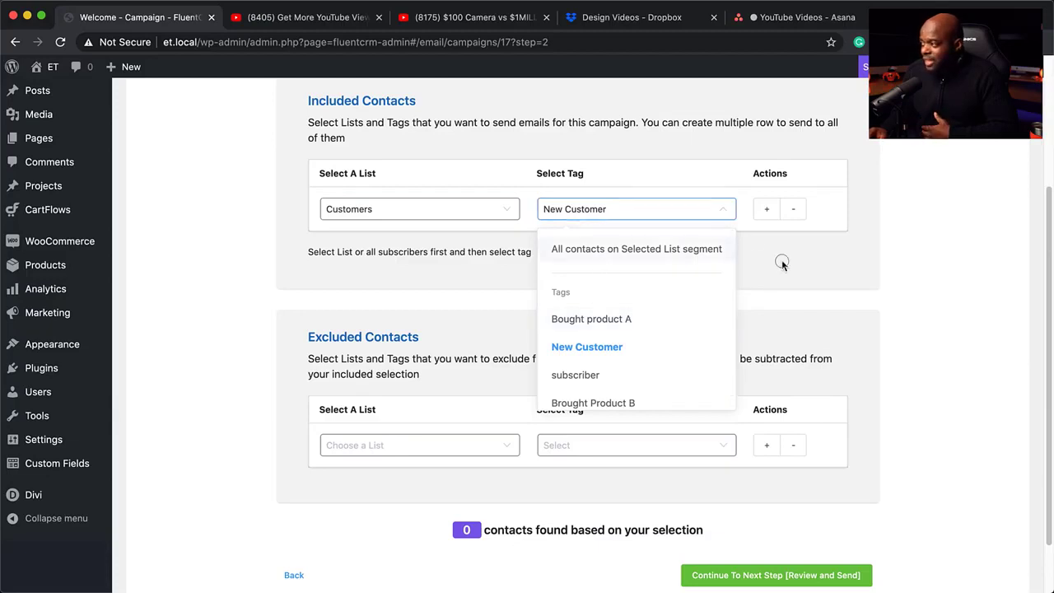
# Step: Change the list for the included contacts to Freebie and try to continue to Review and Send
pyautogui.click(428, 210)
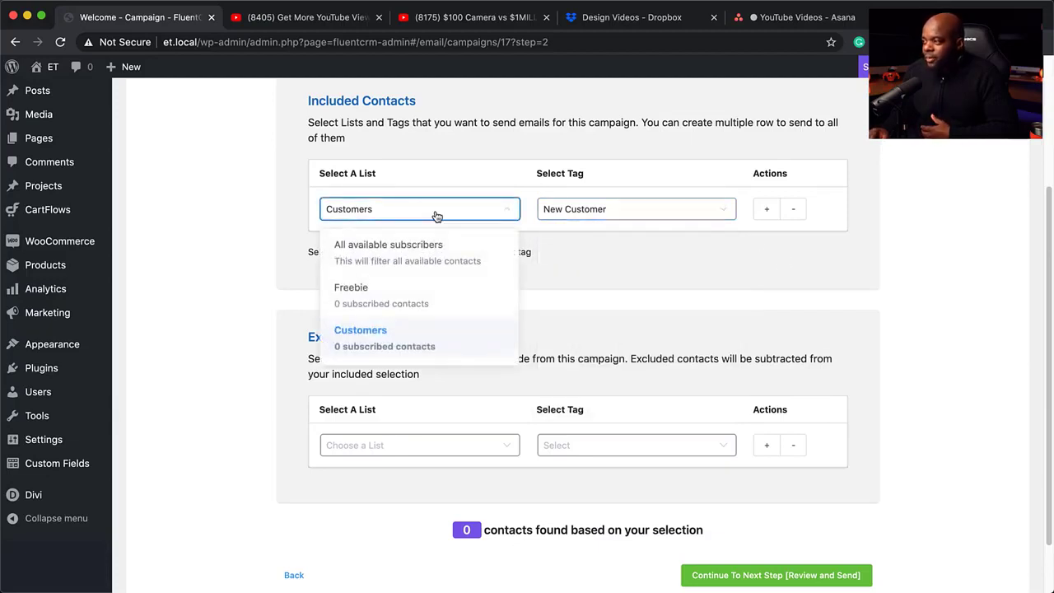
pyautogui.click(416, 303)
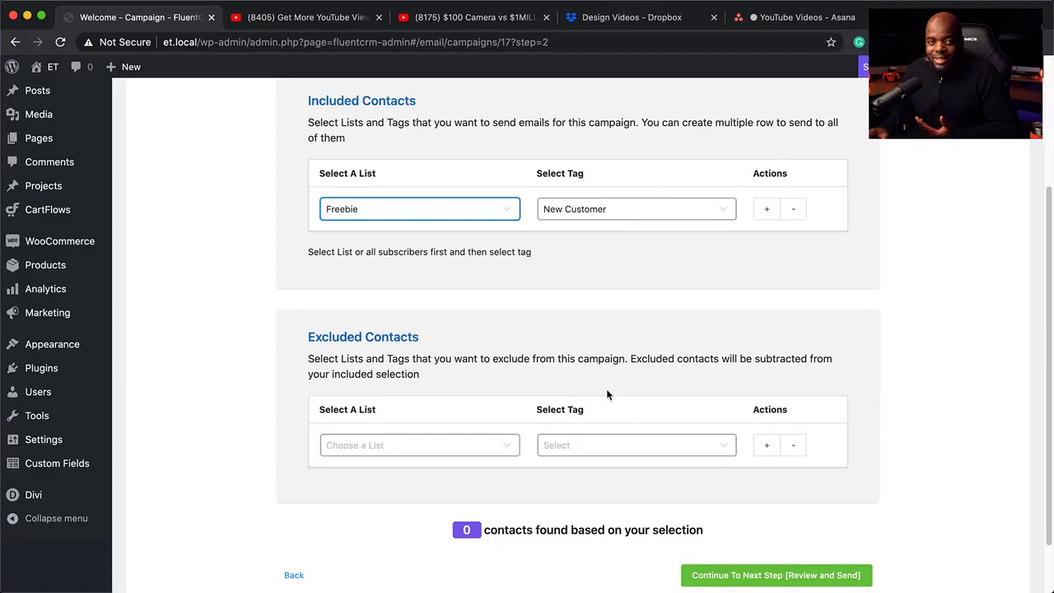
pyautogui.scroll(1, 608, 394)
pyautogui.scroll(-1, 607, 395)
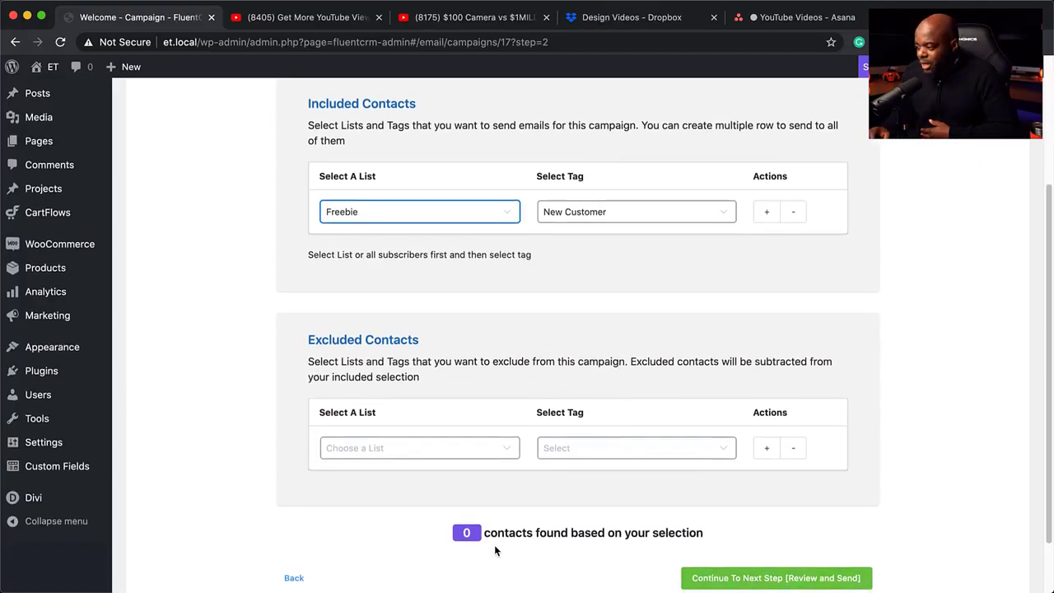
pyautogui.scroll(-1, 710, 541)
pyautogui.click(708, 549)
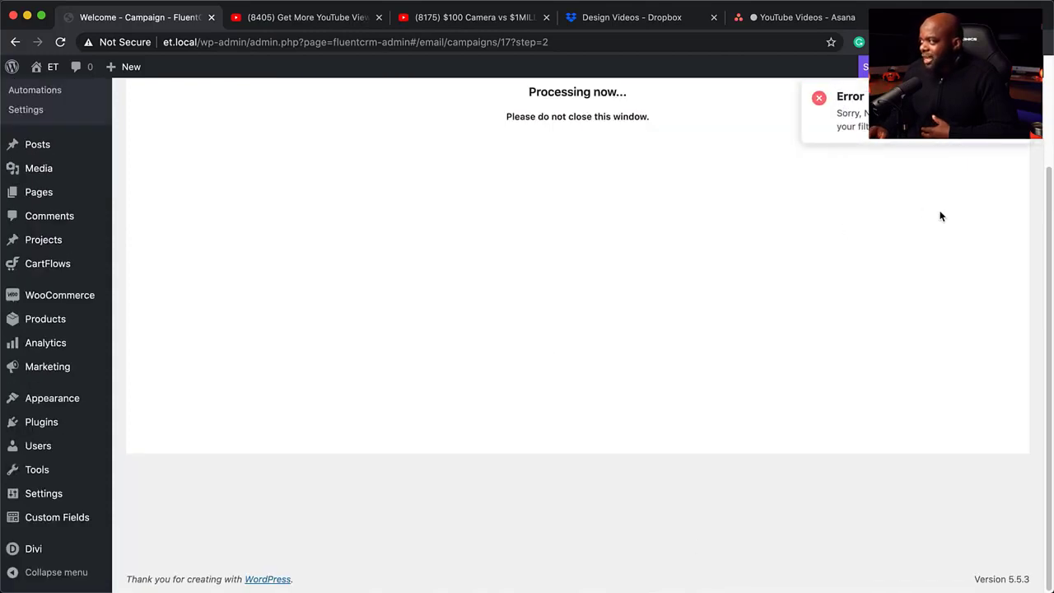
# Step: Create a new email sequence titled "Onboarding" in Email Sequences
pyautogui.scroll(3, 695, 216)
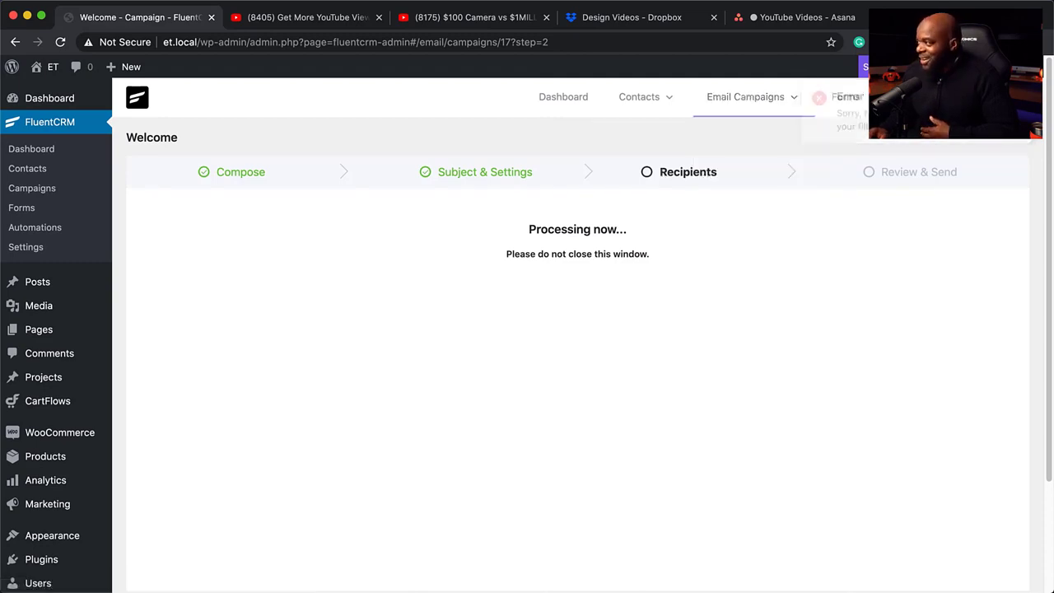
pyautogui.moveTo(751, 101)
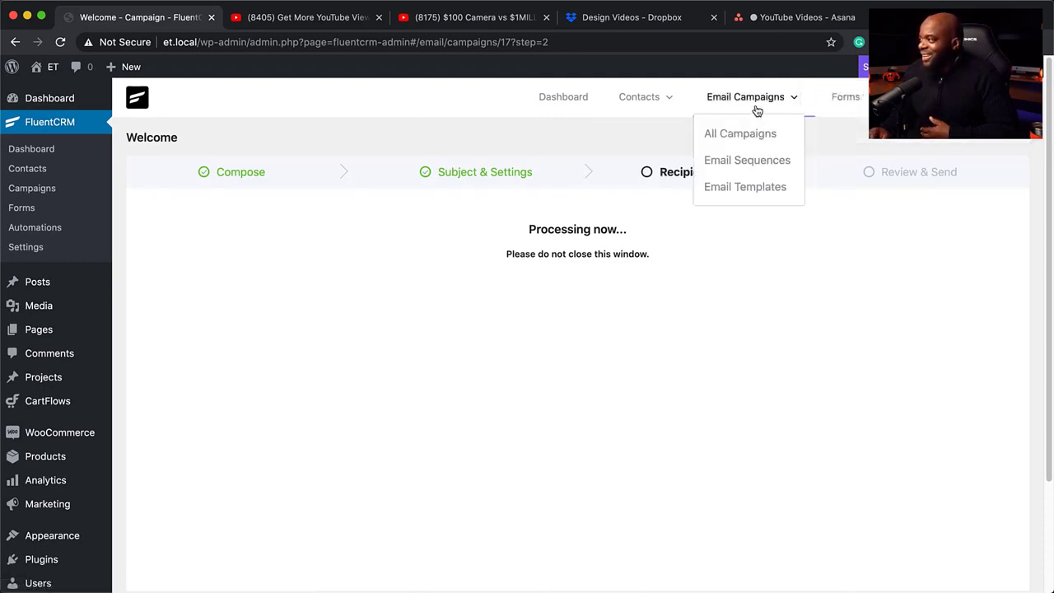
pyautogui.click(746, 162)
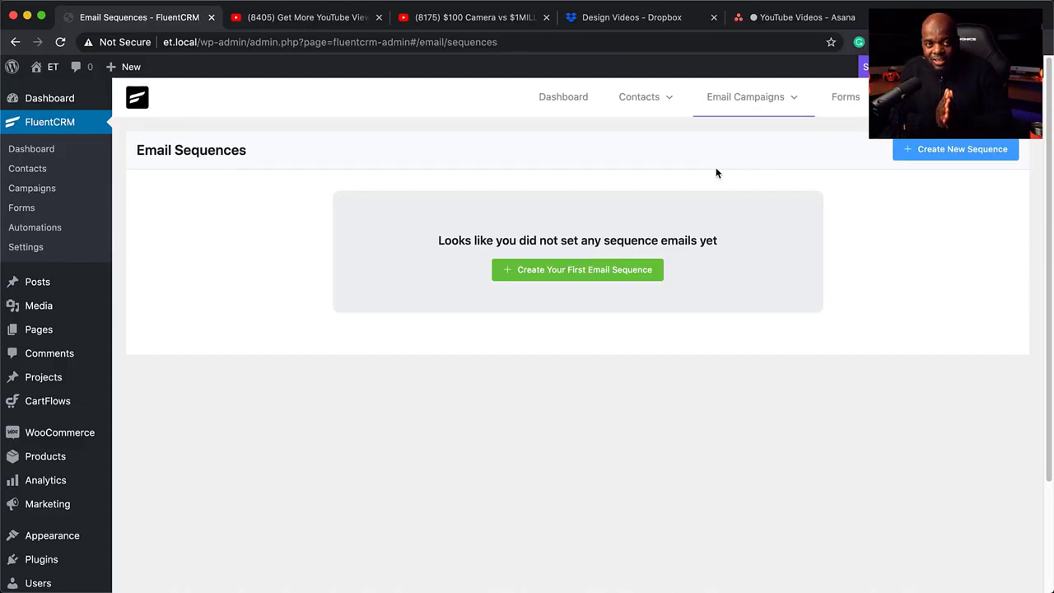
pyautogui.click(957, 151)
pyautogui.click(595, 157)
pyautogui.write('Onboarding')
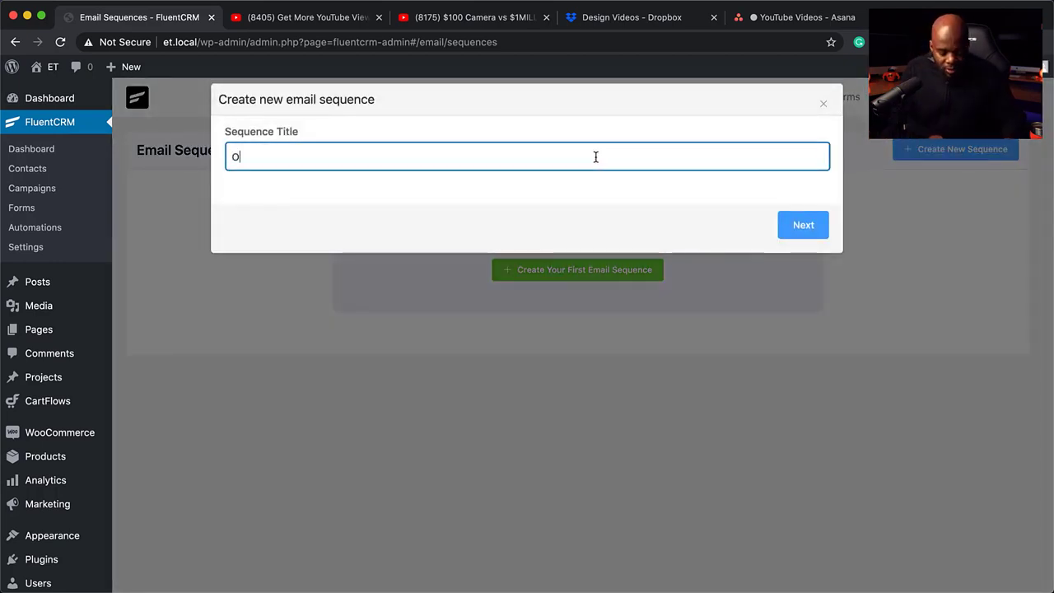
pyautogui.click(820, 229)
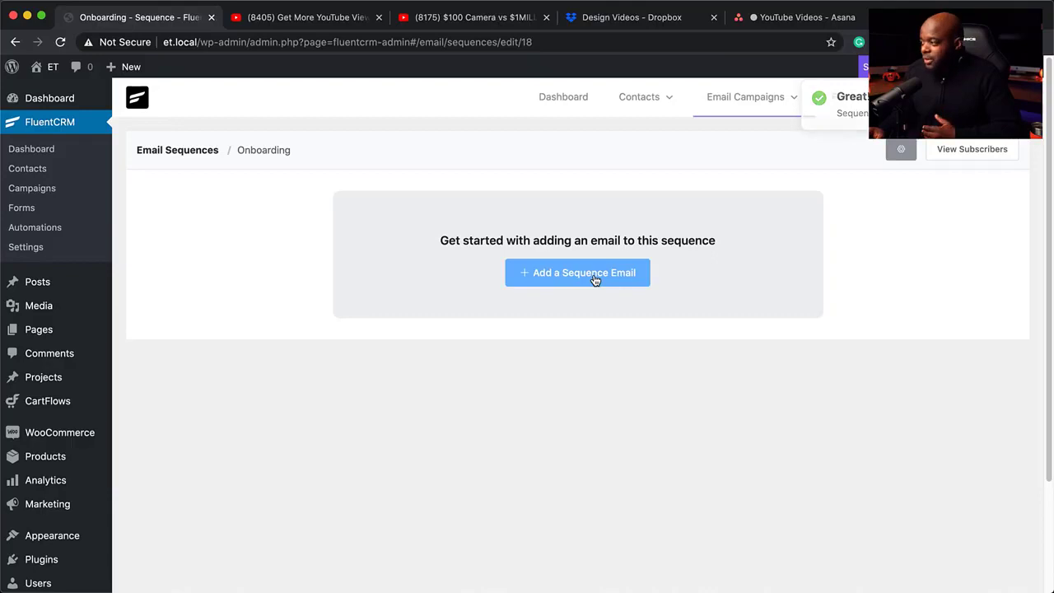
# Step: Add an email to the Onboarding sequence with the subject "Email 1" and a delay of 1 day
pyautogui.click(594, 278)
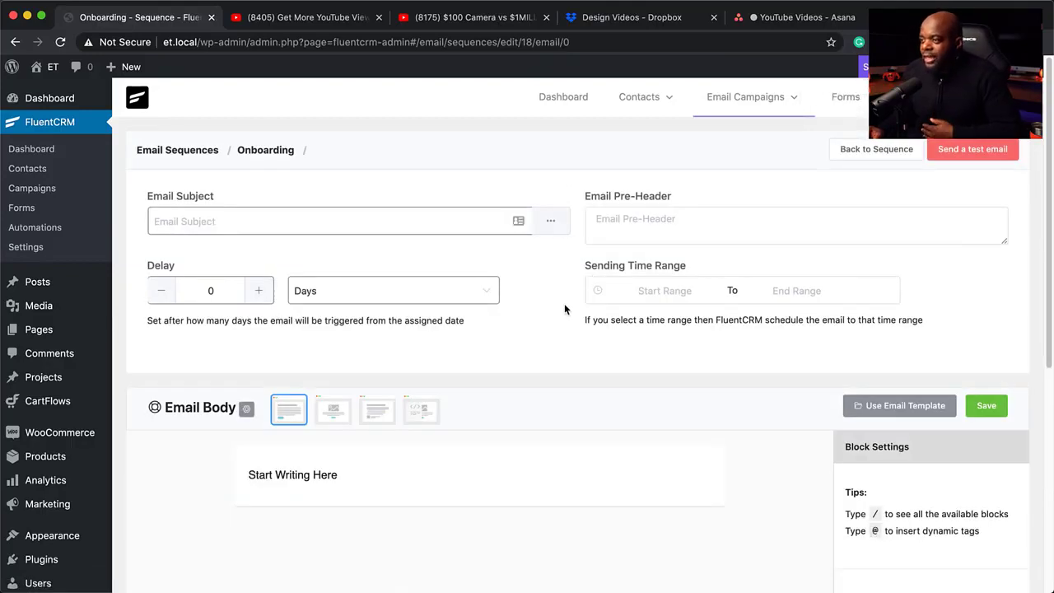
pyautogui.click(212, 216)
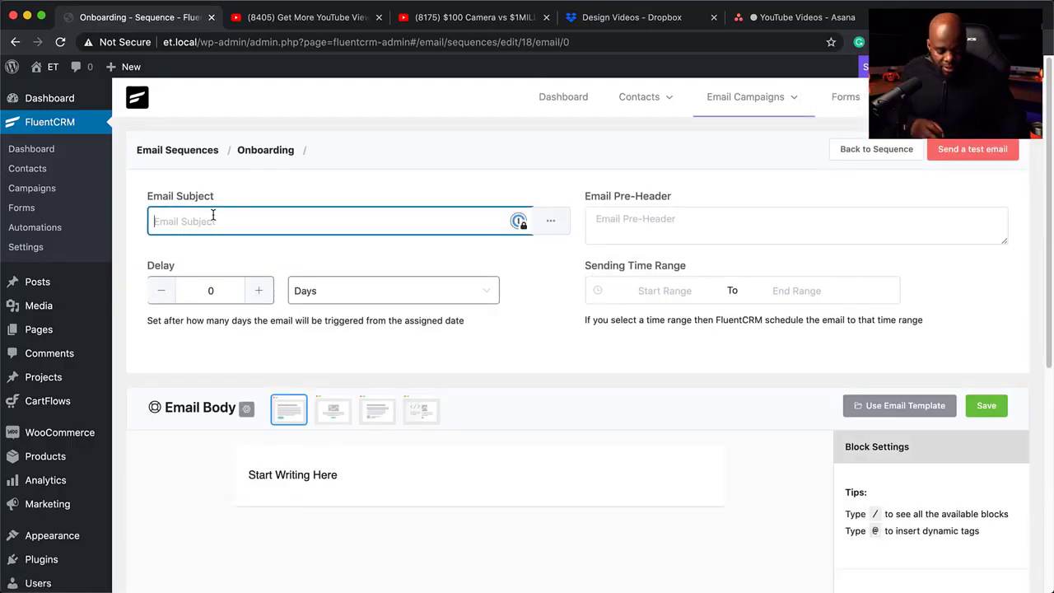
pyautogui.write('Email 1')
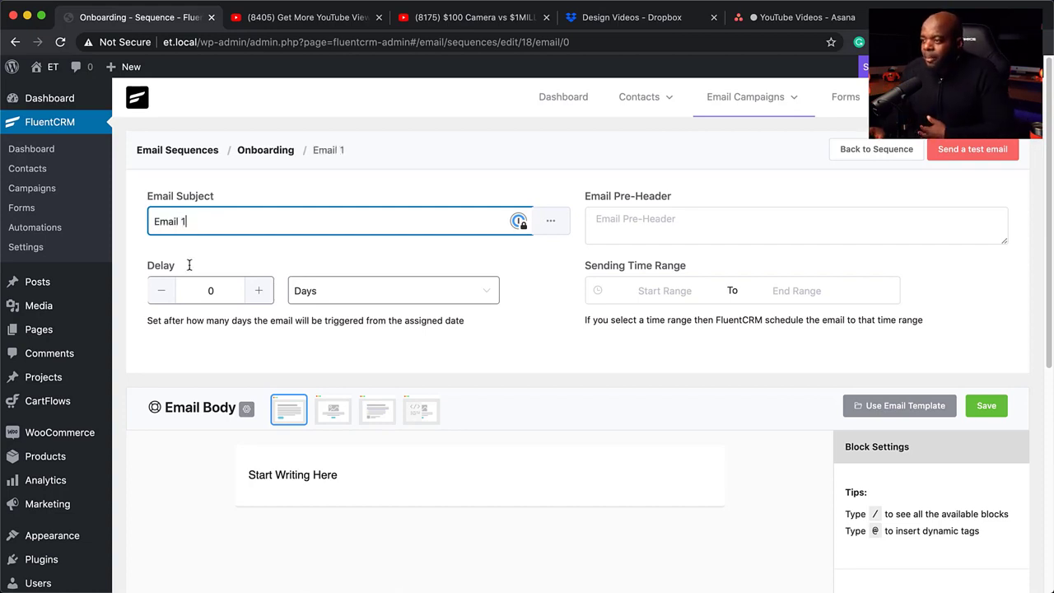
pyautogui.click(259, 292)
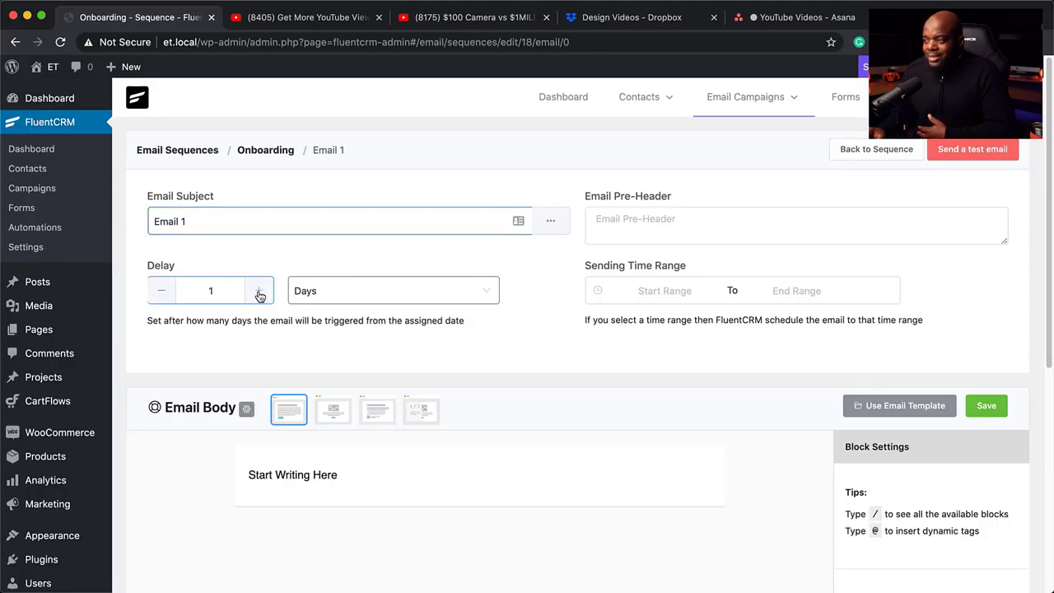
pyautogui.click(409, 298)
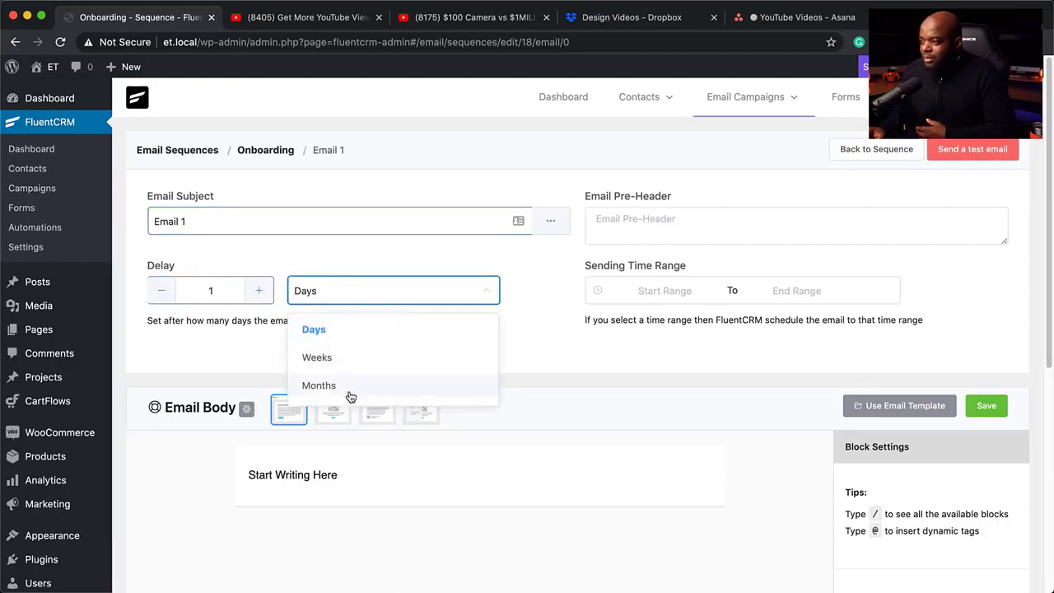
pyautogui.click(242, 344)
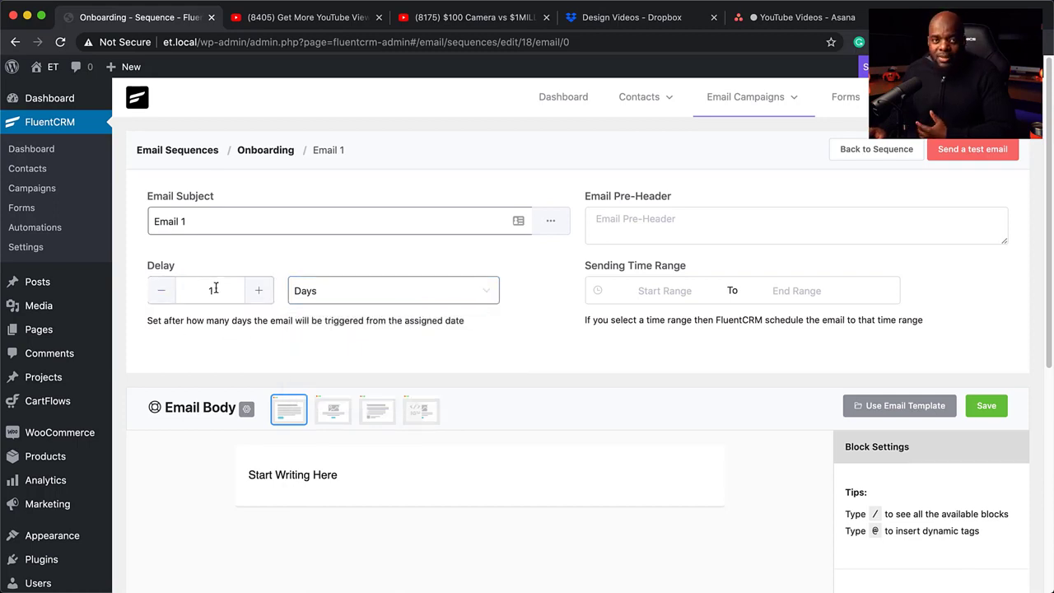
# Step: Replace the body's placeholder text with "Hi" plus the contact's First Name dynamic tag and a second paragraph "First email!", then select both paragraphs
pyautogui.click(288, 476)
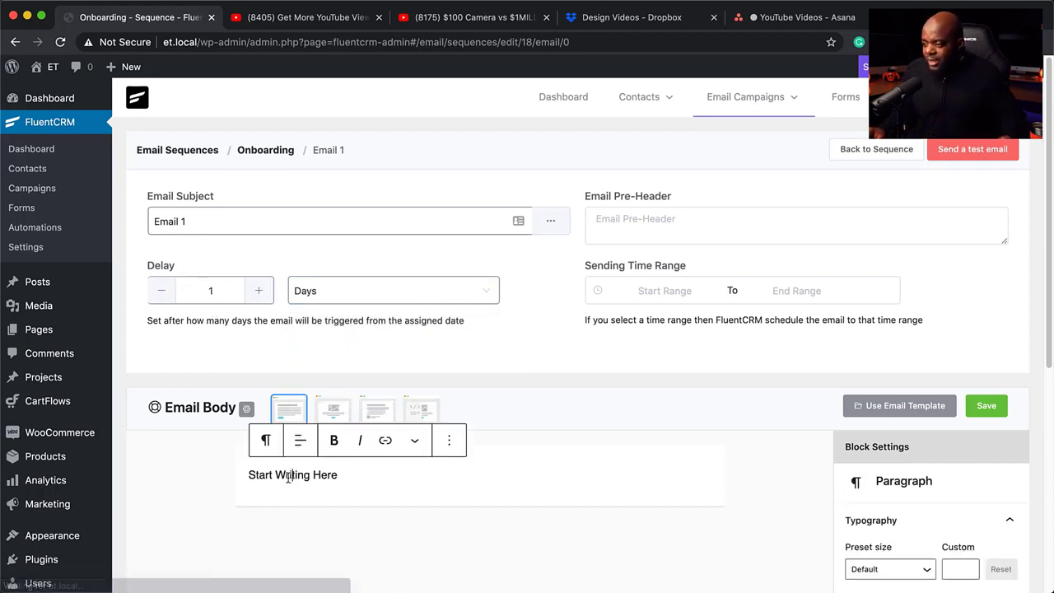
pyautogui.press('super+a')
pyautogui.write('@')
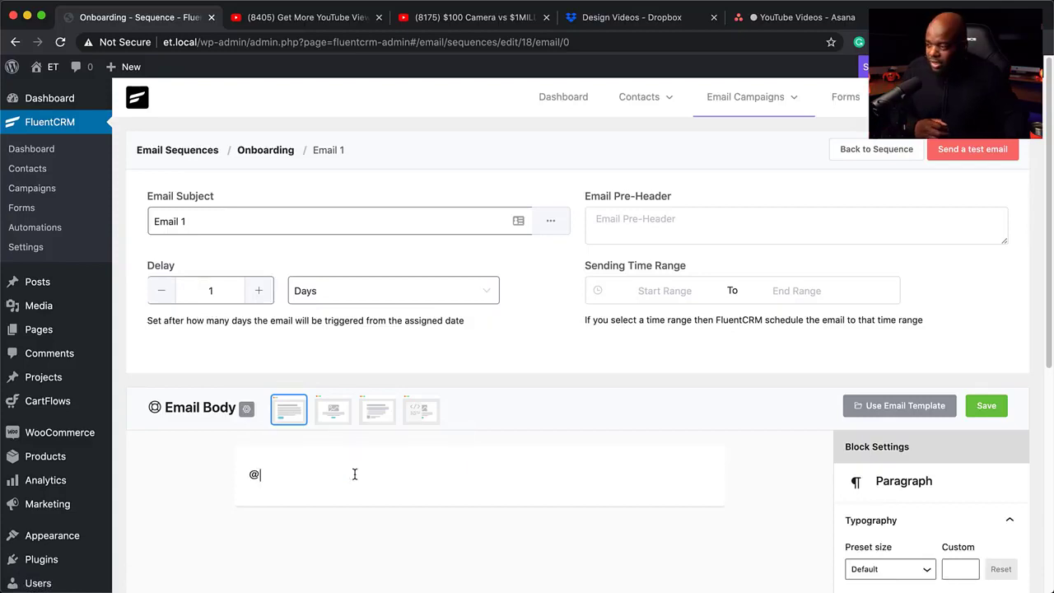
pyautogui.press('BackSpace')
pyautogui.write('Hi @')
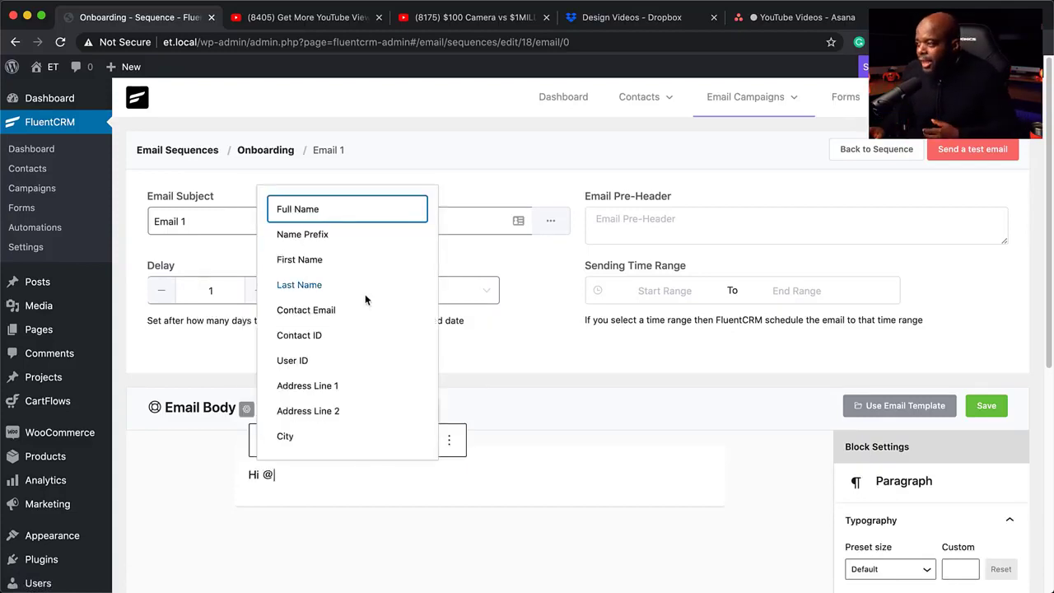
pyautogui.click(332, 262)
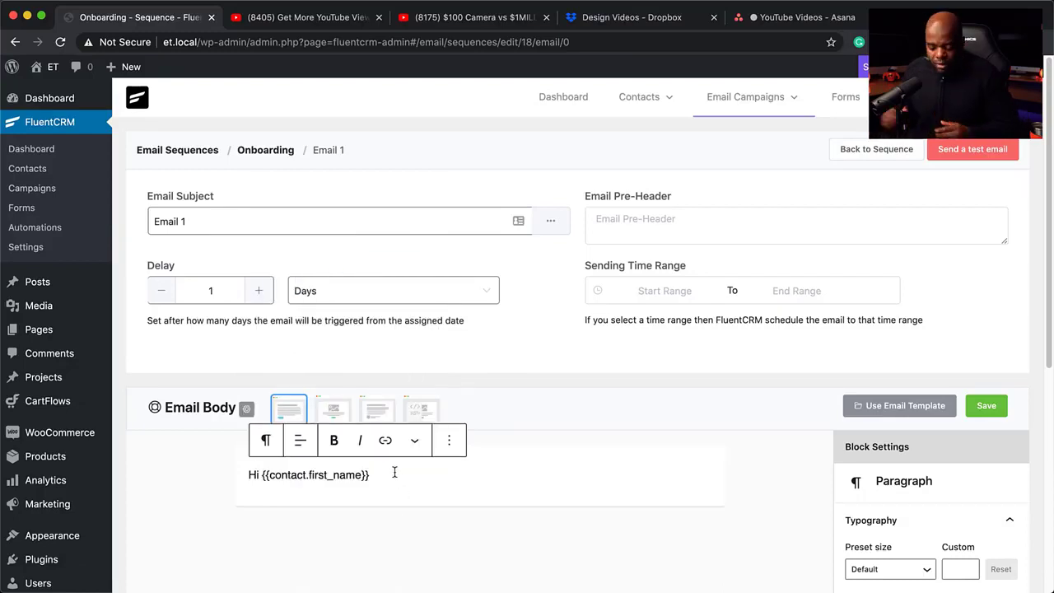
pyautogui.press('Return')
pyautogui.write('First email!')
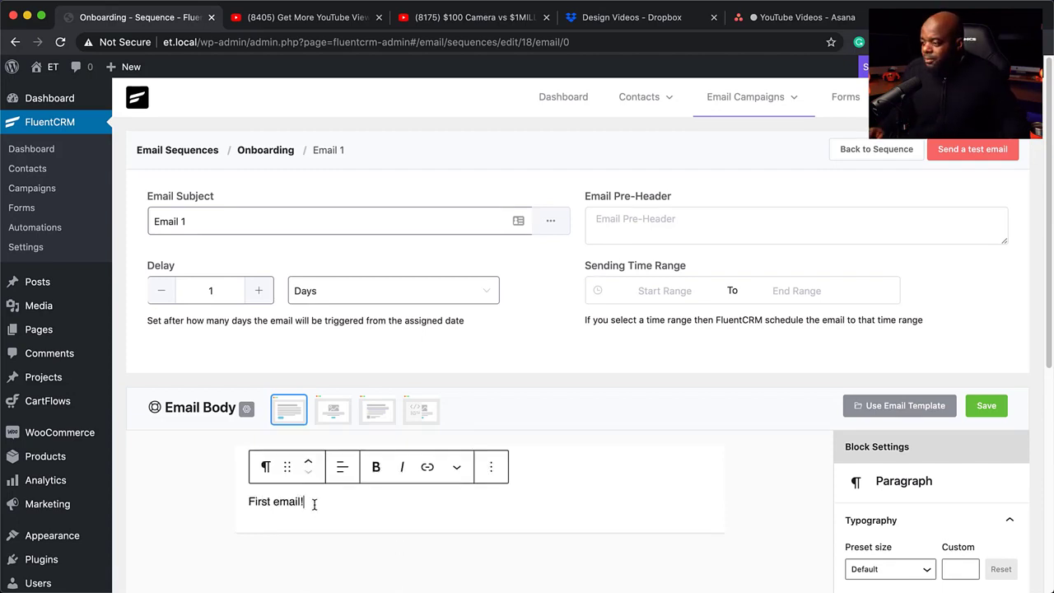
pyautogui.moveTo(314, 504); pyautogui.dragTo(233, 467)
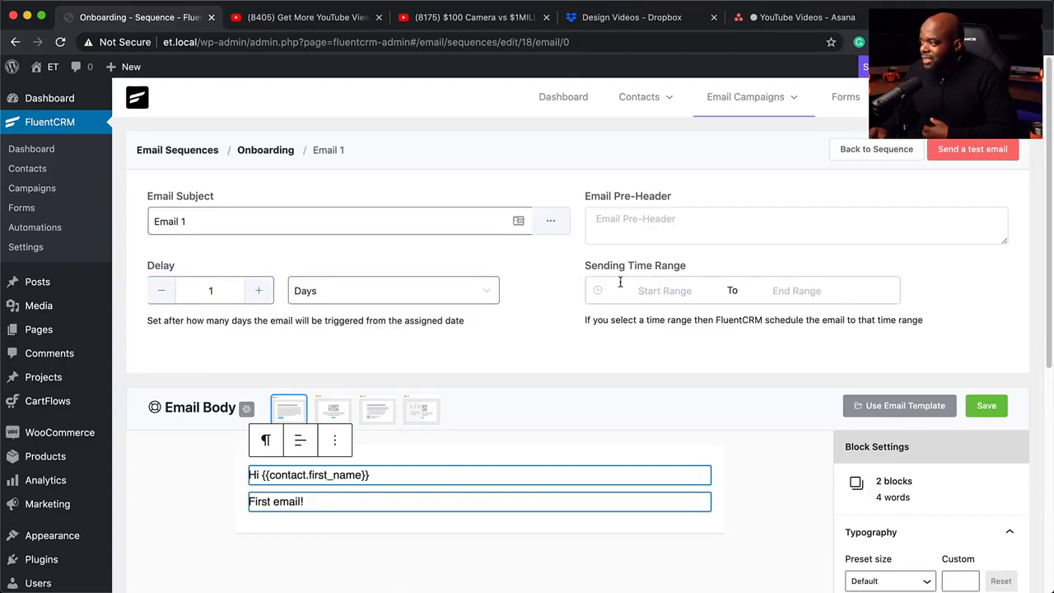
# Step: Set the sending time range to 14:53 to 15:53, then save Email 1 and return to the sequence
pyautogui.click(657, 293)
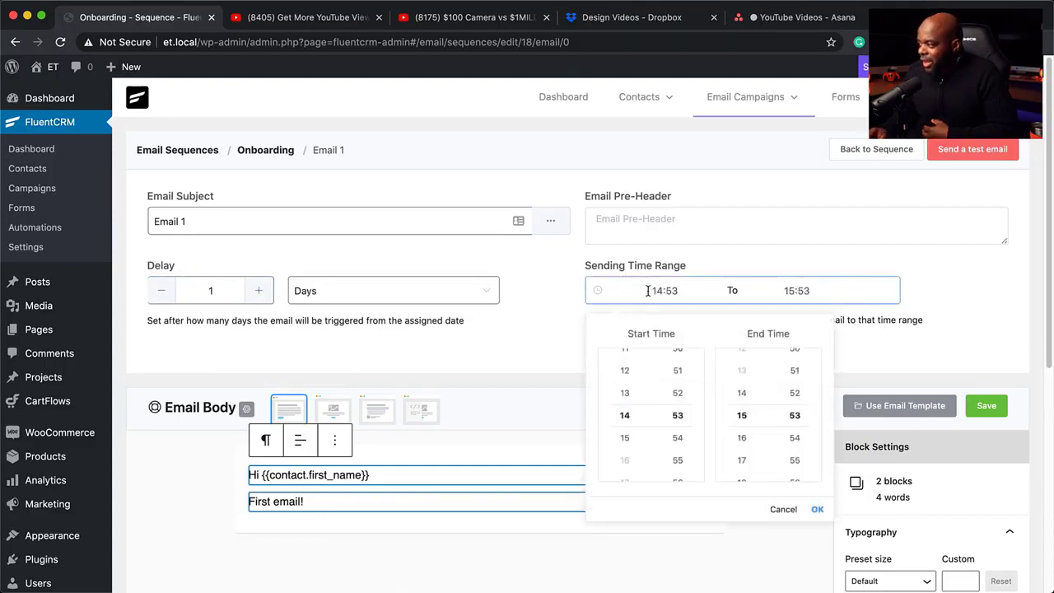
pyautogui.click(550, 349)
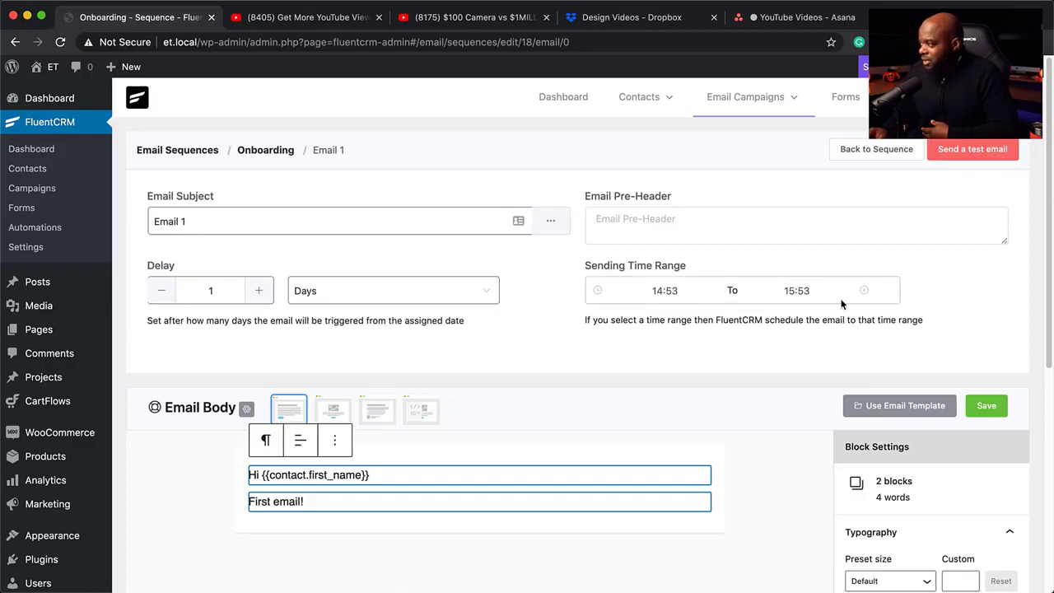
pyautogui.scroll(-3, 864, 360)
pyautogui.scroll(-4, 836, 363)
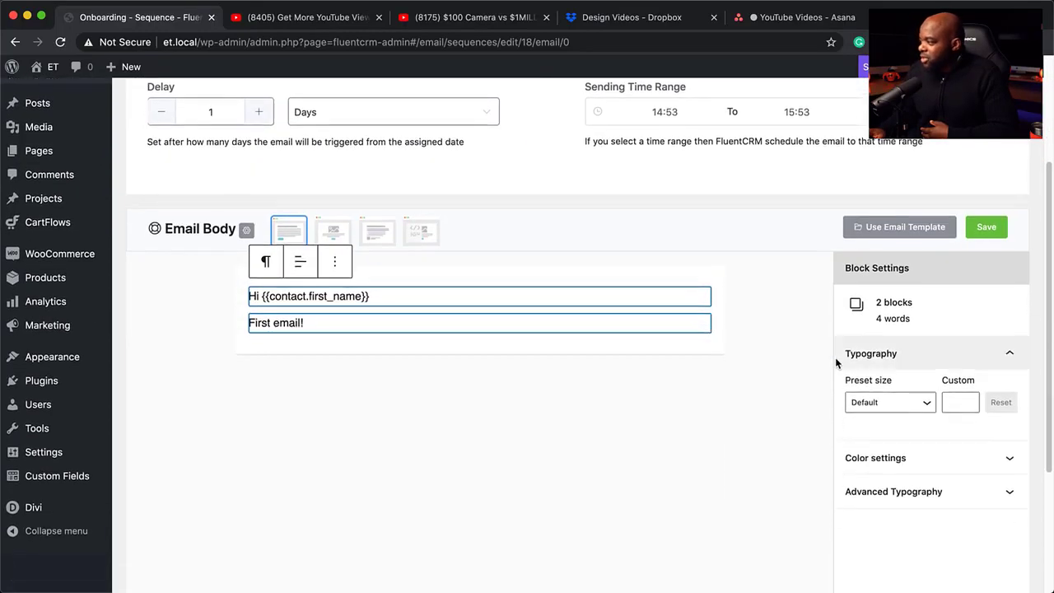
pyautogui.scroll(7, 809, 364)
pyautogui.click(986, 404)
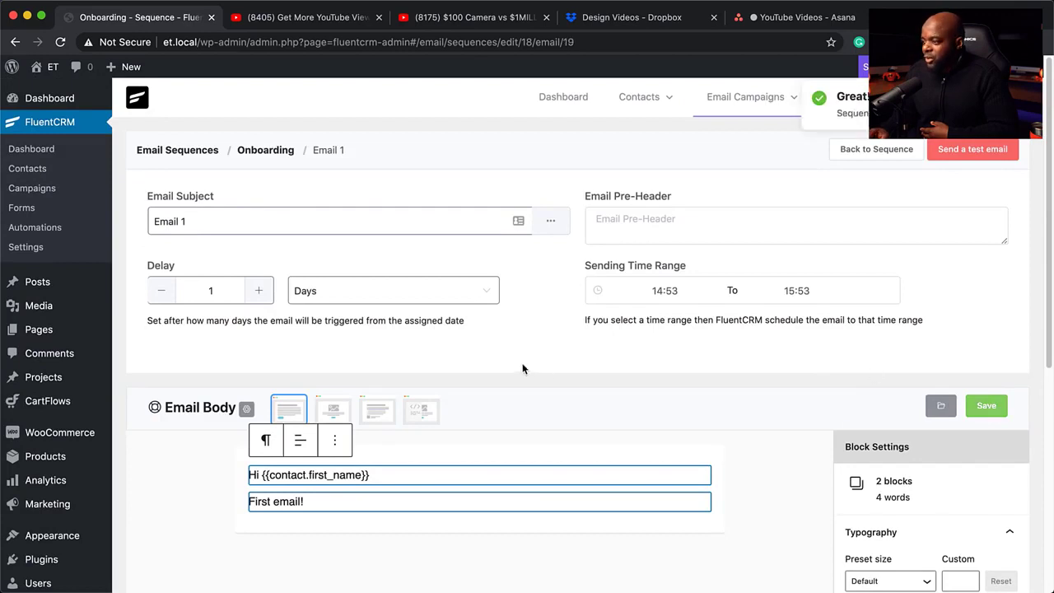
pyautogui.click(903, 152)
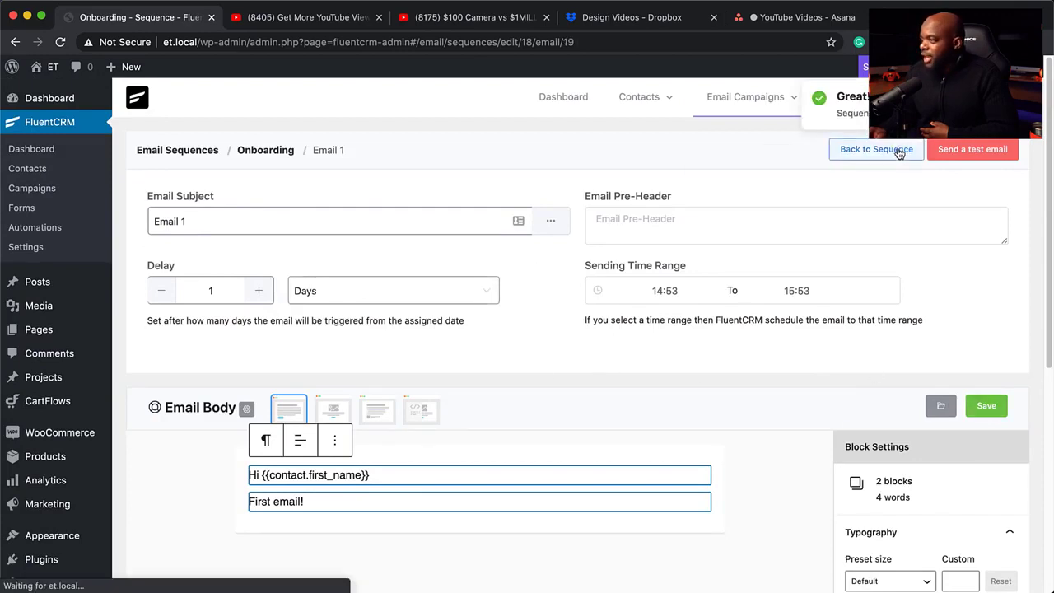
# Step: Add another email to the Onboarding sequence with the subject "Email 2" and a delay of 2 days
pyautogui.moveTo(172, 227)
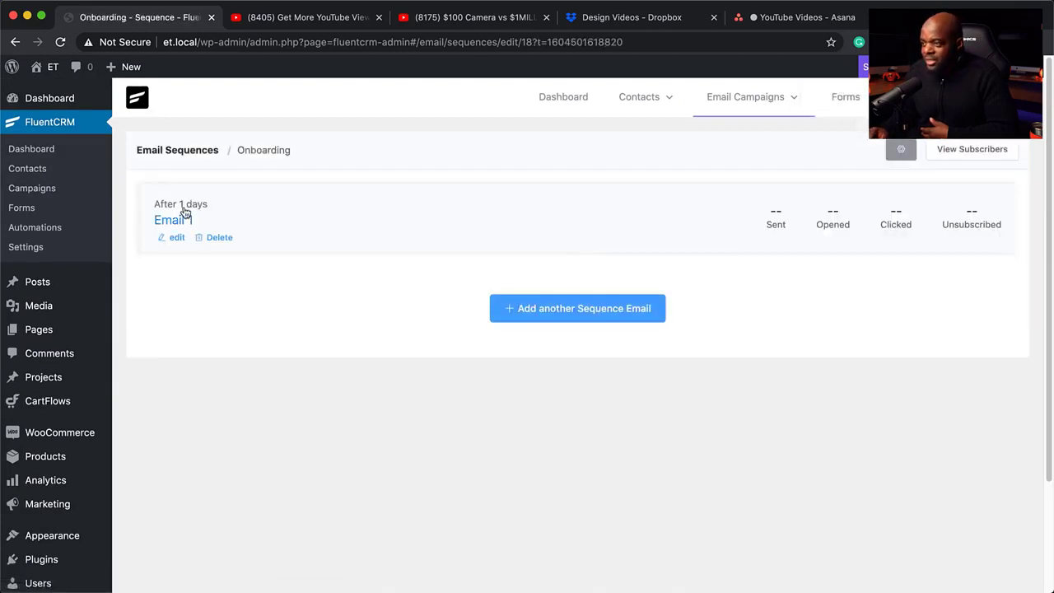
pyautogui.click(578, 311)
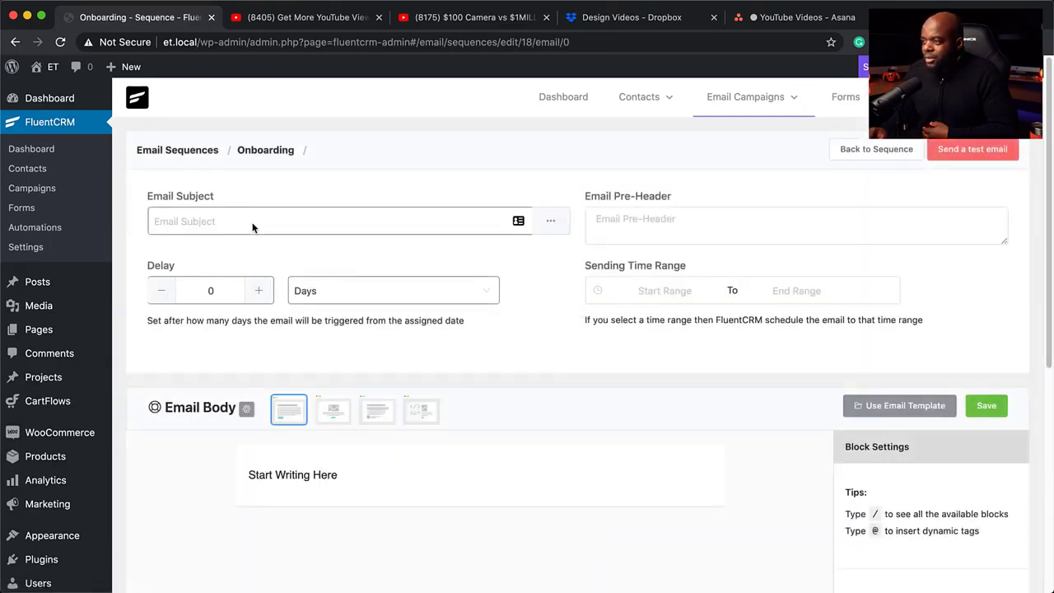
pyautogui.click(252, 222)
pyautogui.write('Ema')
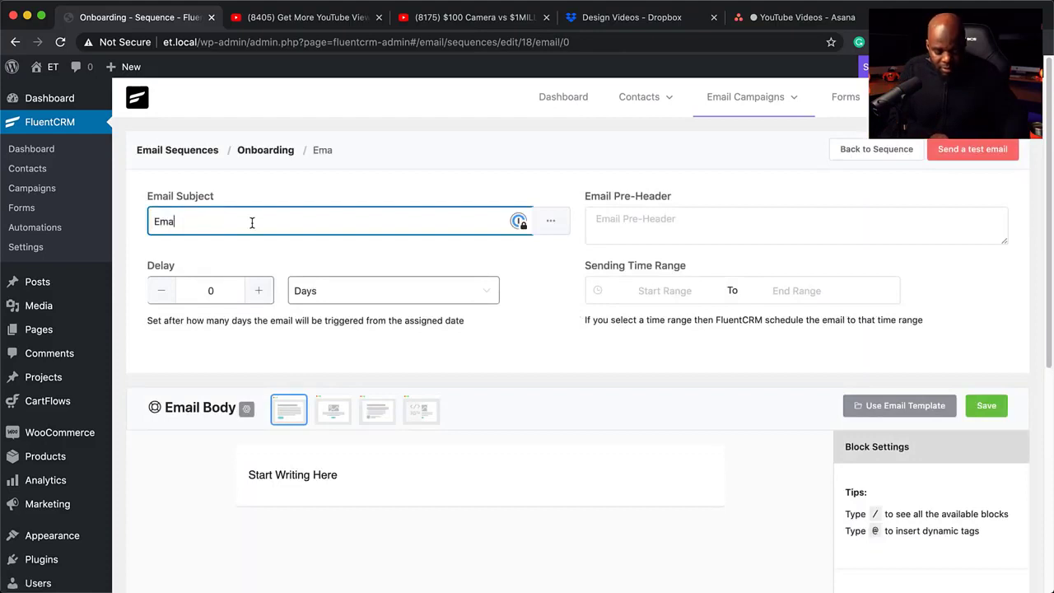
pyautogui.write('il 2')
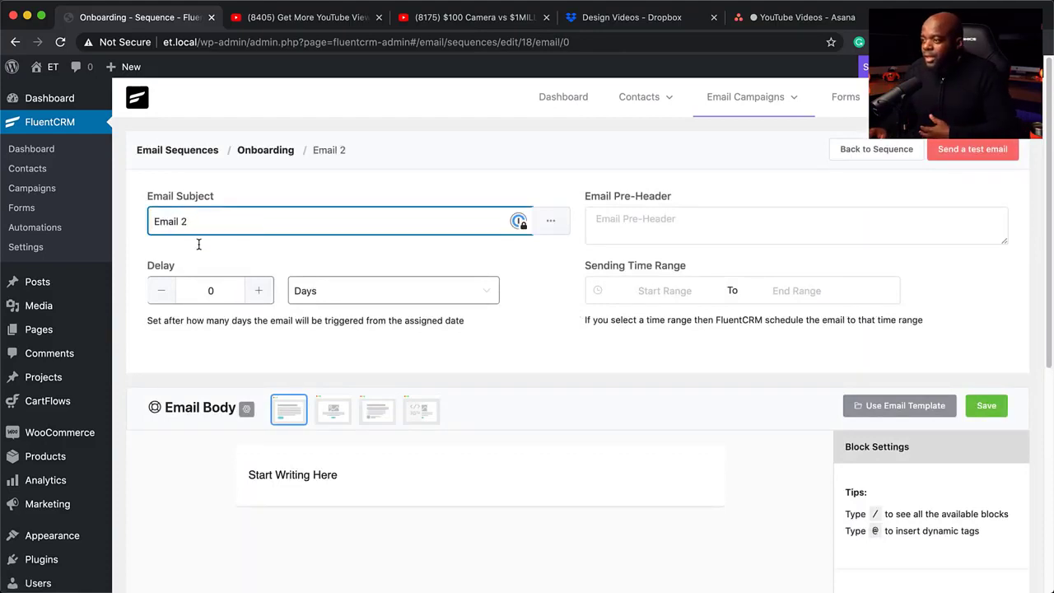
pyautogui.click(259, 295)
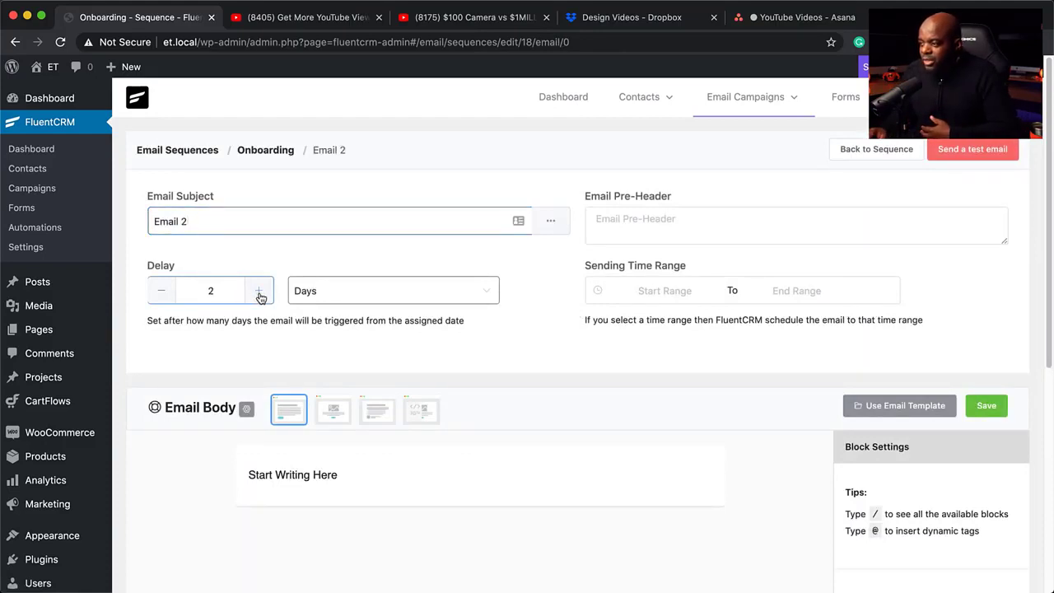
# Step: Replace Email 2's placeholder body with the two paragraphs from Email 1, then save it and return to the sequence
pyautogui.click(359, 473)
pyautogui.tripleClick(359, 473)
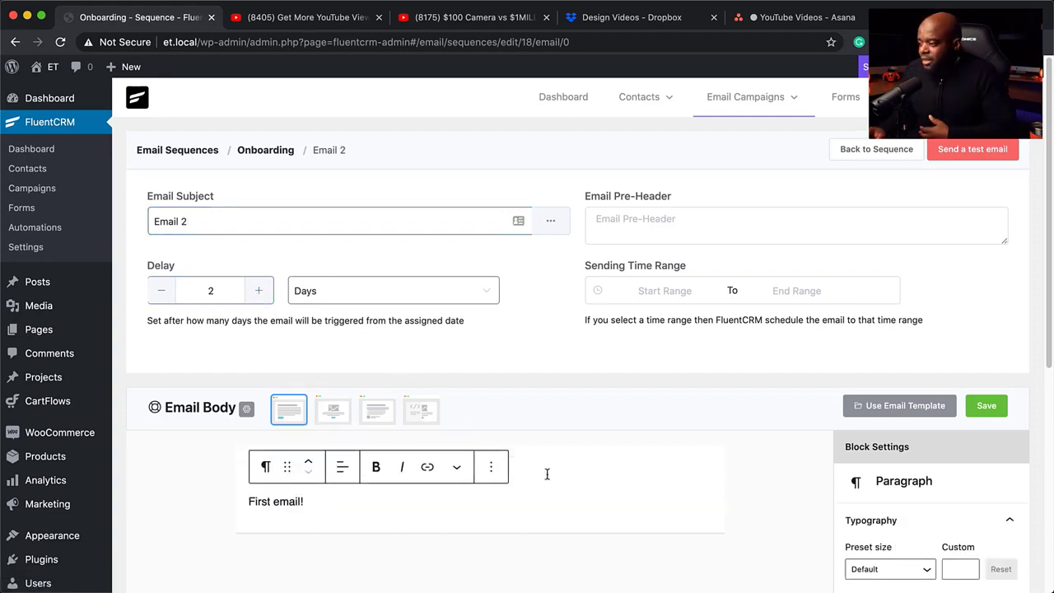
pyautogui.click(552, 475)
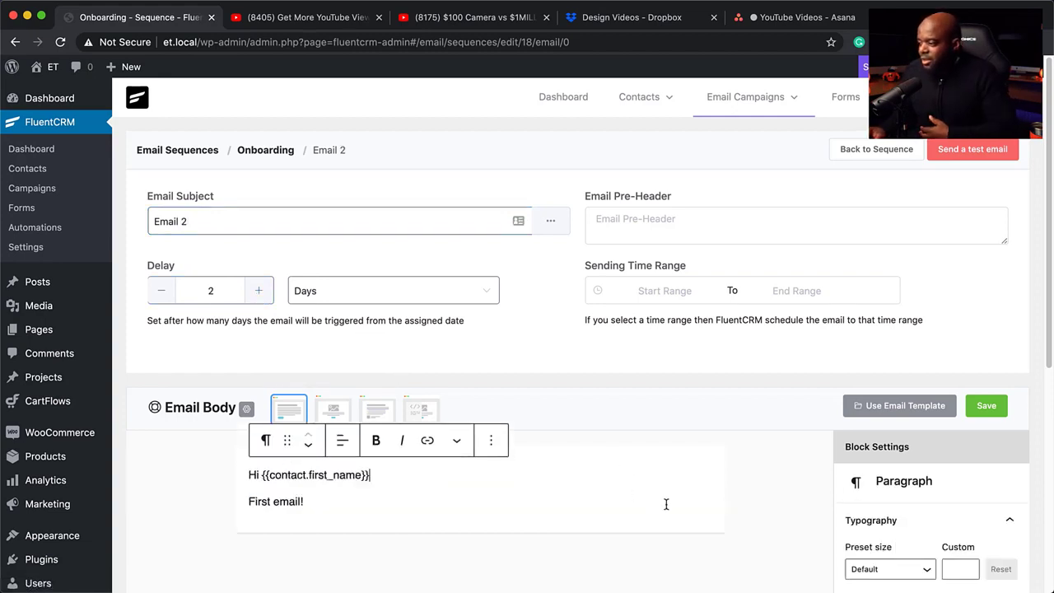
pyautogui.scroll(-1, 628, 478)
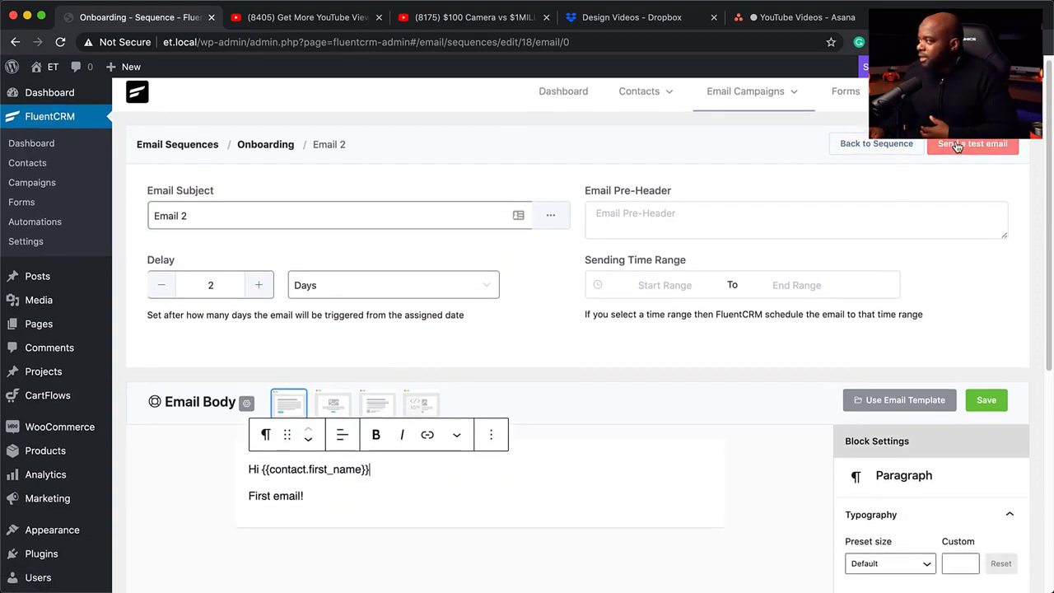
pyautogui.scroll(-3, 911, 380)
pyautogui.click(986, 304)
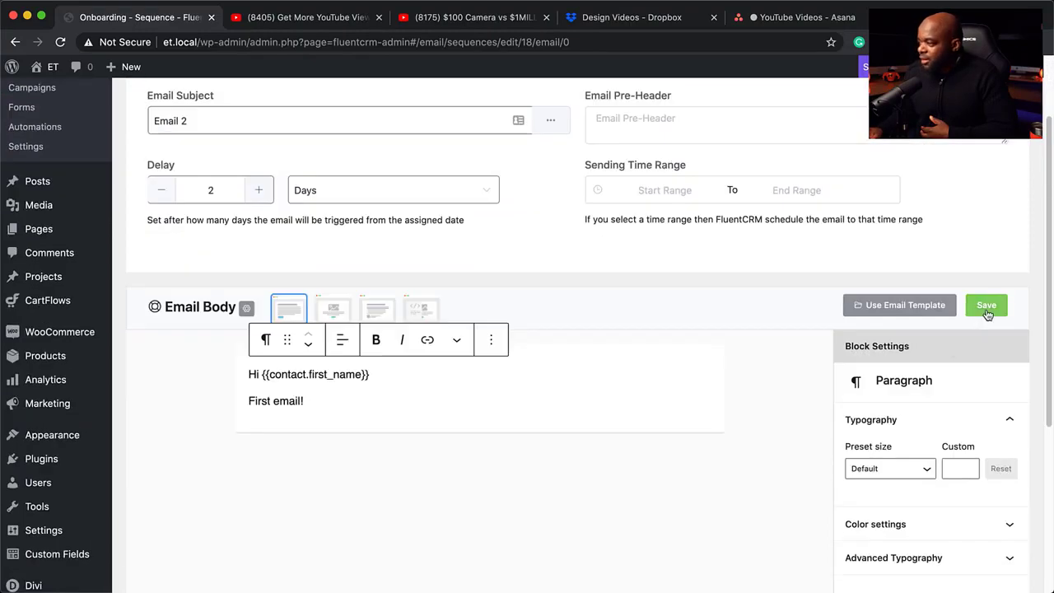
pyautogui.click(876, 149)
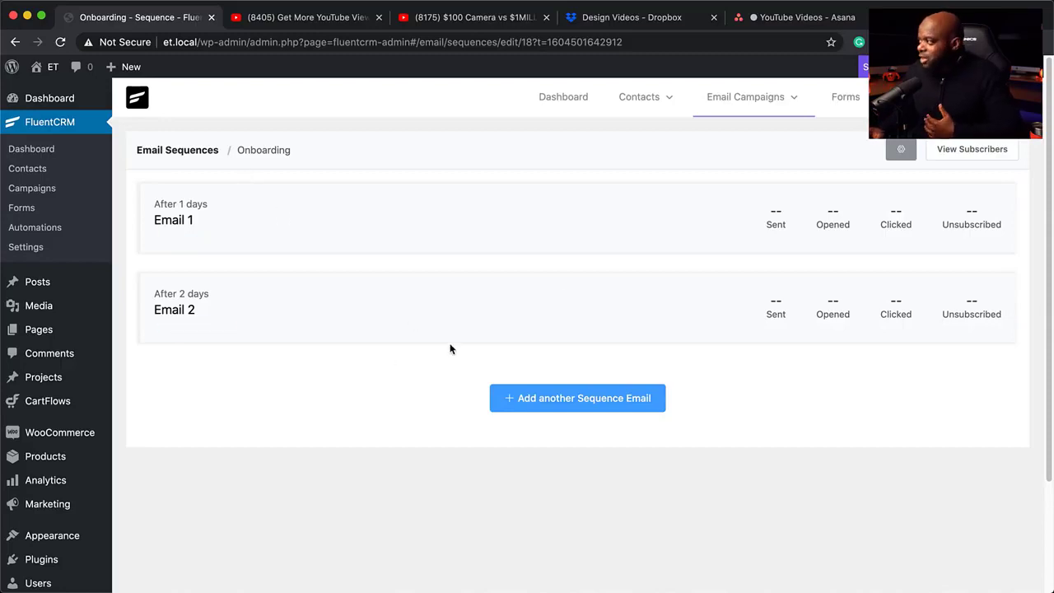
# Step: Go to Email Templates and start creating a new email template
pyautogui.moveTo(739, 102)
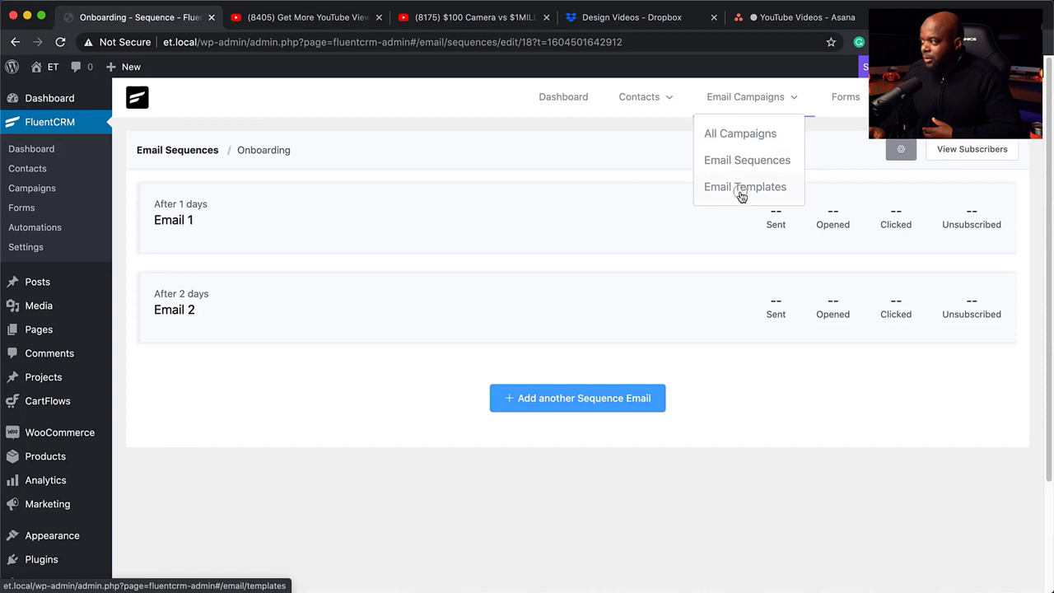
pyautogui.click(741, 189)
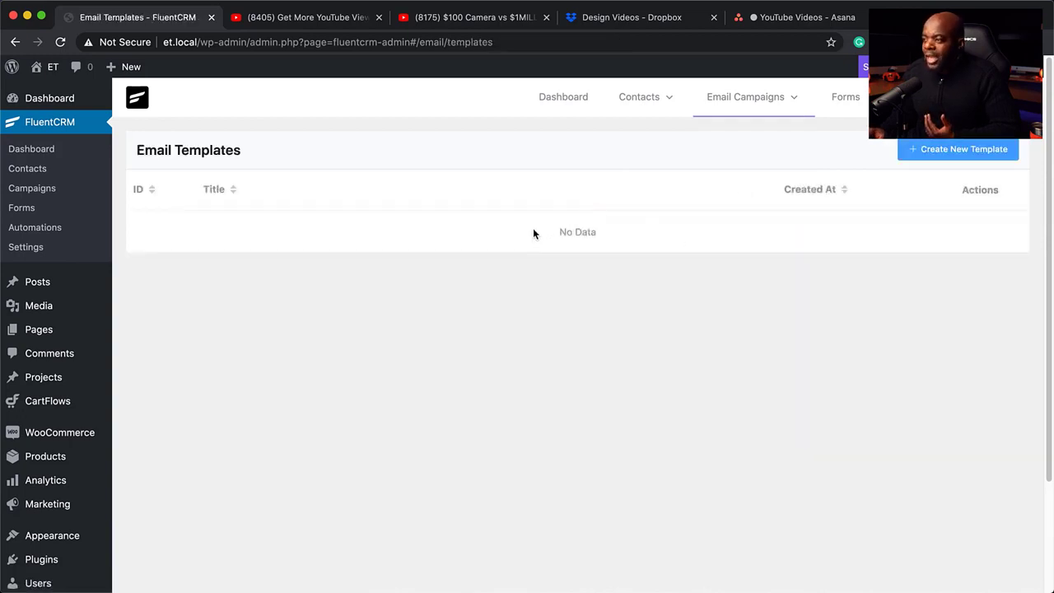
pyautogui.click(963, 157)
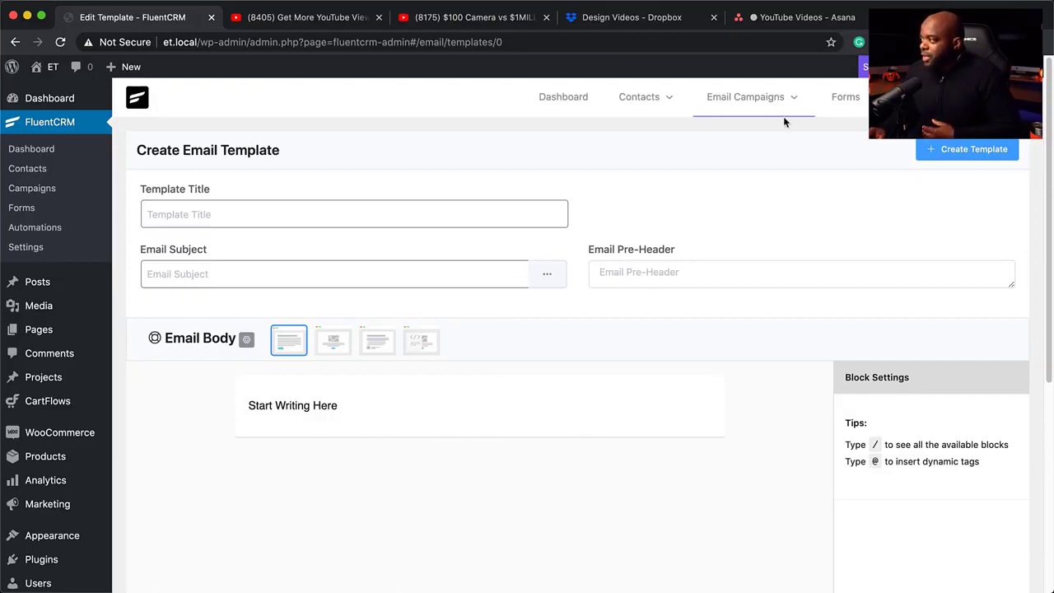
# Step: Look at the Forms page, and open the list of automation funnels
pyautogui.click(850, 99)
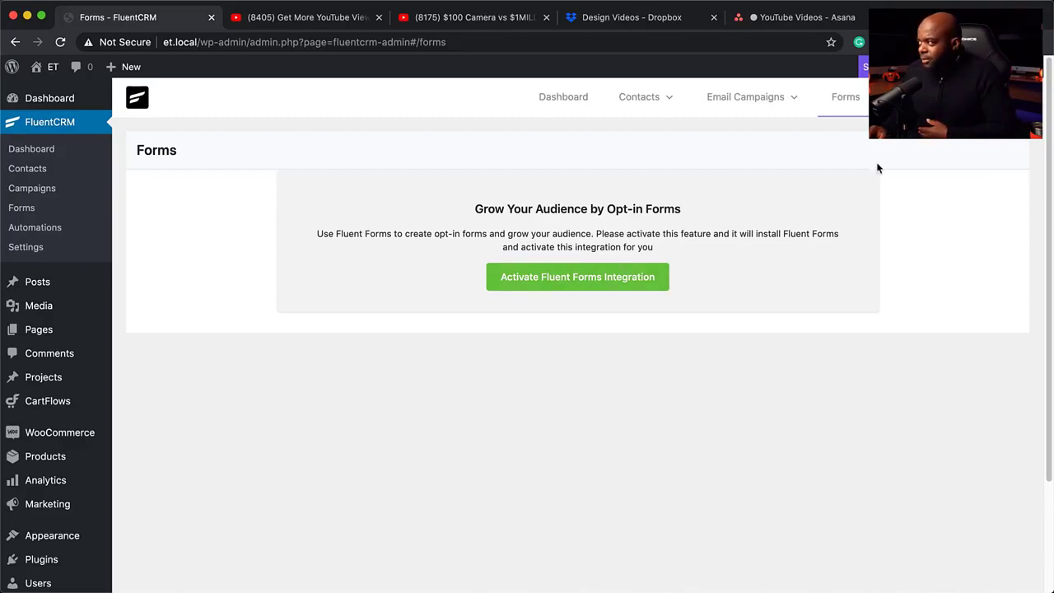
pyautogui.click(930, 97)
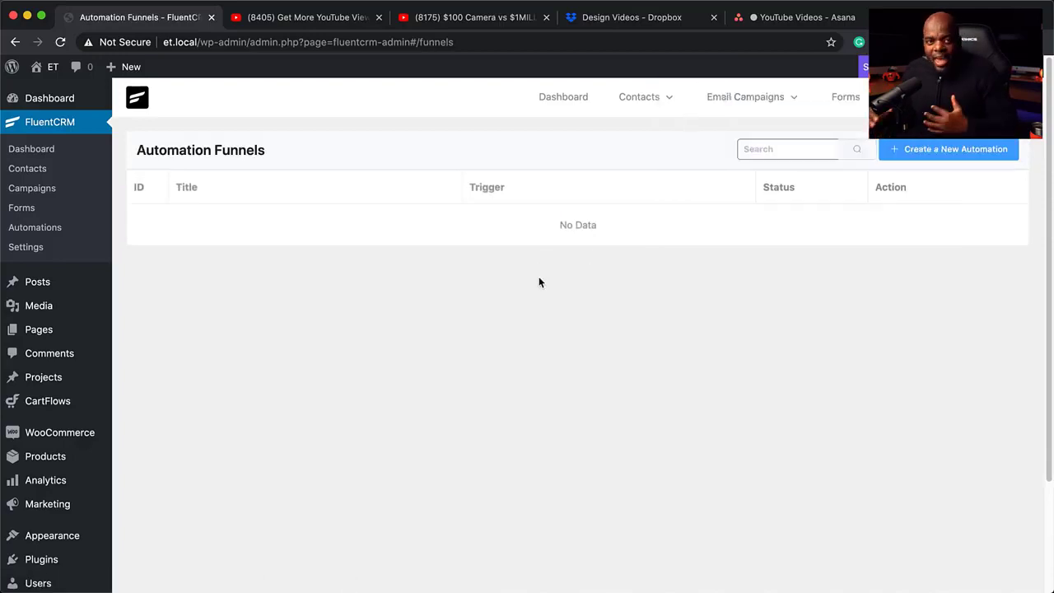
# Step: Create an automation funnel labelled "Test" with the WordPress trigger New User Sign Up, and save its default settings
pyautogui.click(907, 156)
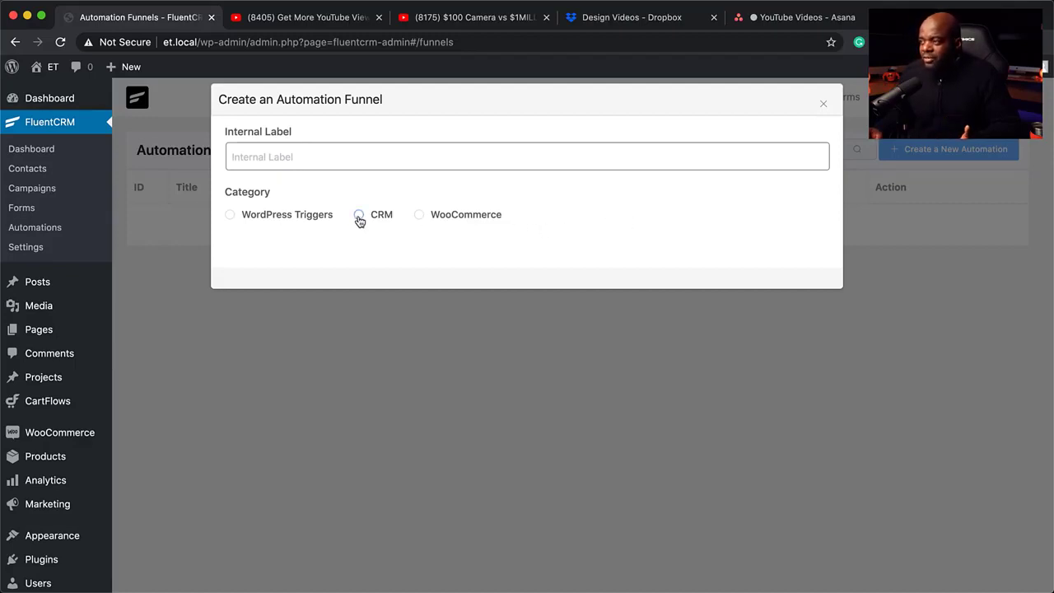
pyautogui.click(302, 154)
pyautogui.write('Test')
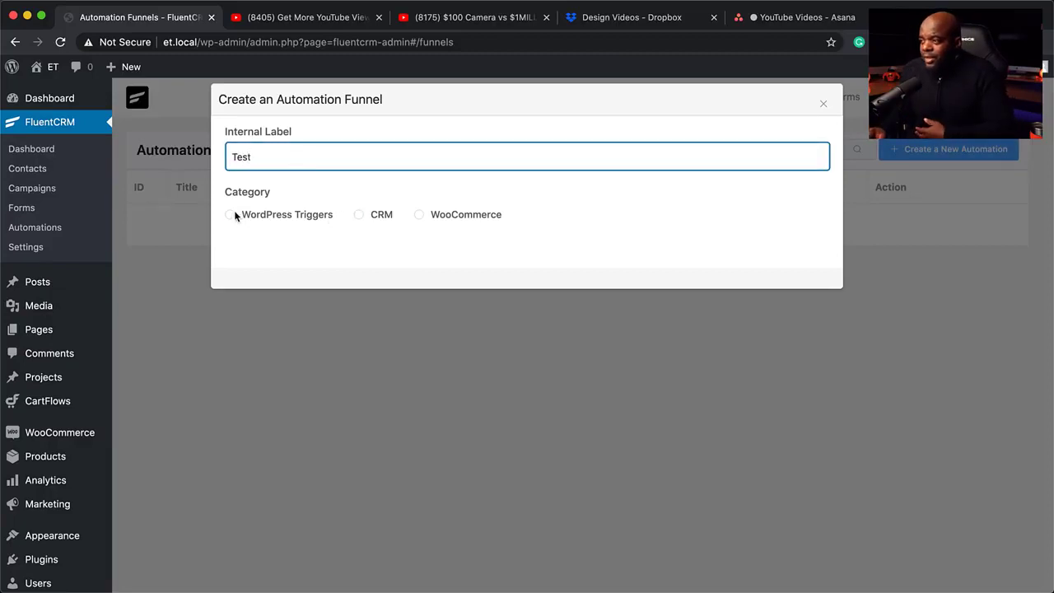
pyautogui.click(232, 215)
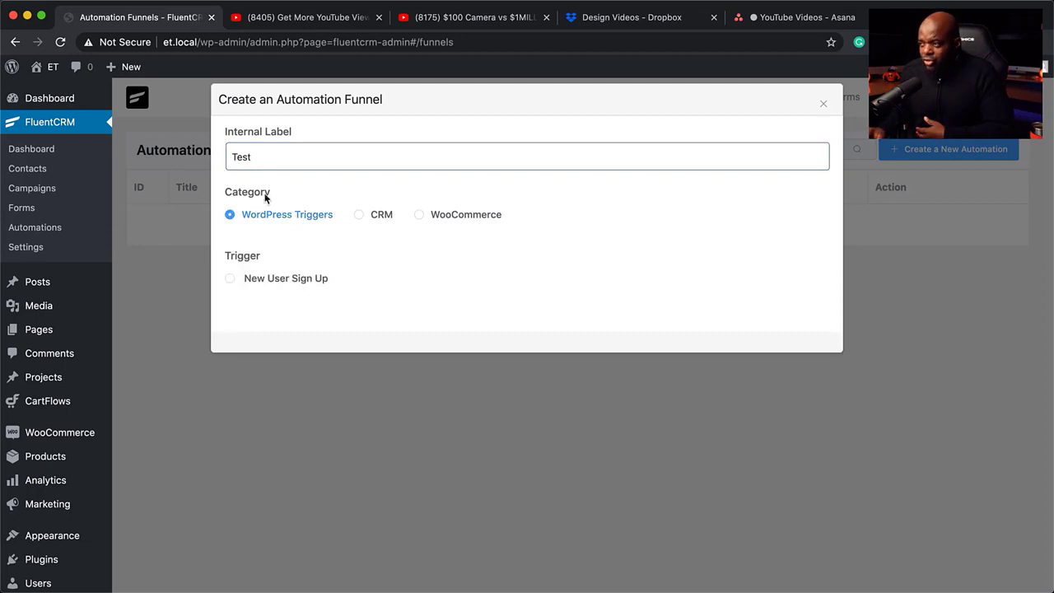
pyautogui.click(229, 281)
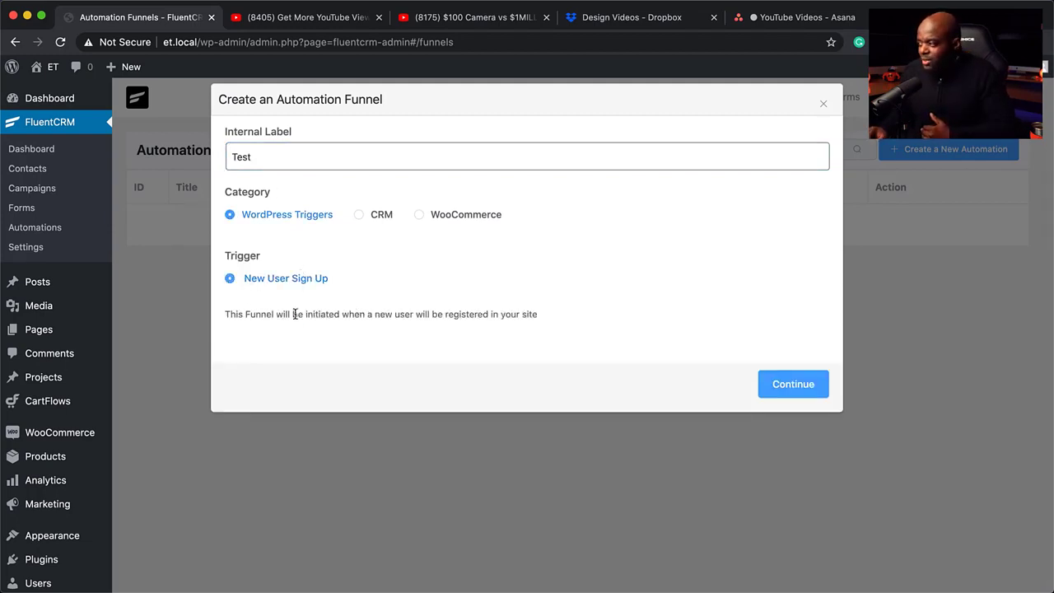
pyautogui.click(794, 385)
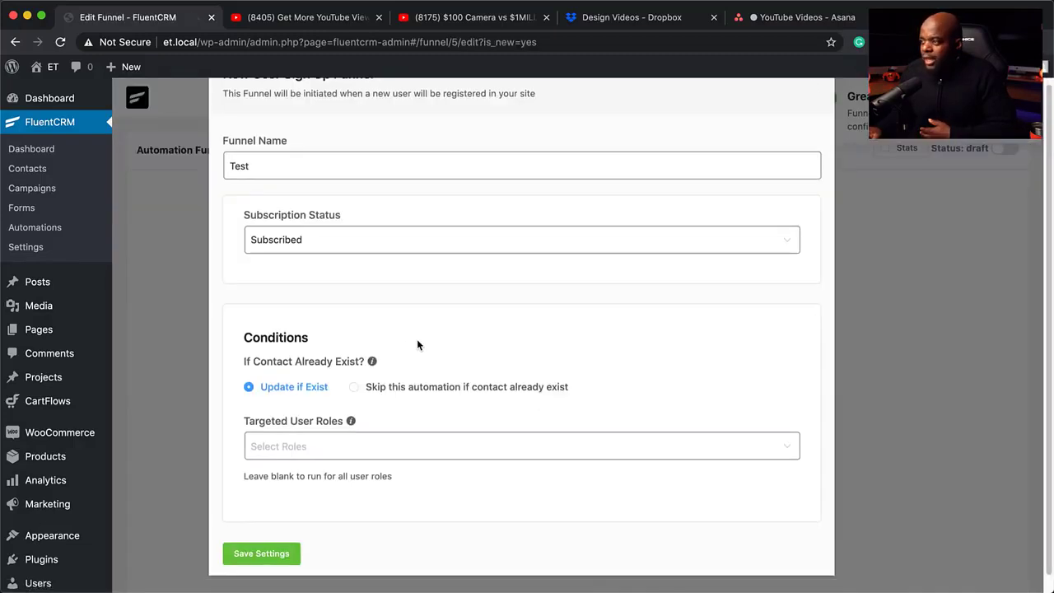
pyautogui.scroll(-1, 365, 235)
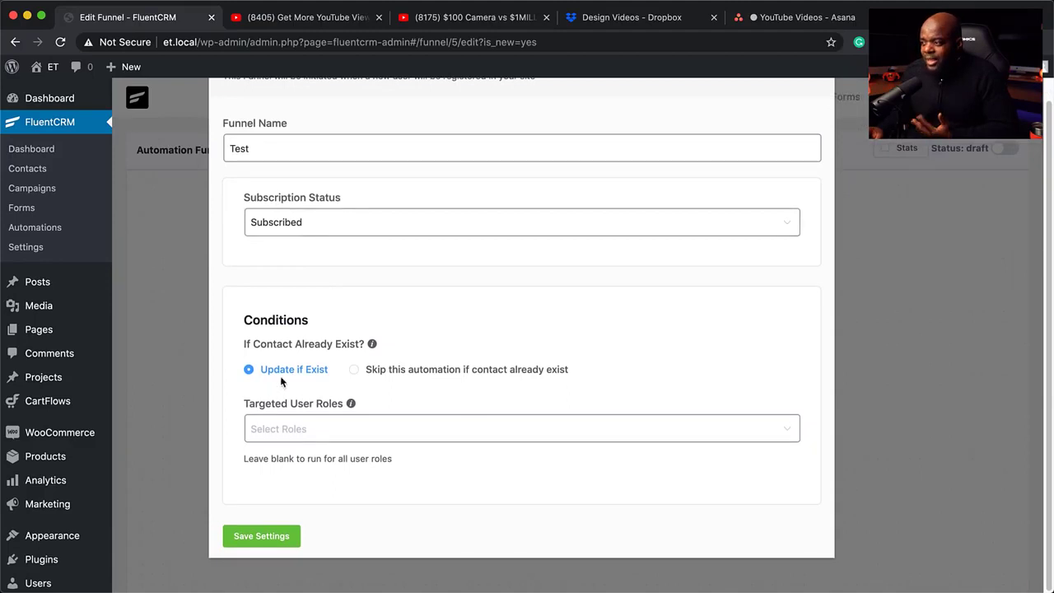
pyautogui.click(272, 539)
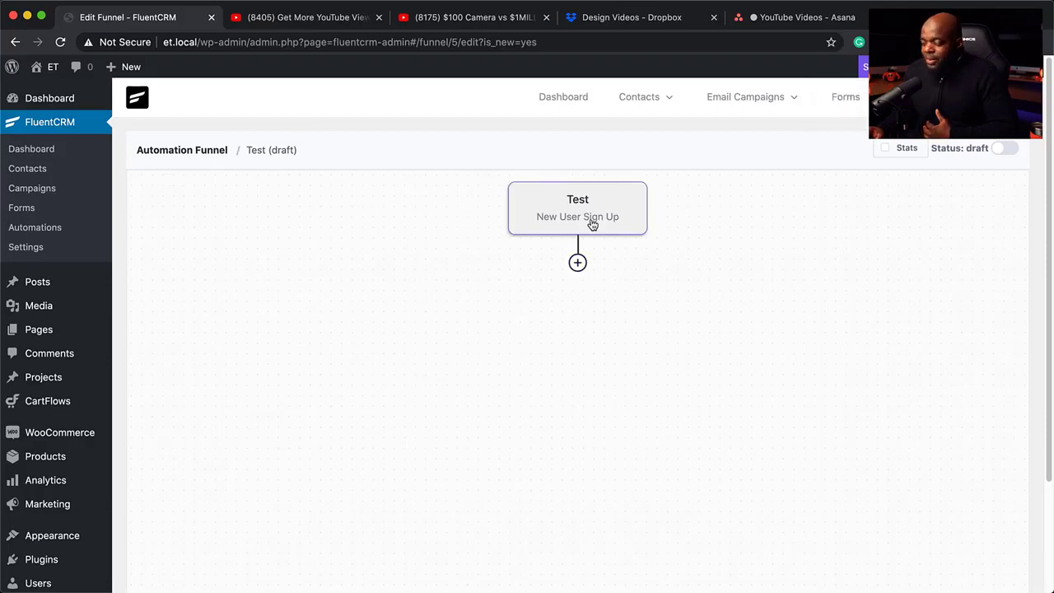
# Step: Add an Apply Tag action with the "subscriber" tag below the New User Sign Up trigger and save it
pyautogui.click(578, 262)
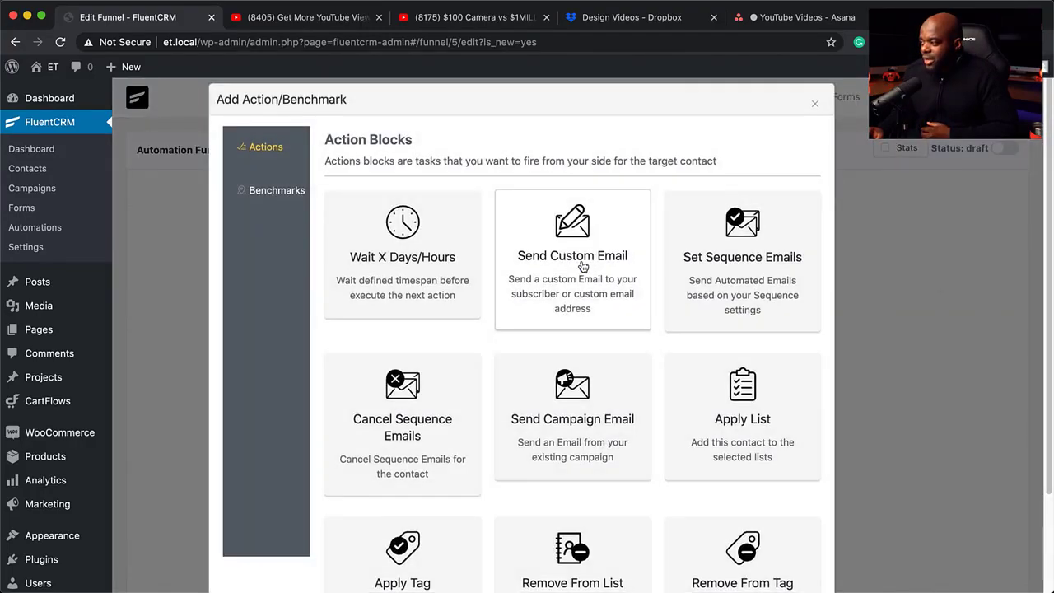
pyautogui.scroll(-2, 488, 430)
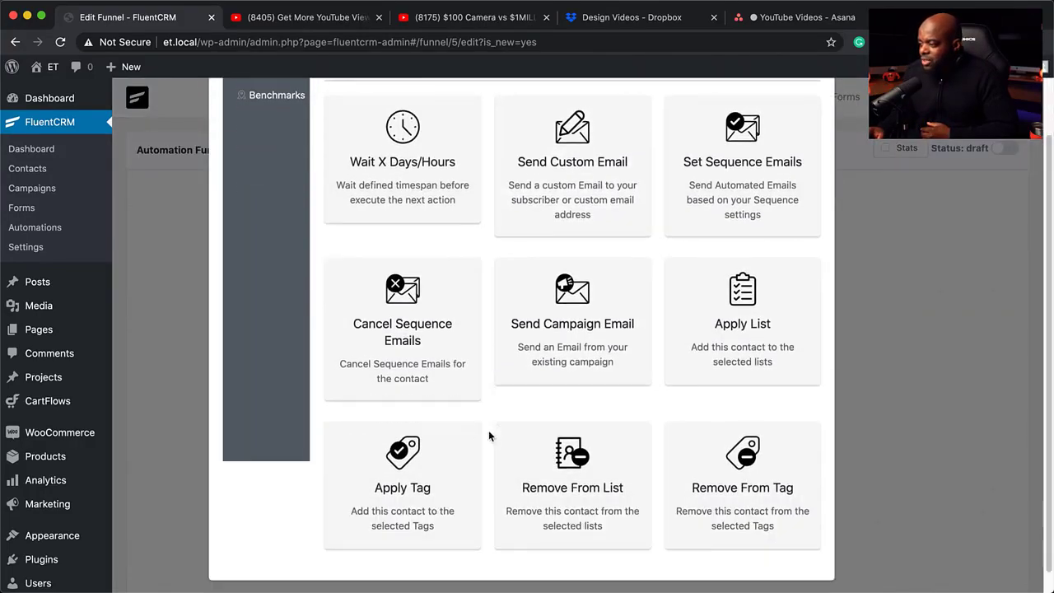
pyautogui.click(427, 471)
pyautogui.click(353, 267)
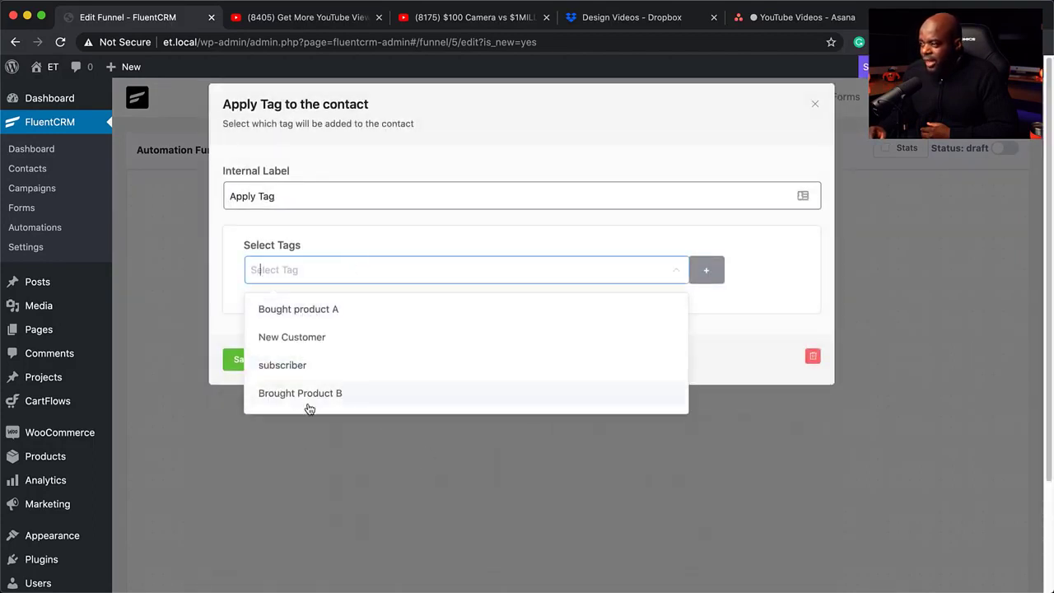
pyautogui.click(783, 298)
pyautogui.click(709, 274)
pyautogui.click(586, 270)
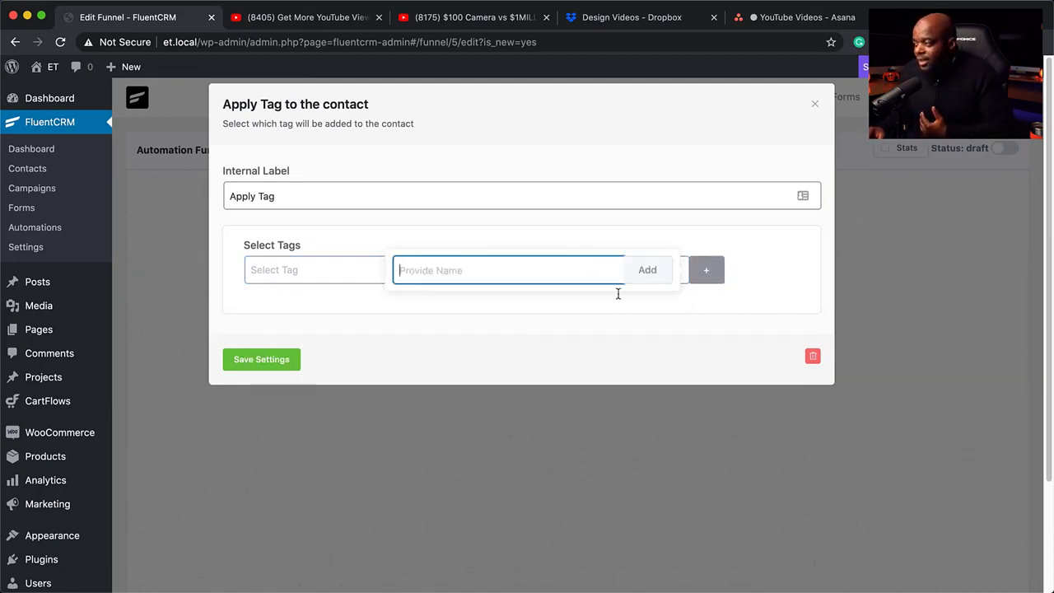
pyautogui.click(340, 282)
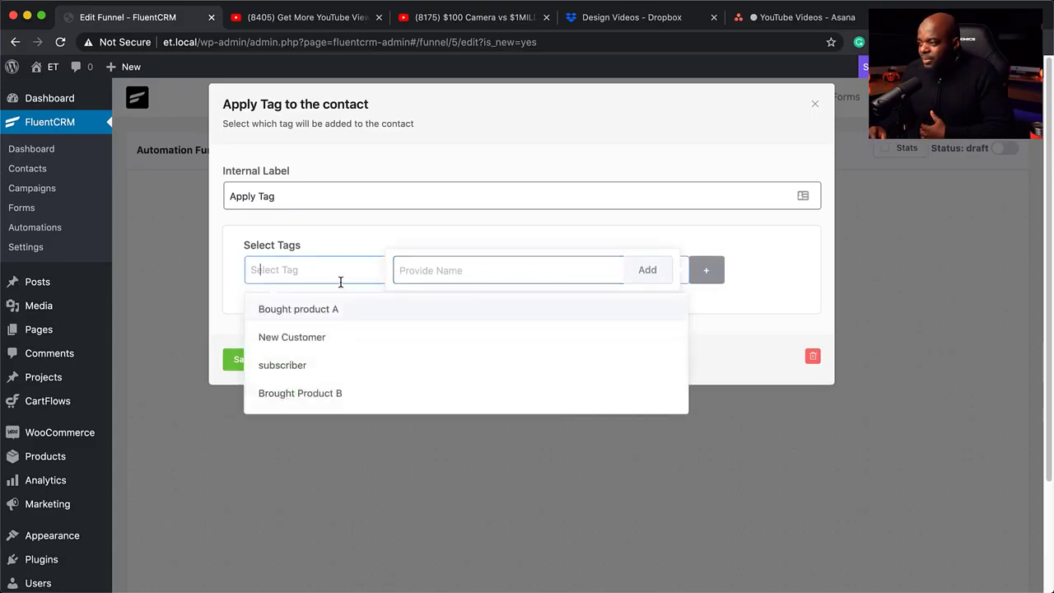
pyautogui.click(317, 369)
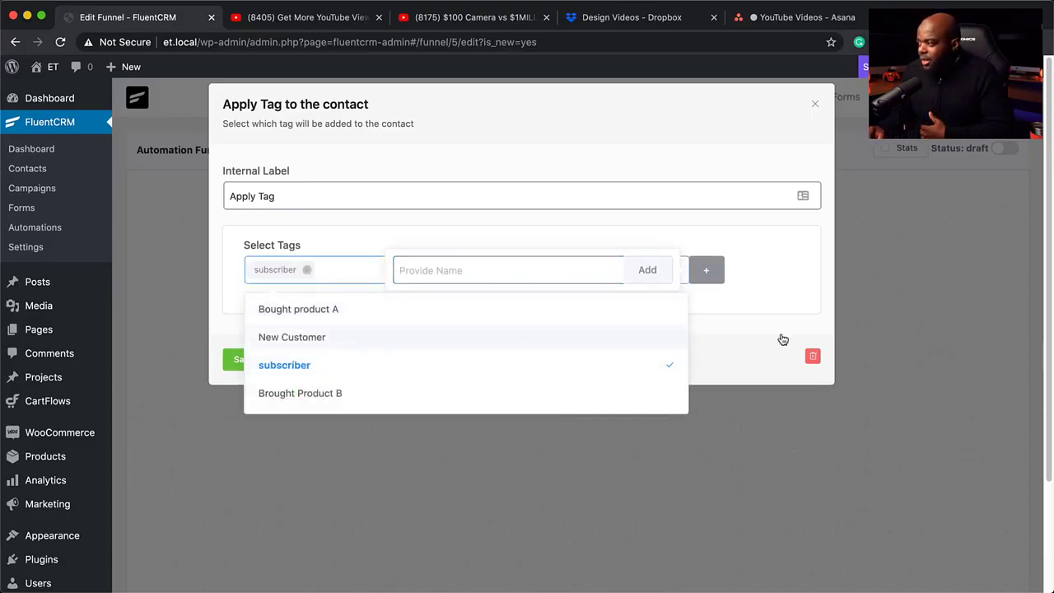
pyautogui.click(782, 339)
pyautogui.click(271, 360)
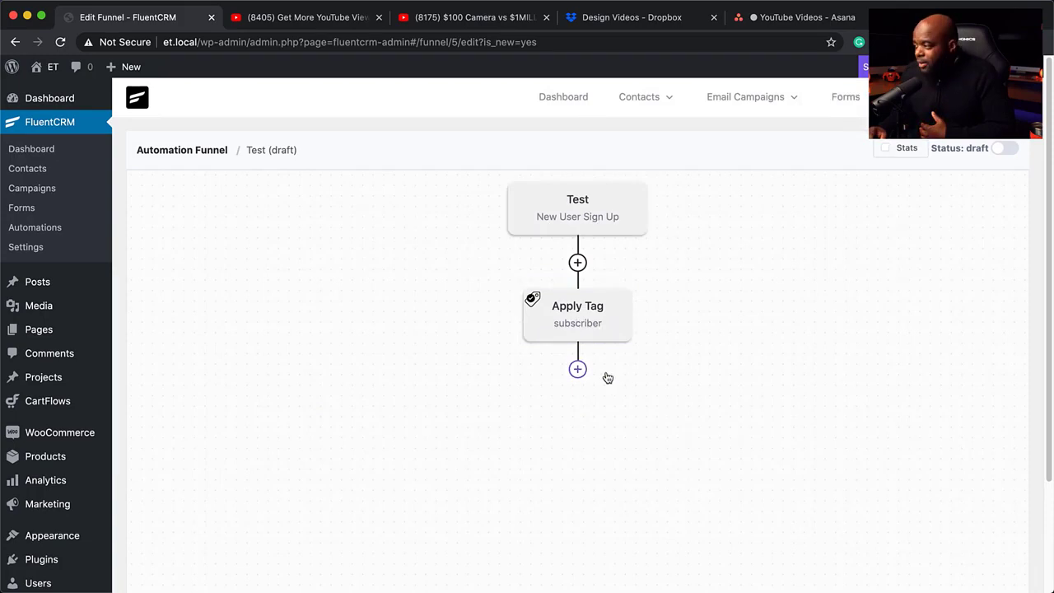
# Step: Add a Set Sequence Emails action after Apply Tag, assign the "Onboarding" sequence and save it
pyautogui.click(578, 371)
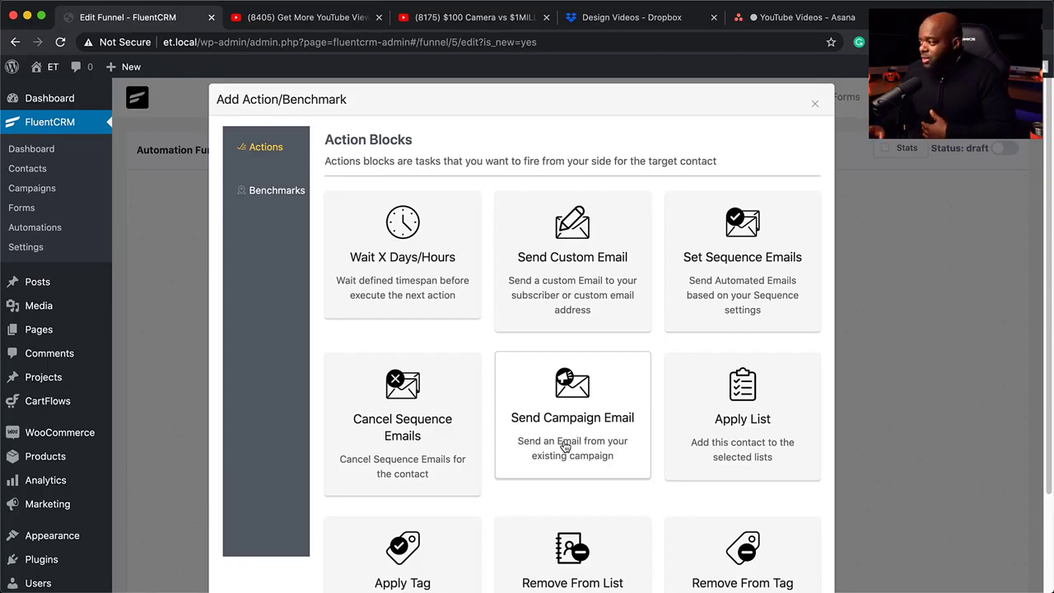
pyautogui.click(763, 219)
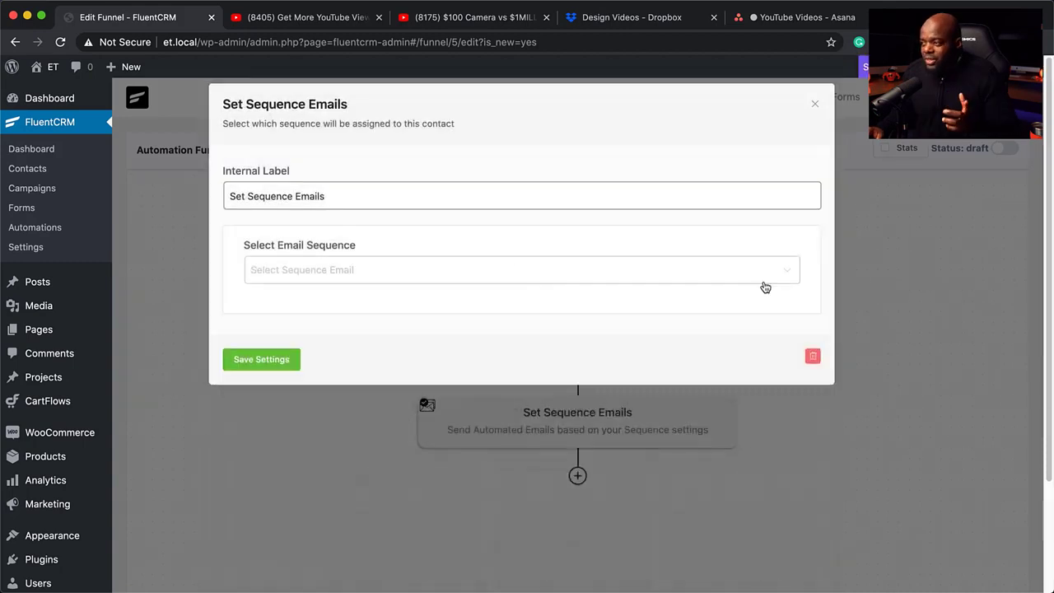
pyautogui.click(461, 272)
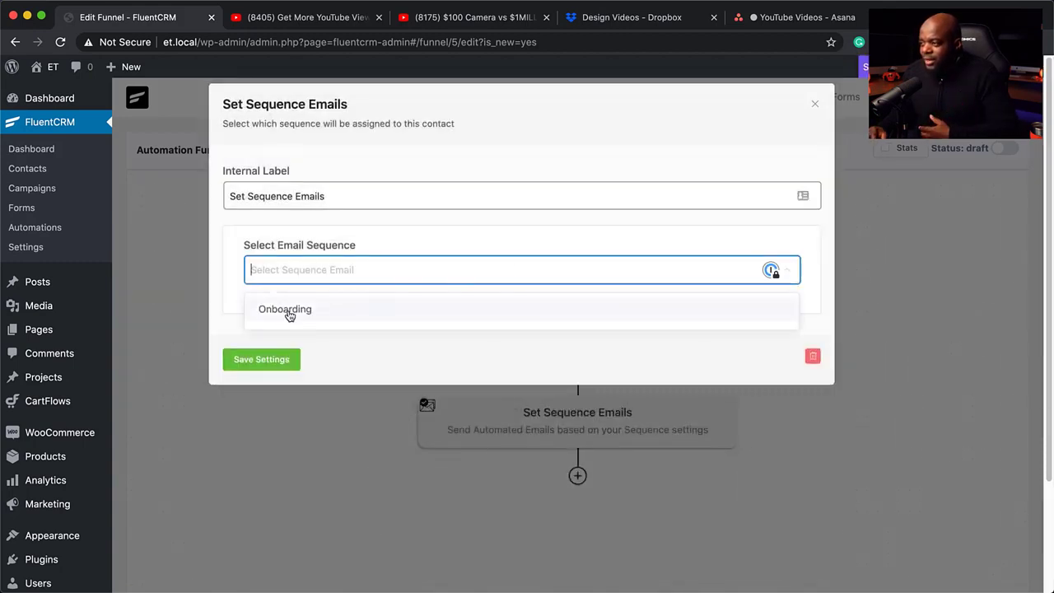
pyautogui.click(318, 313)
pyautogui.click(265, 362)
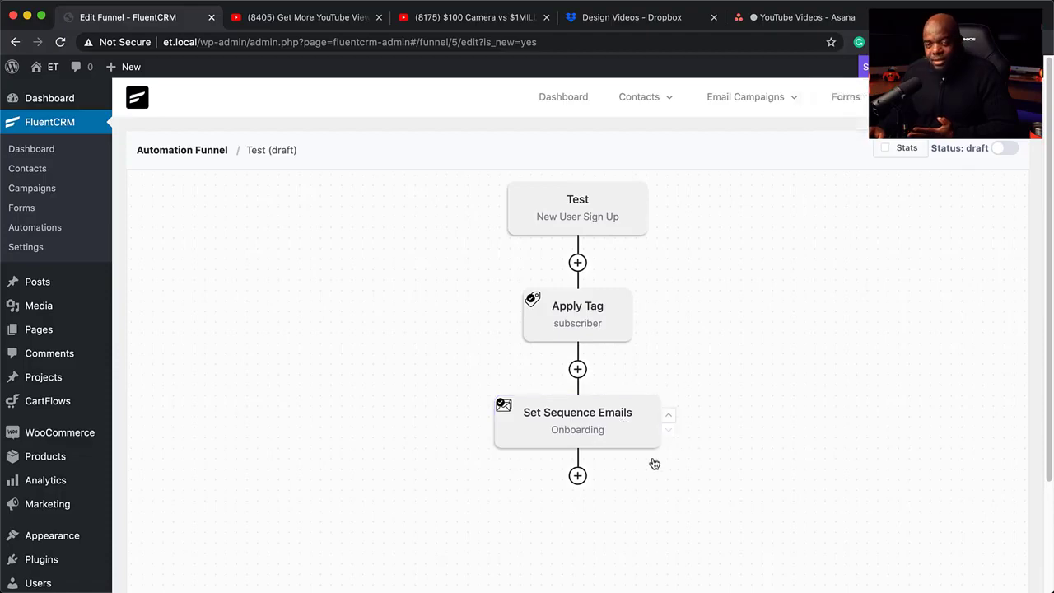
# Step: Add a Send Custom Email action after the sequence action with the subject "40% offer" and save it
pyautogui.click(578, 476)
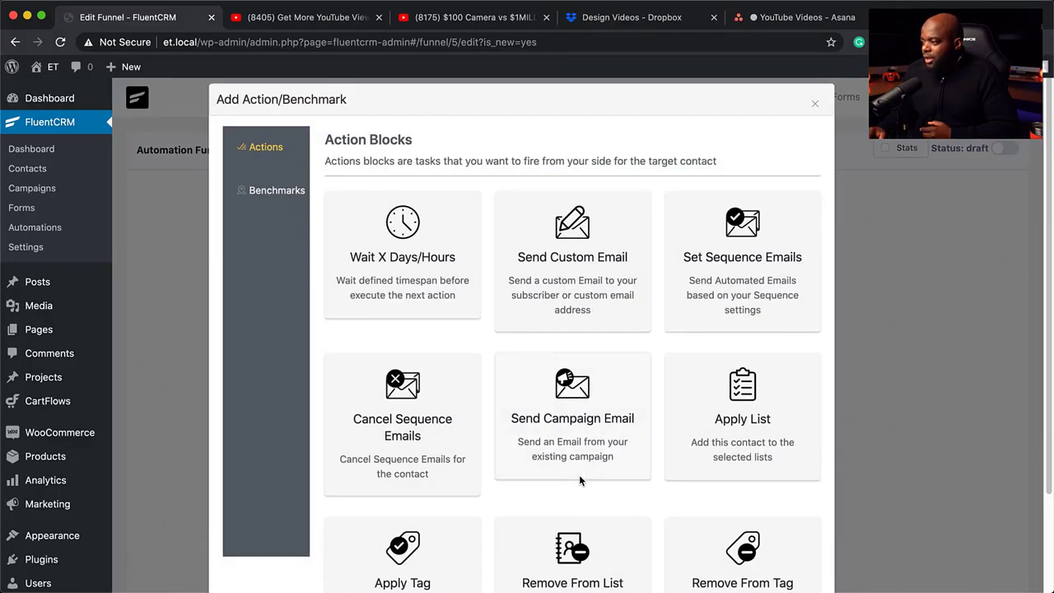
pyautogui.scroll(-3, 580, 480)
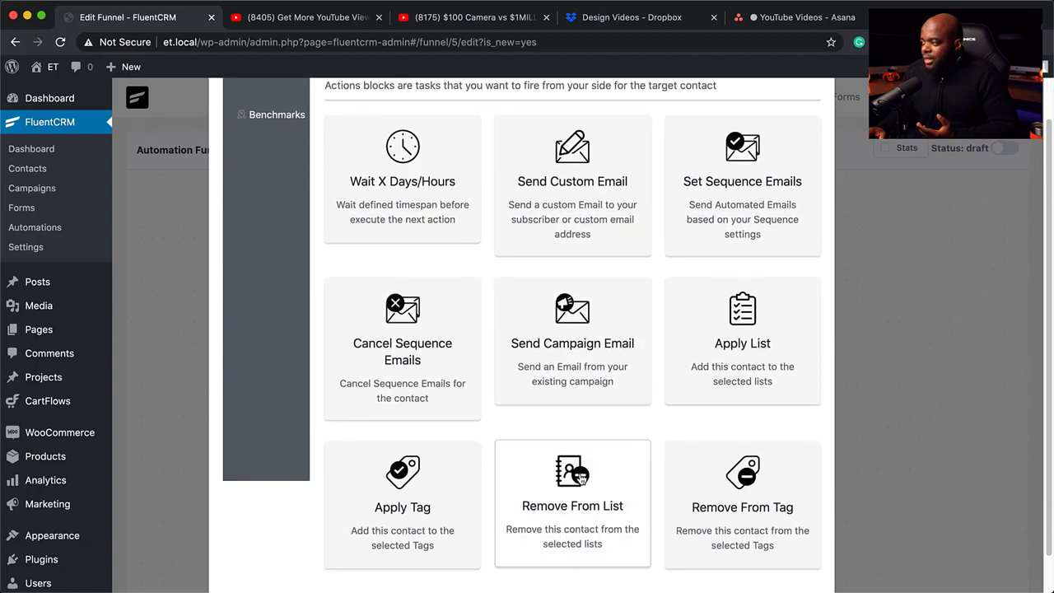
pyautogui.scroll(2, 583, 471)
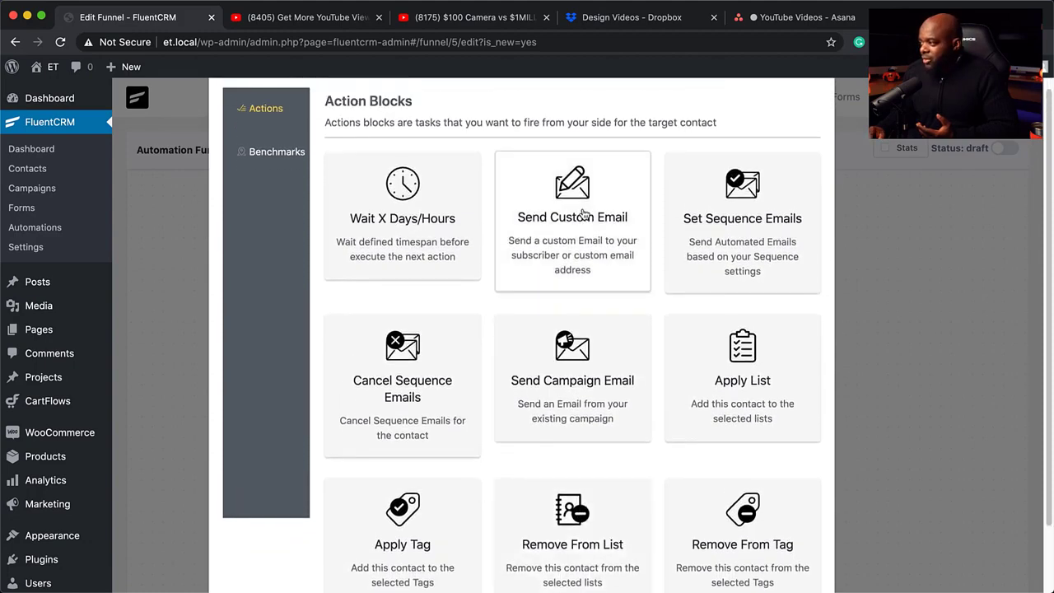
pyautogui.click(578, 227)
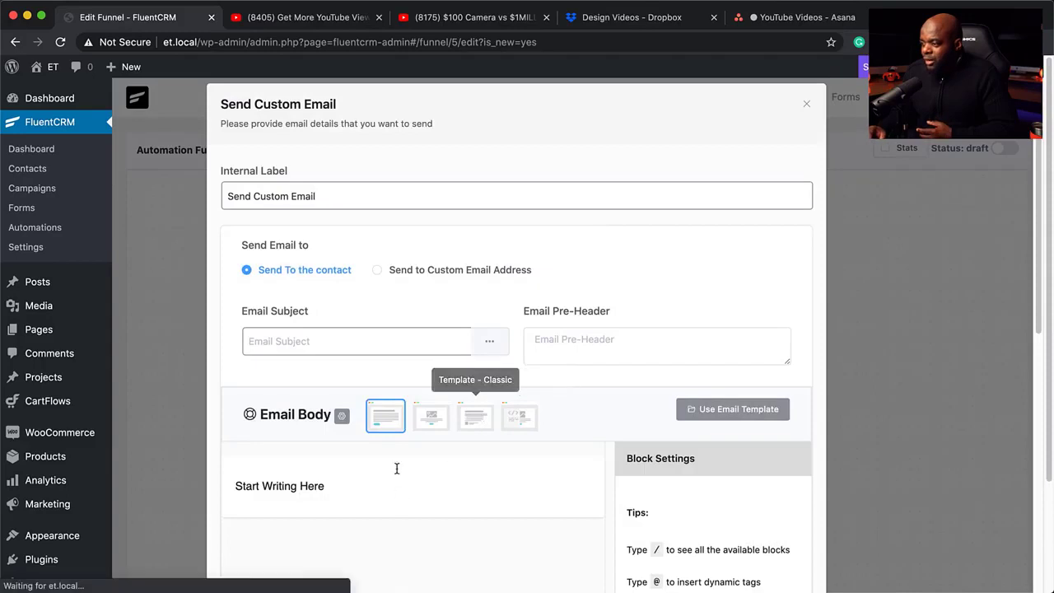
pyautogui.click(308, 343)
pyautogui.write('40% offer')
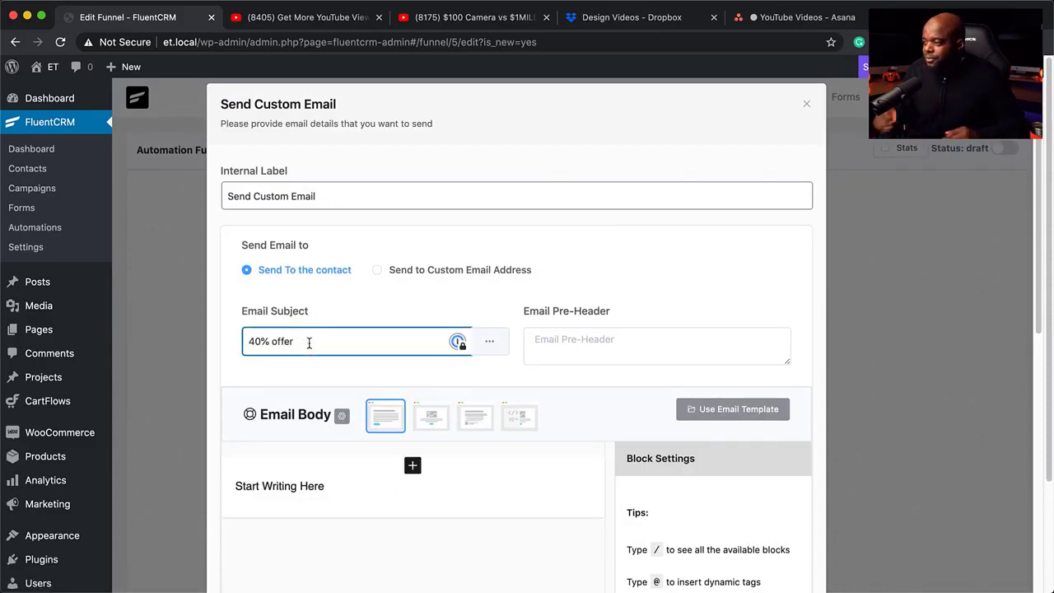
pyautogui.click(263, 486)
pyautogui.tripleClick(232, 486)
pyautogui.scroll(-10, 404, 528)
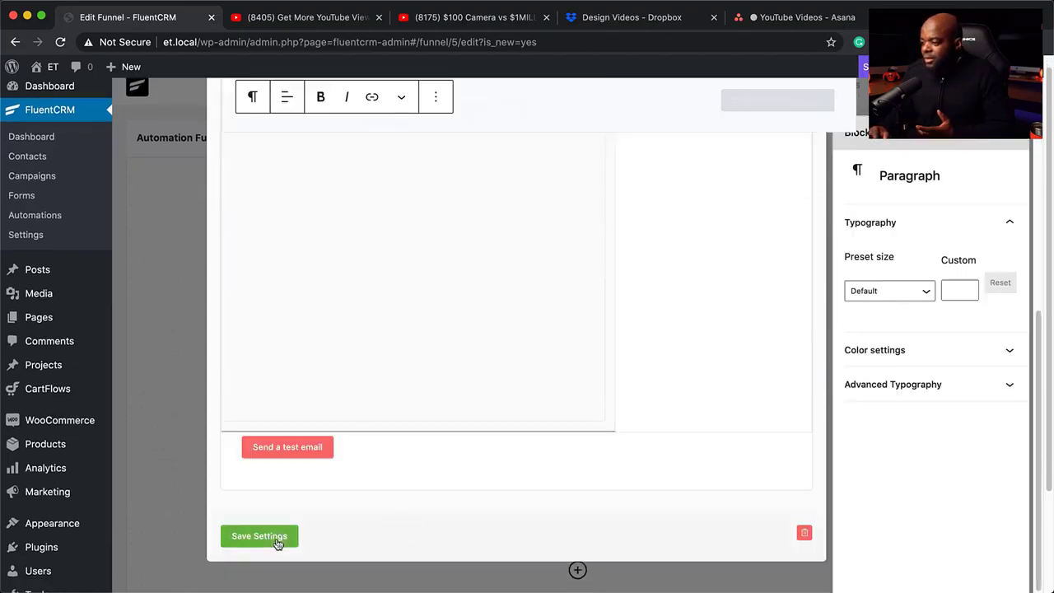
pyautogui.click(260, 536)
# Step: Add an Order Received in WooCommerce benchmark after the custom email, leaving target products and categories blank, and save it
pyautogui.scroll(-2, 780, 514)
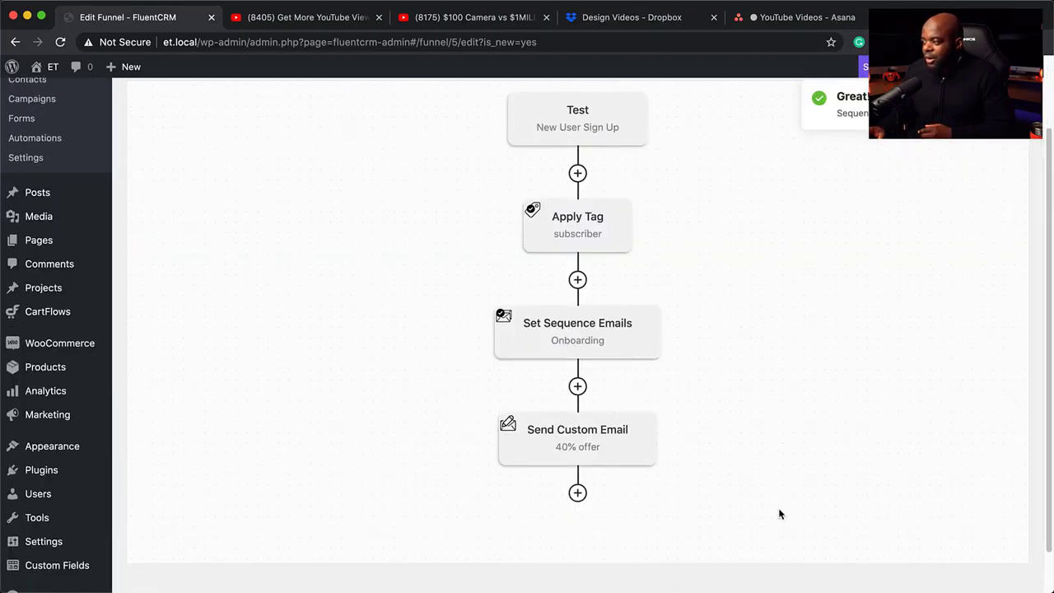
pyautogui.click(577, 493)
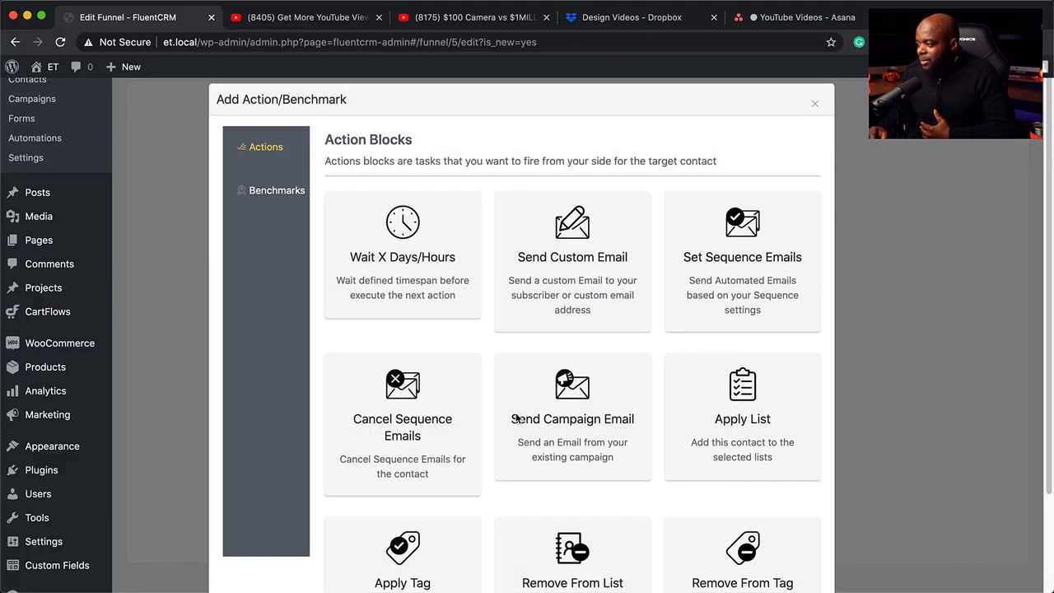
pyautogui.scroll(-2, 638, 422)
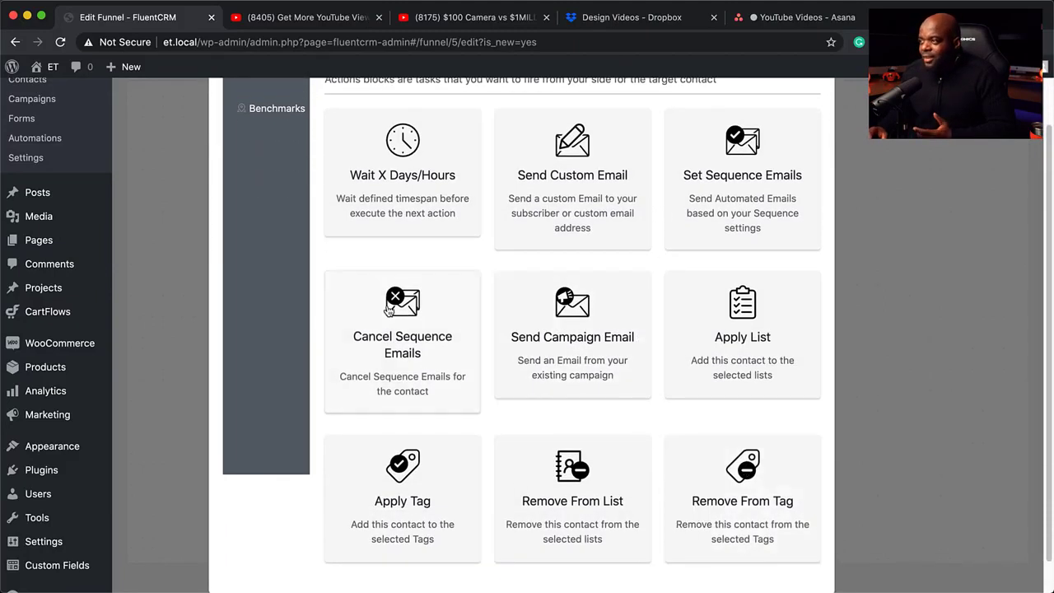
pyautogui.scroll(2, 378, 296)
pyautogui.click(290, 176)
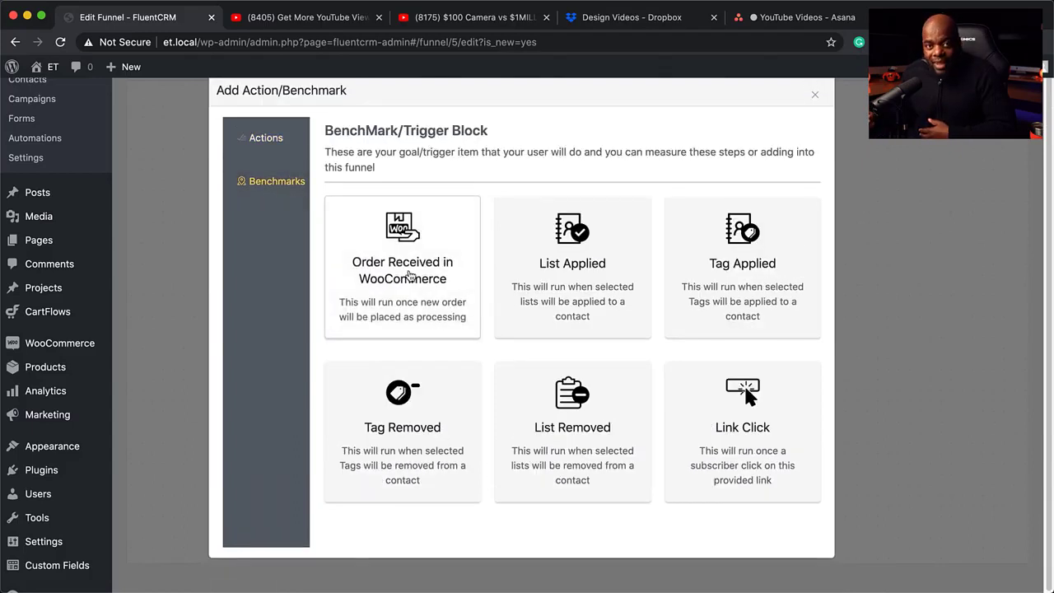
pyautogui.click(409, 276)
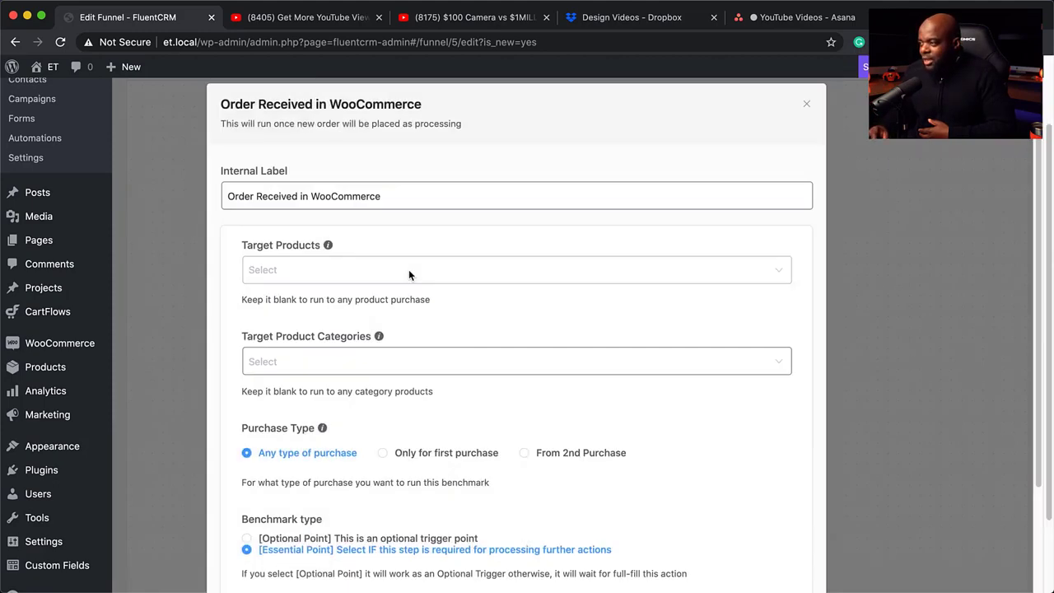
pyautogui.click(372, 270)
pyautogui.click(332, 364)
pyautogui.click(788, 433)
pyautogui.scroll(-3, 750, 445)
pyautogui.click(286, 540)
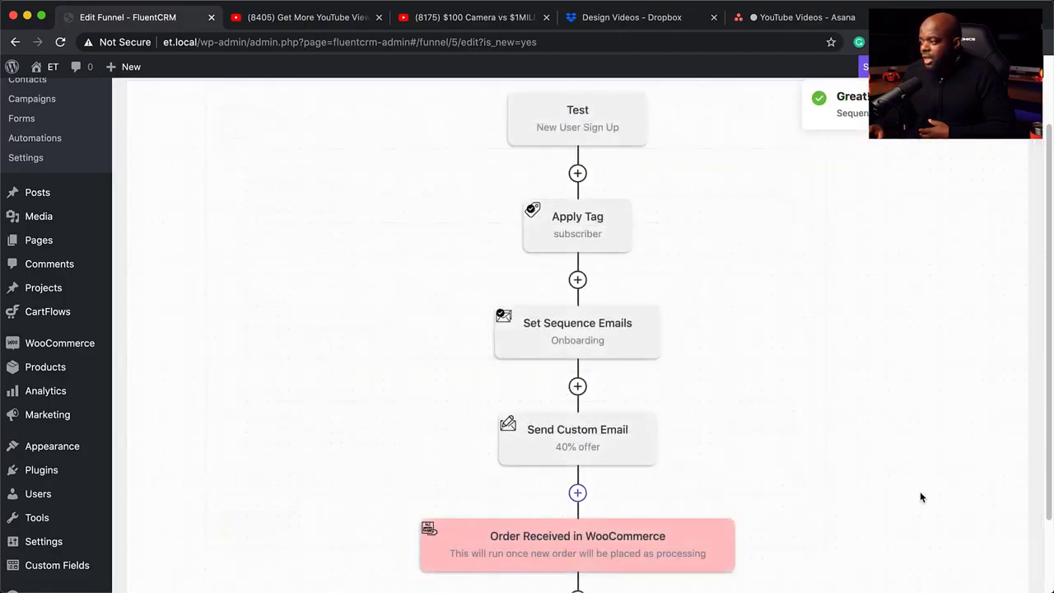
# Step: Add a Tag Removed benchmark for the "subscriber" tag below Order Received in WooCommerce and save it
pyautogui.scroll(-2, 926, 502)
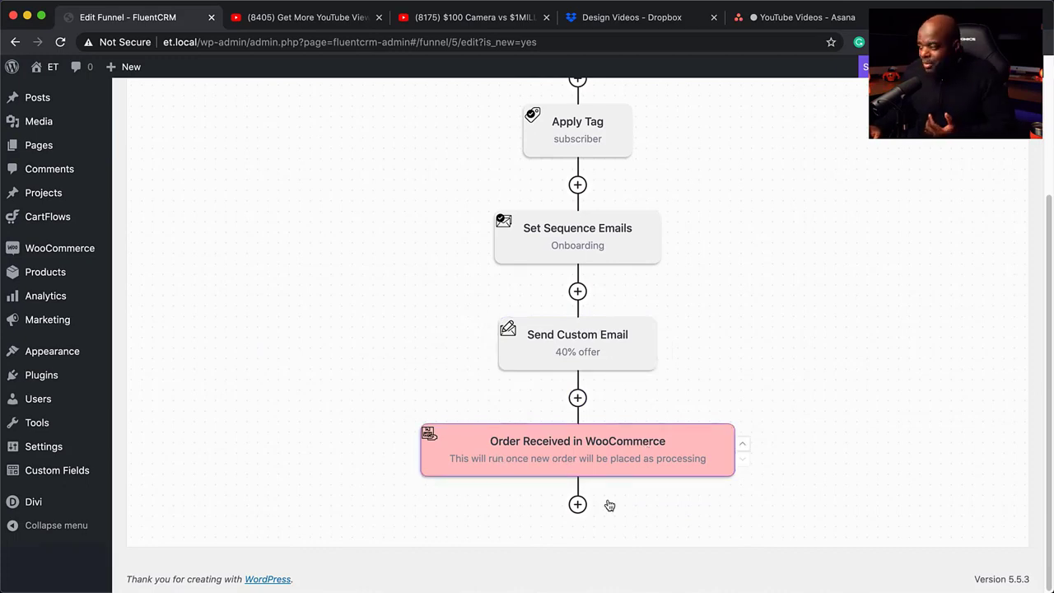
pyautogui.click(577, 506)
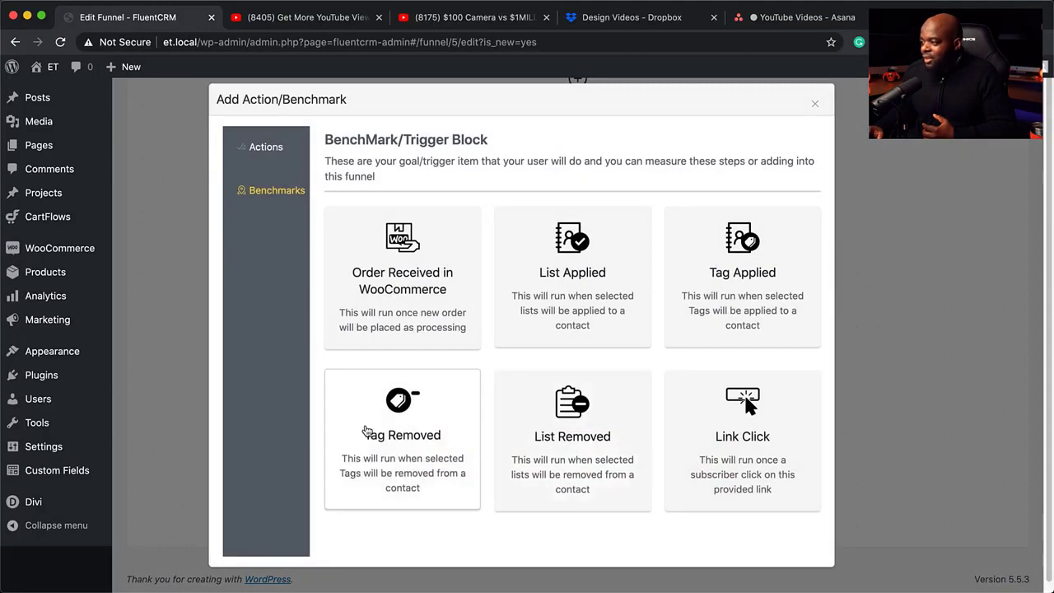
pyautogui.click(425, 435)
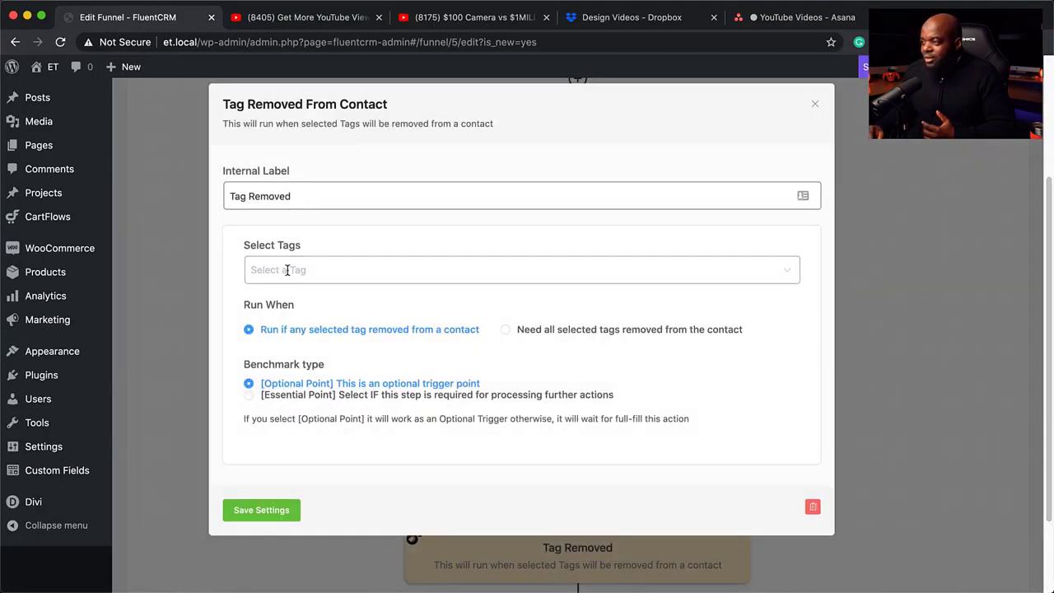
pyautogui.click(287, 270)
pyautogui.click(342, 369)
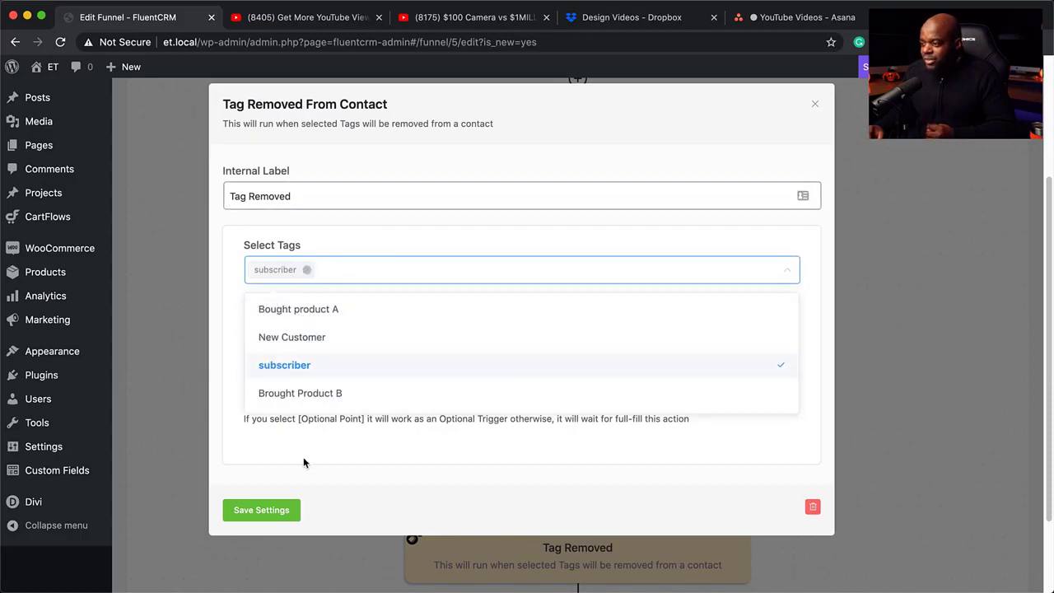
pyautogui.click(275, 510)
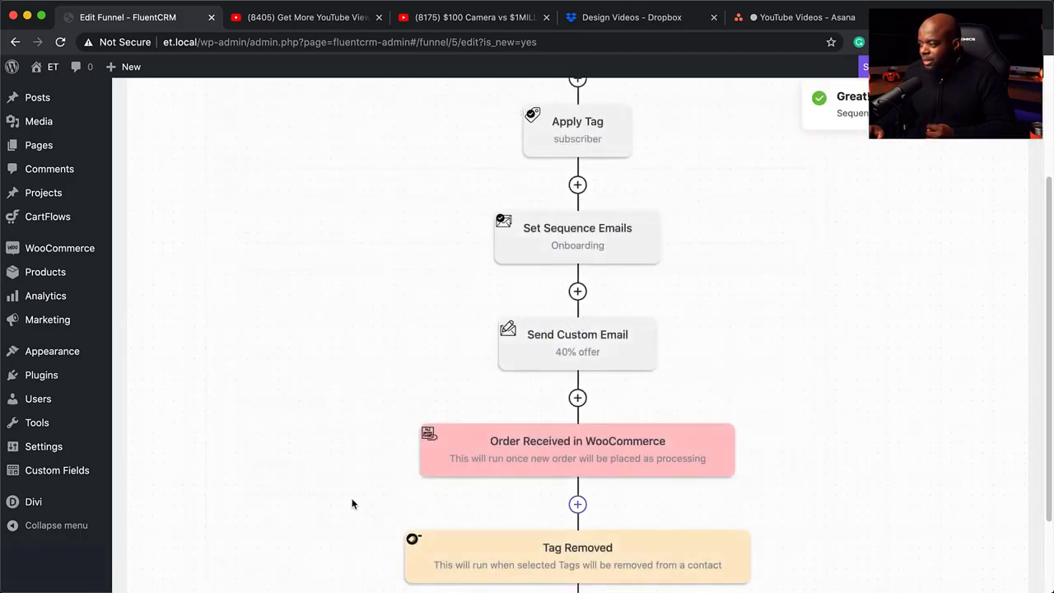
# Step: Delete the Tag Removed benchmark from the end of the funnel
pyautogui.scroll(-2, 350, 504)
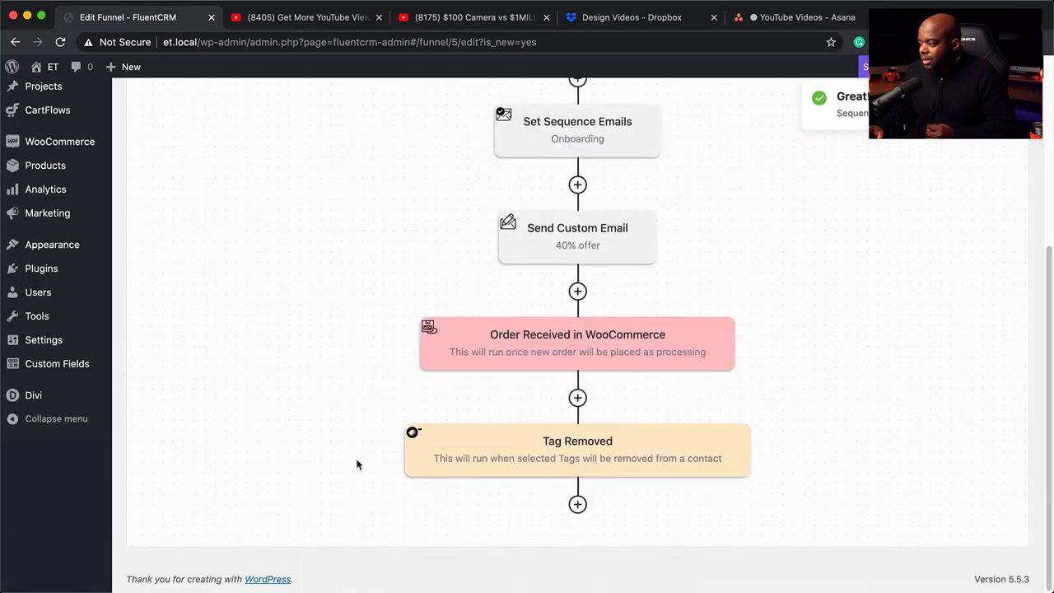
pyautogui.click(450, 445)
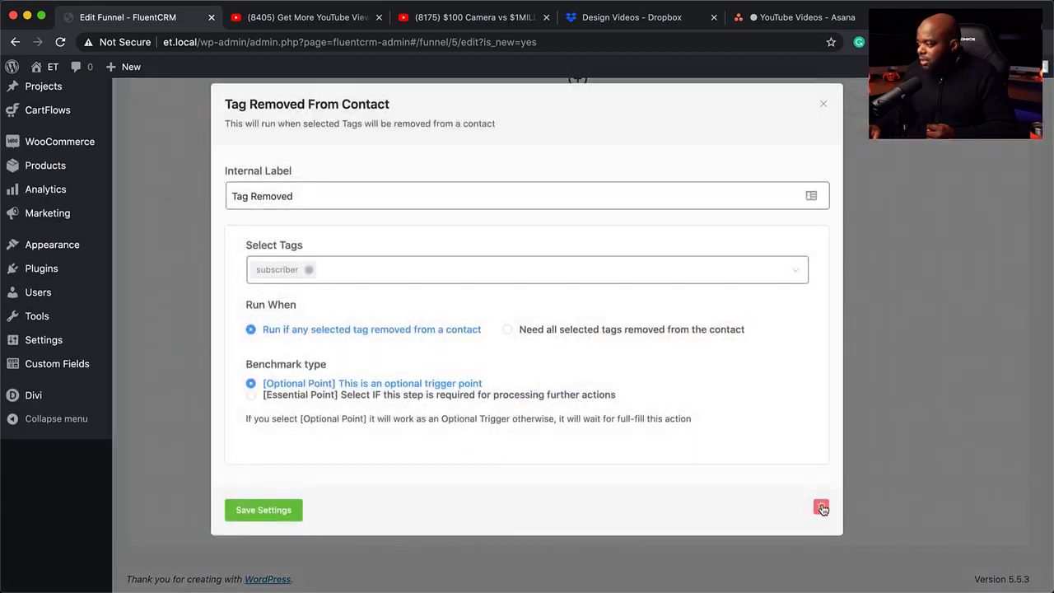
pyautogui.click(820, 506)
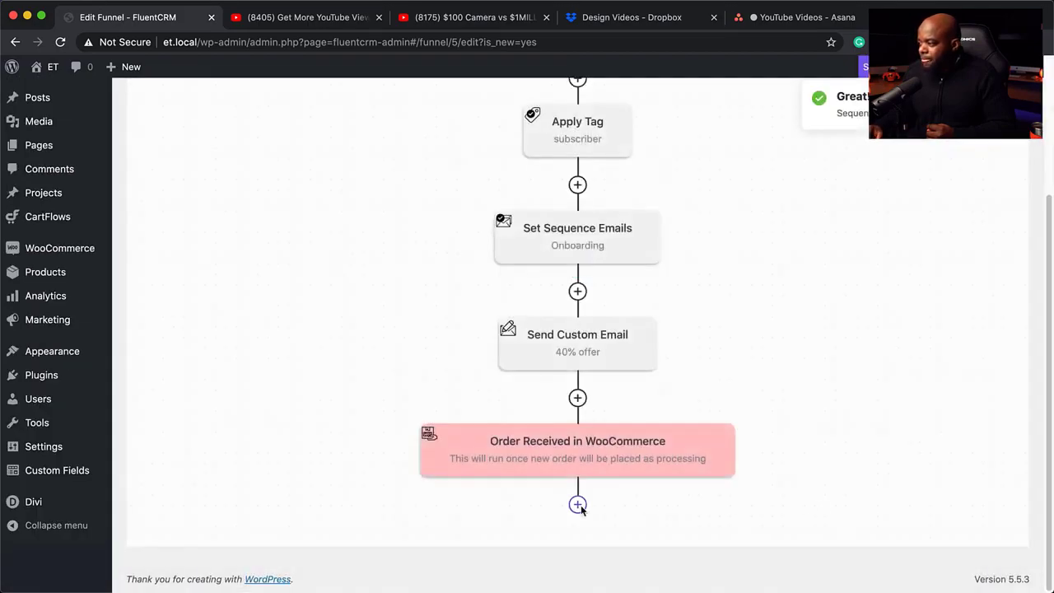
# Step: Add a Remove From Tag action for the "subscriber" tag below Order Received in WooCommerce and save it
pyautogui.click(579, 504)
pyautogui.click(275, 149)
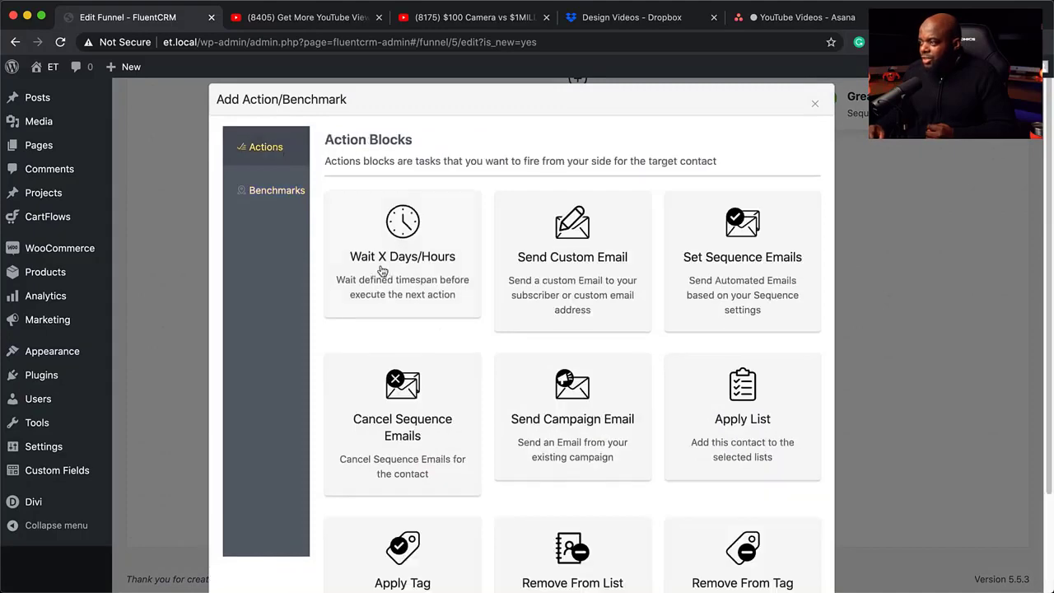
pyautogui.scroll(-3, 481, 424)
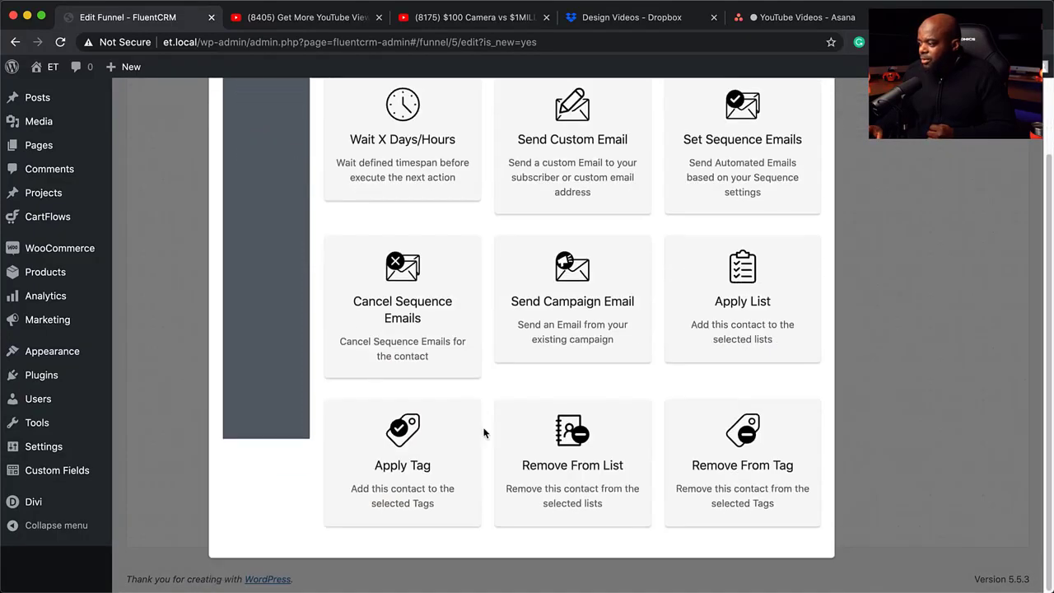
pyautogui.click(739, 451)
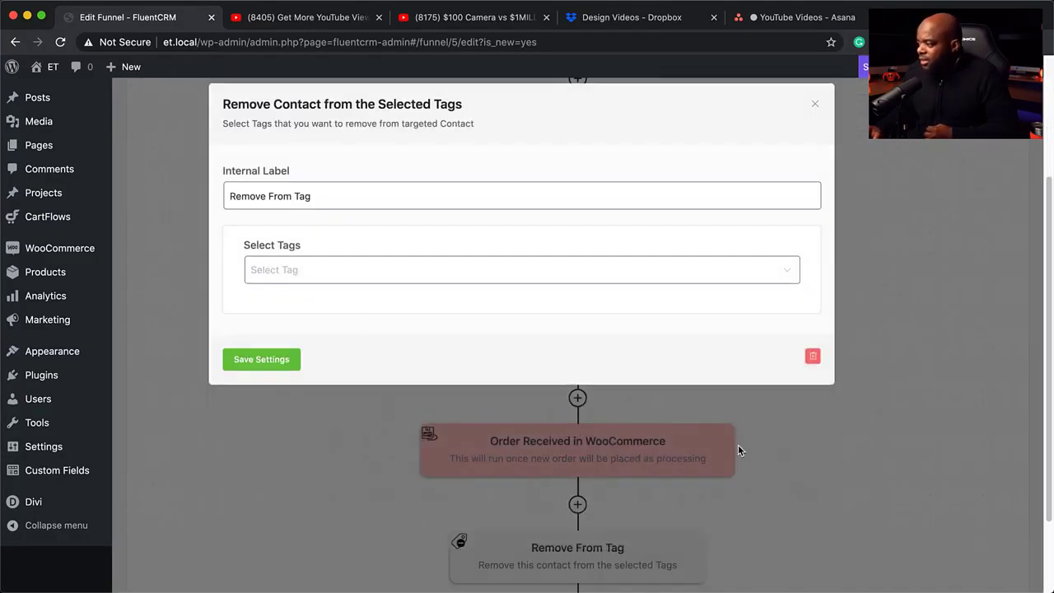
pyautogui.click(319, 270)
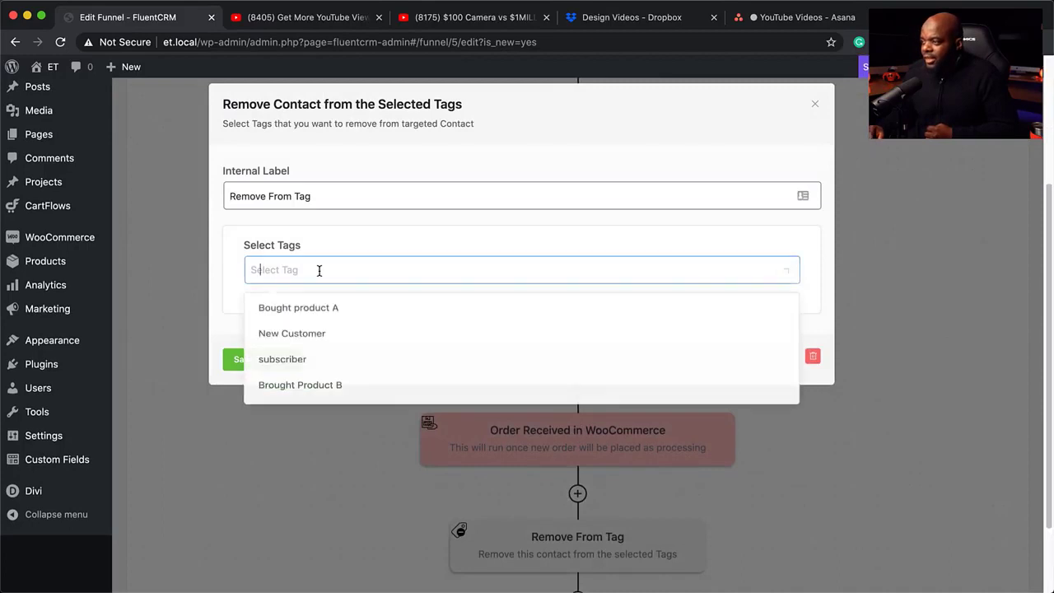
pyautogui.click(312, 359)
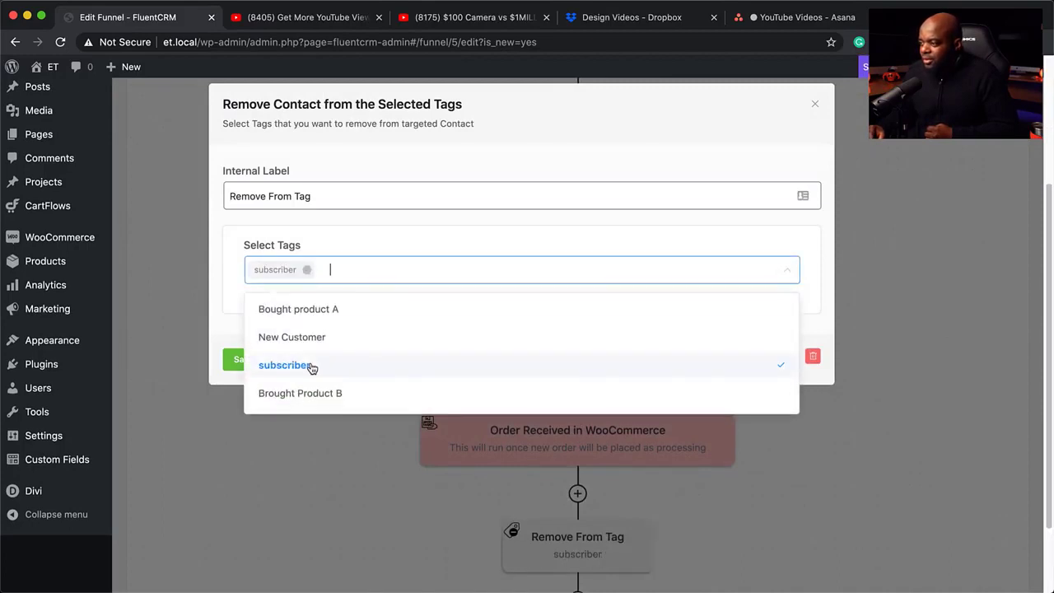
pyautogui.click(225, 356)
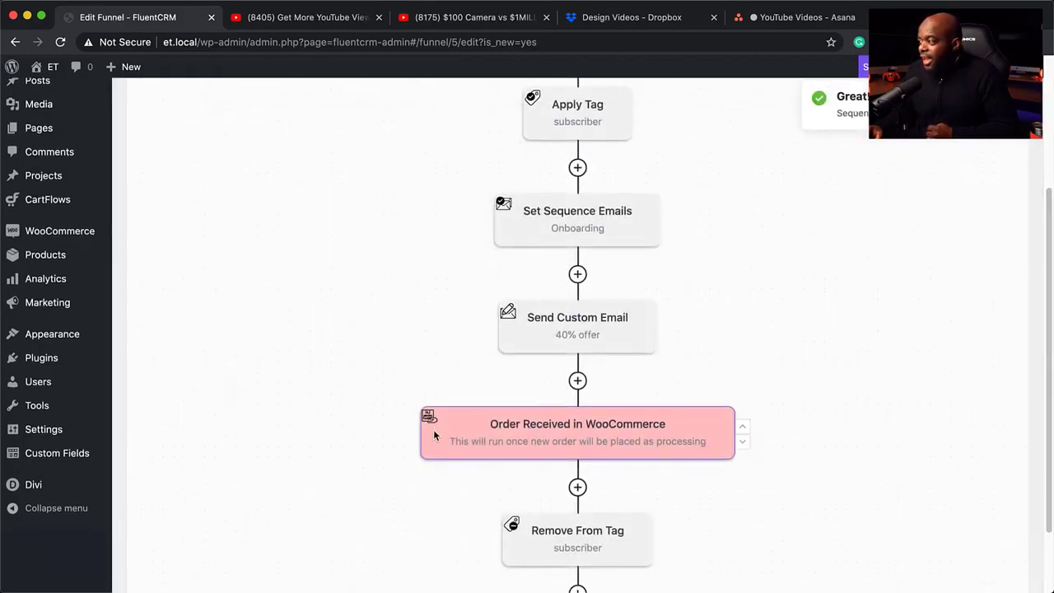
# Step: Add a Remove From List action for the "Freebie" list below Remove From Tag and save it
pyautogui.scroll(-1, 434, 435)
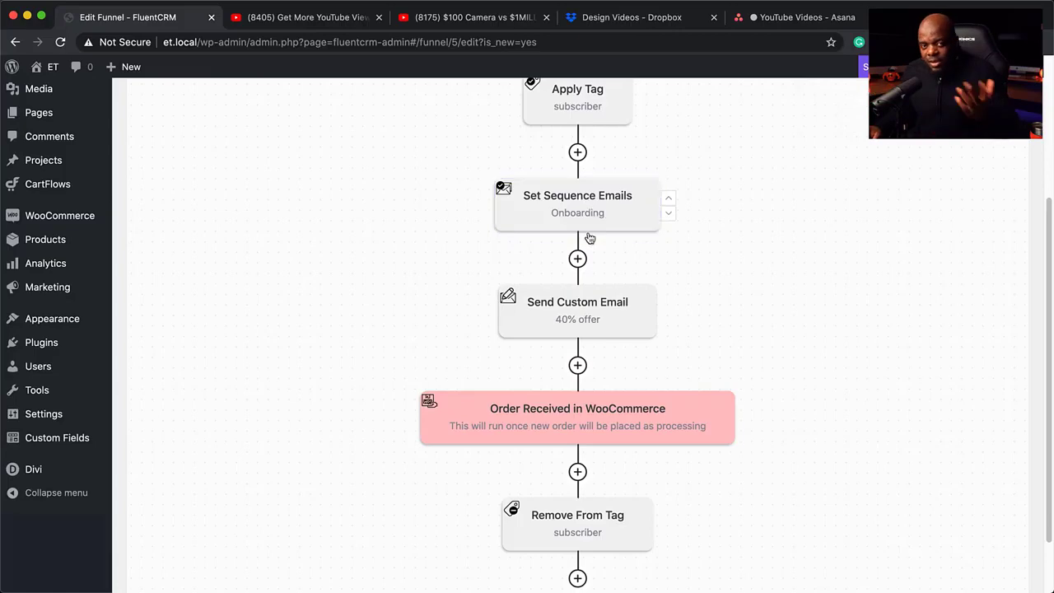
pyautogui.scroll(-3, 607, 309)
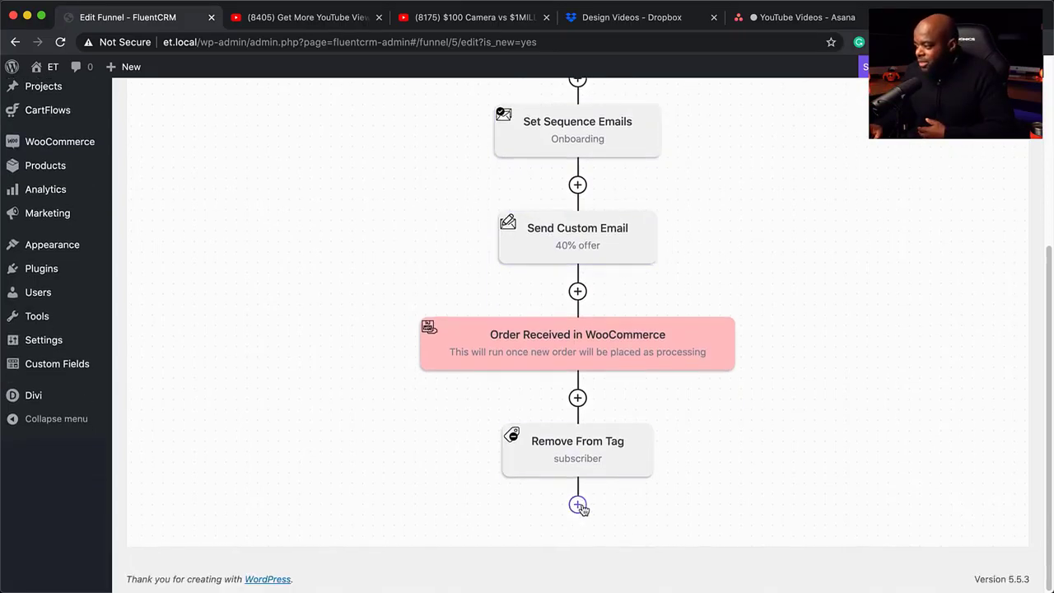
pyautogui.click(578, 503)
pyautogui.scroll(-1, 616, 450)
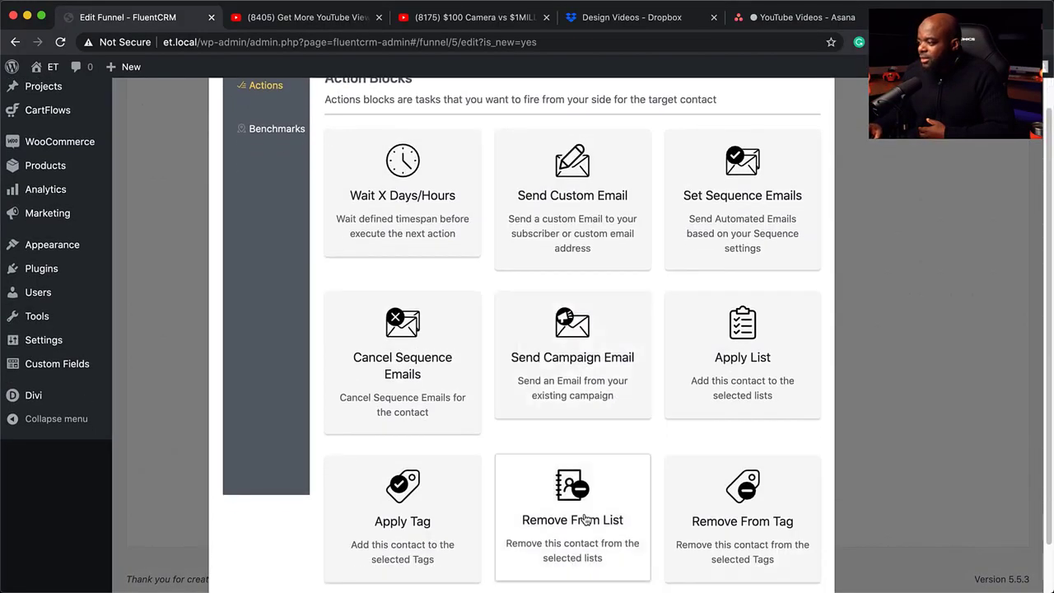
pyautogui.click(576, 493)
pyautogui.click(323, 270)
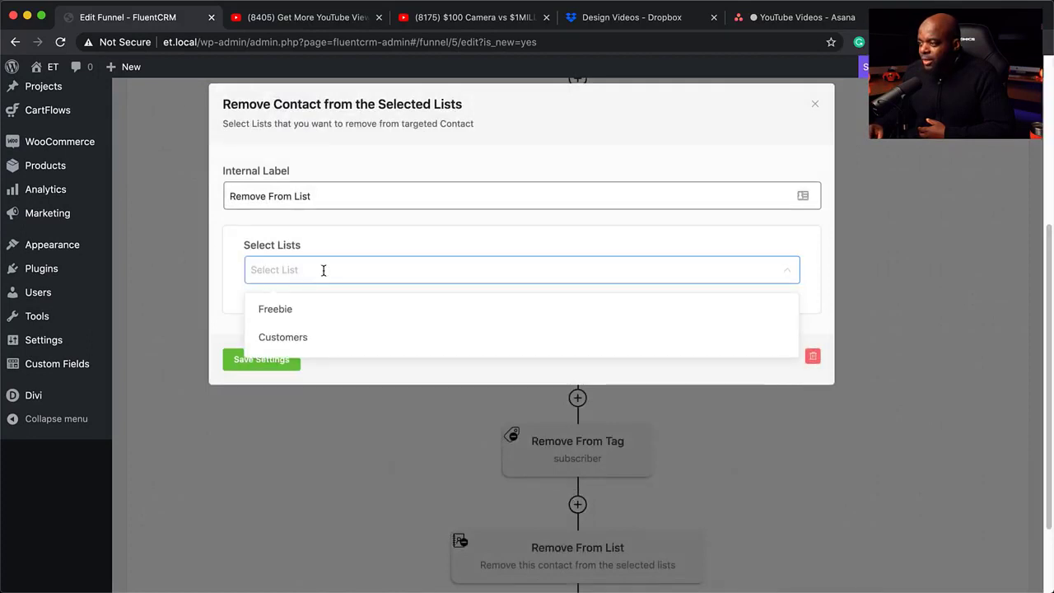
pyautogui.click(319, 309)
pyautogui.click(264, 366)
# Step: Add an Apply Tag action with the "New Customer" tag below Remove From List and save it
pyautogui.scroll(-3, 444, 416)
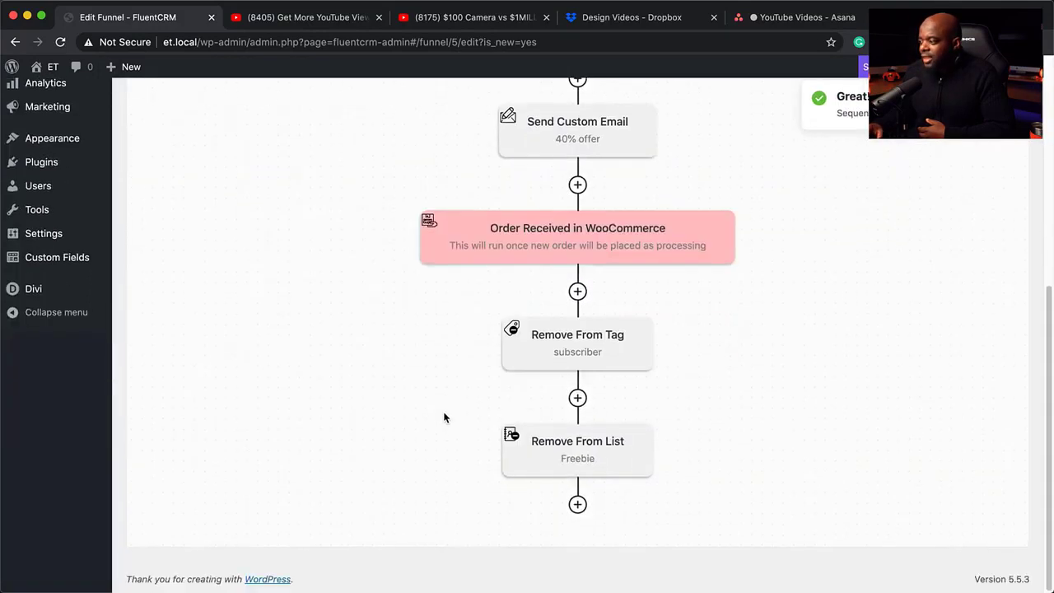
pyautogui.click(577, 505)
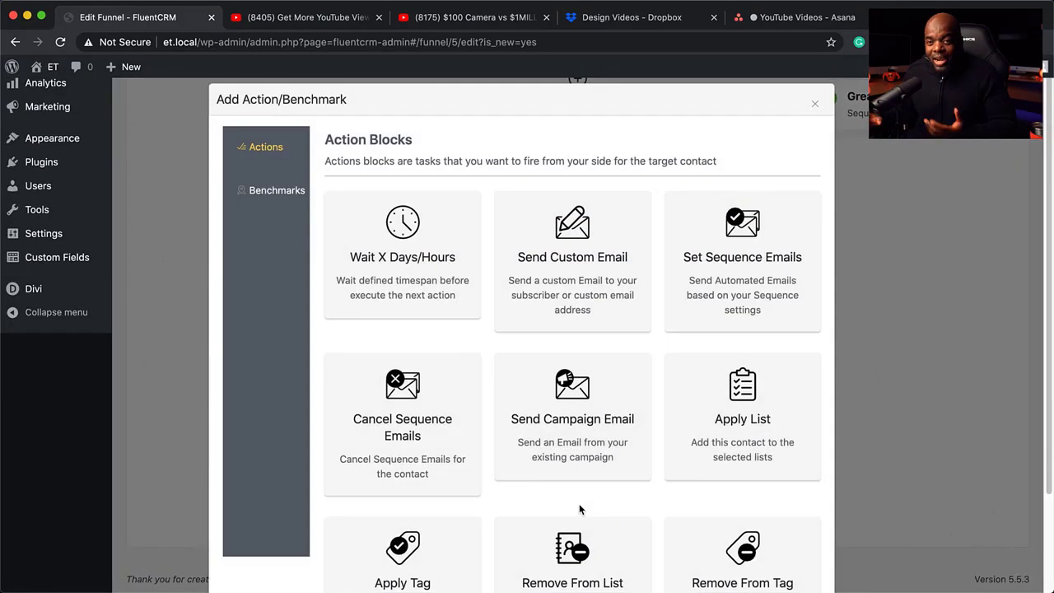
pyautogui.scroll(-2, 444, 478)
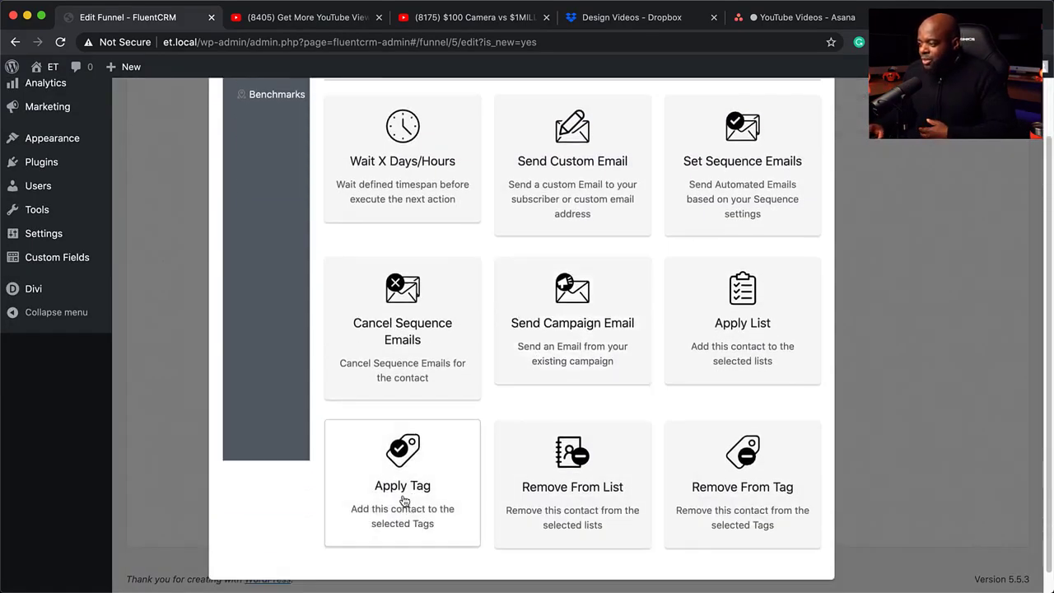
pyautogui.click(350, 500)
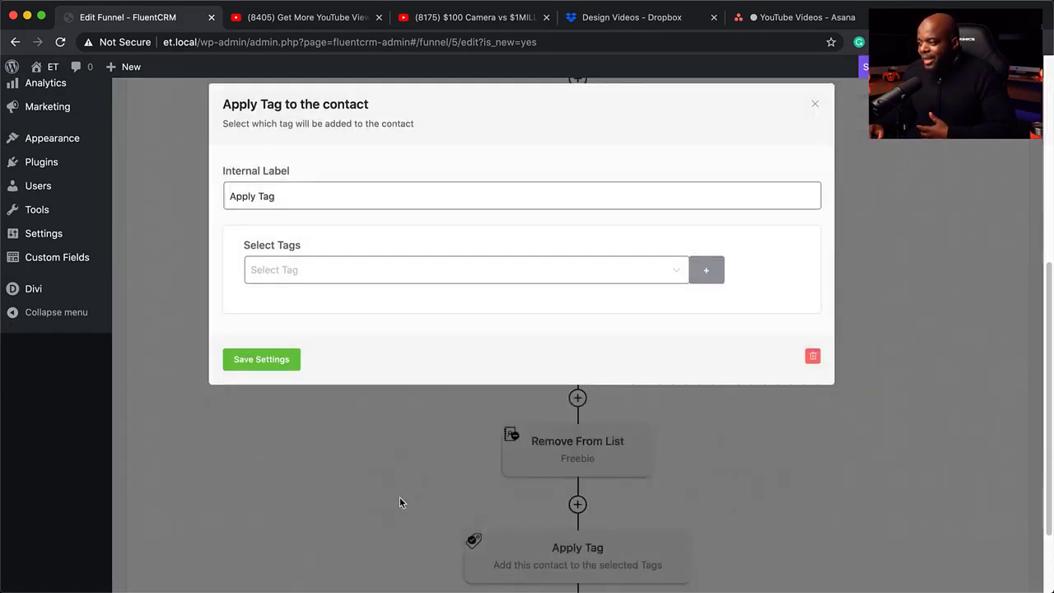
pyautogui.click(323, 270)
pyautogui.click(326, 338)
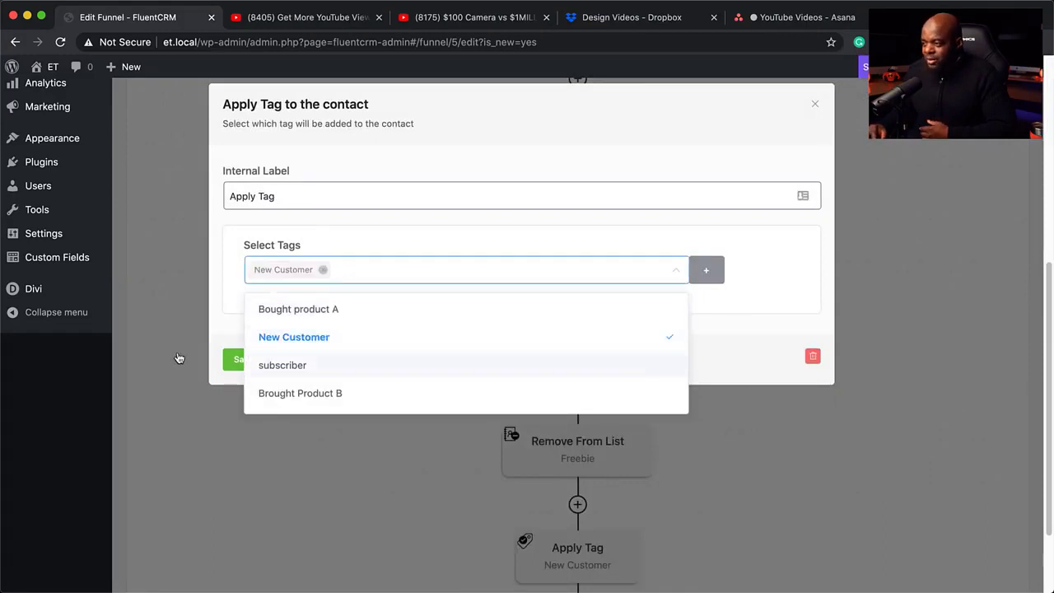
pyautogui.click(232, 365)
pyautogui.click(230, 360)
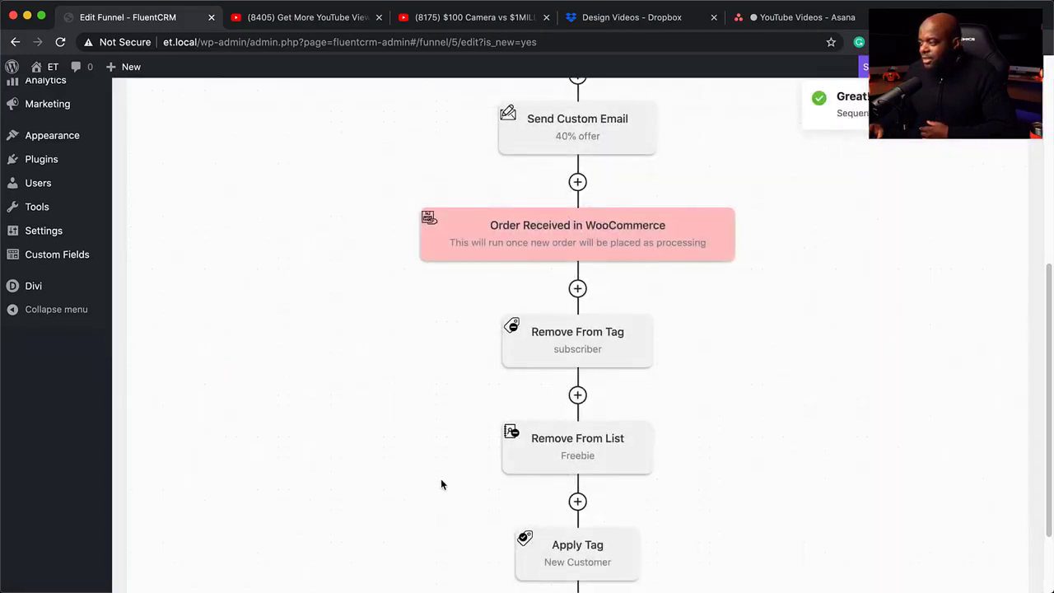
# Step: Add a Set Sequence Emails action below the "New Customer" Apply Tag and close its settings without choosing a sequence
pyautogui.scroll(-3, 440, 481)
pyautogui.click(577, 505)
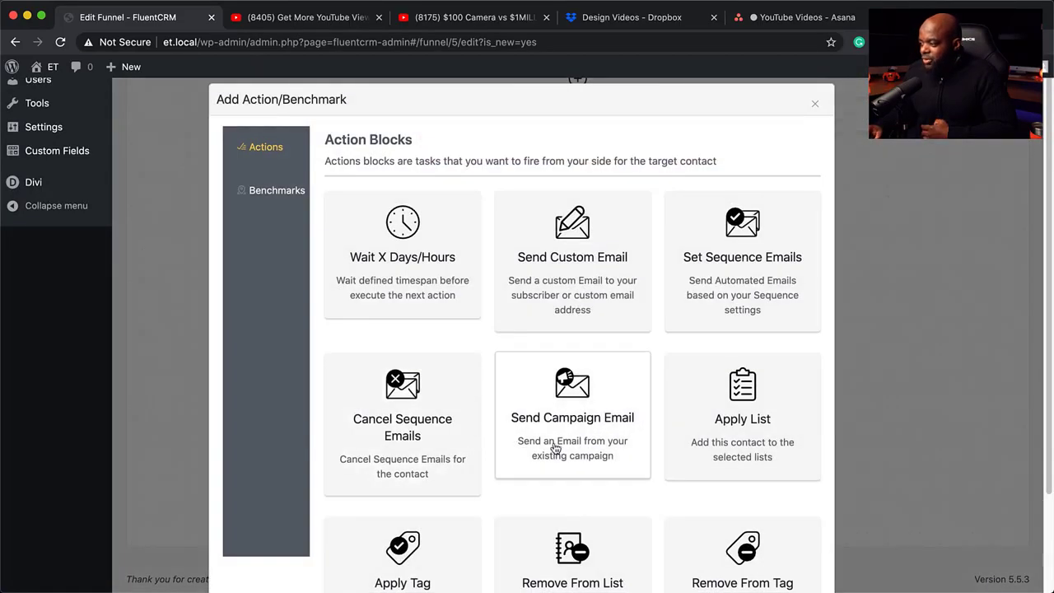
pyautogui.scroll(-2, 556, 447)
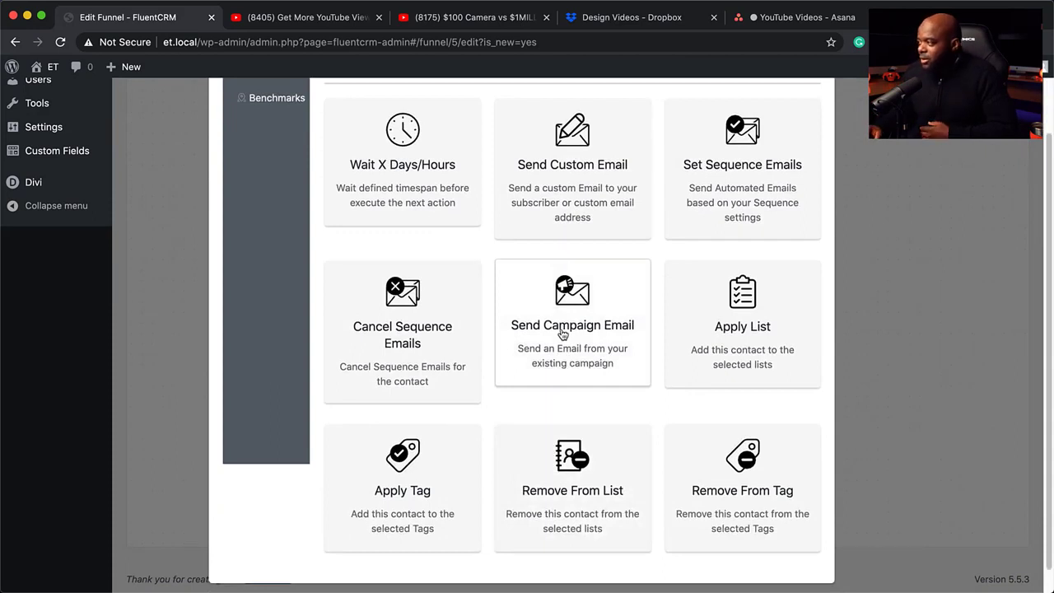
pyautogui.click(705, 205)
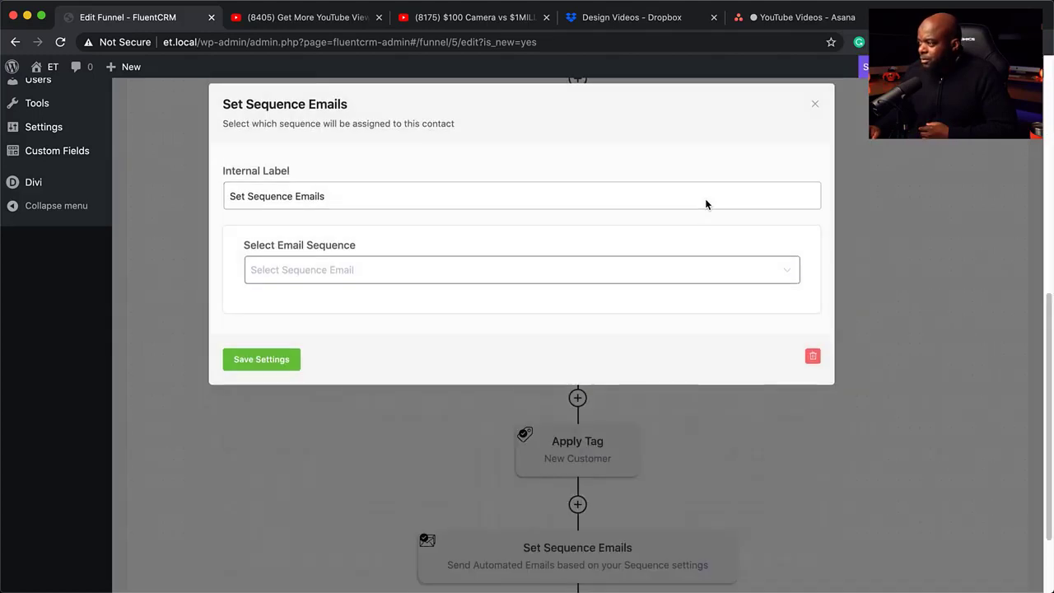
pyautogui.click(373, 272)
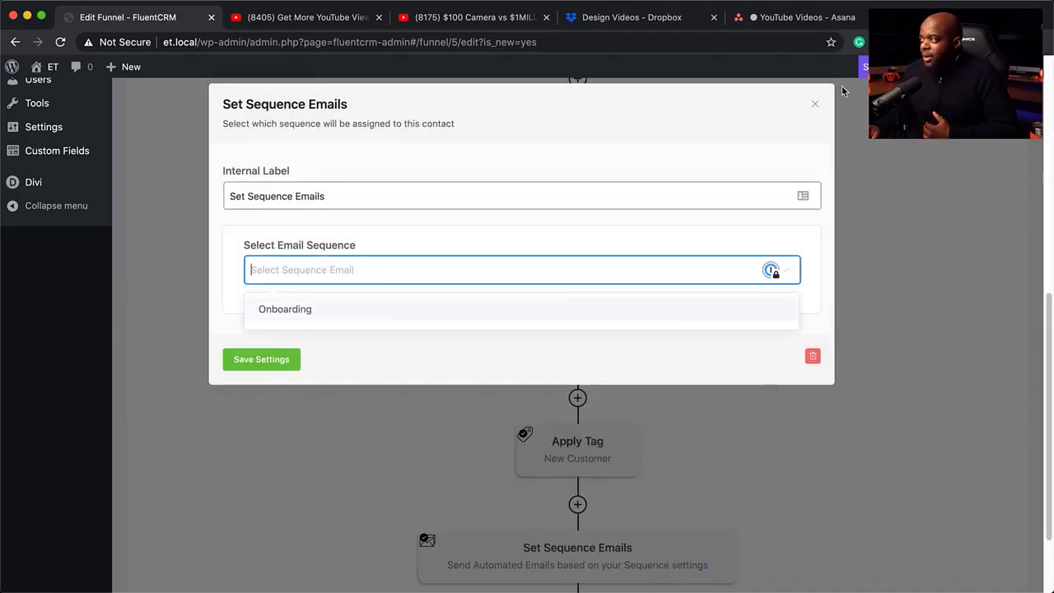
pyautogui.click(814, 105)
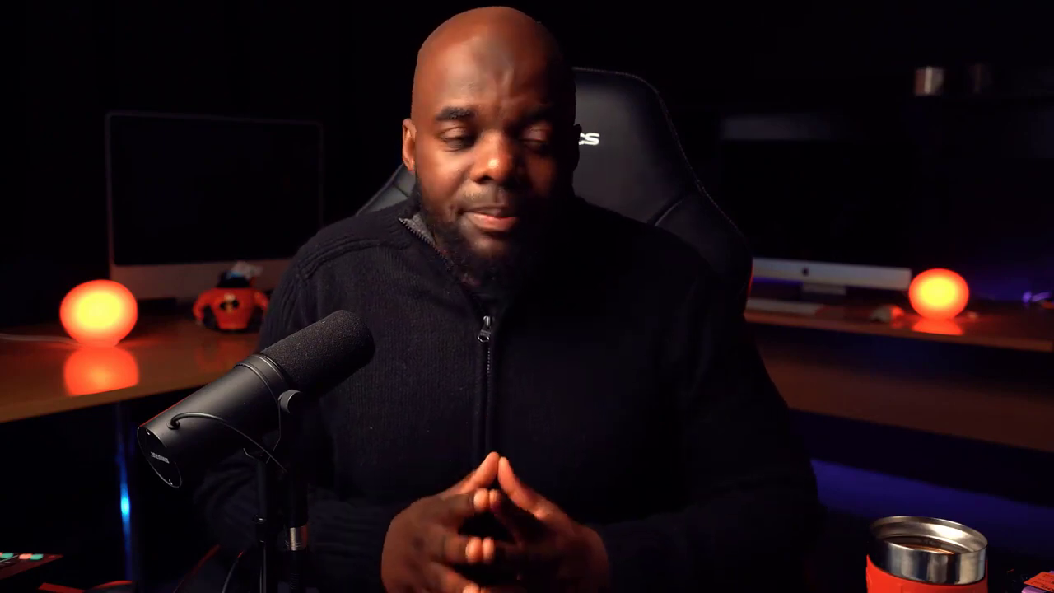
# Step: Turn on the stats display for the Test funnel and switch its status from draft to published
pyautogui.scroll(-3, 752, 400)
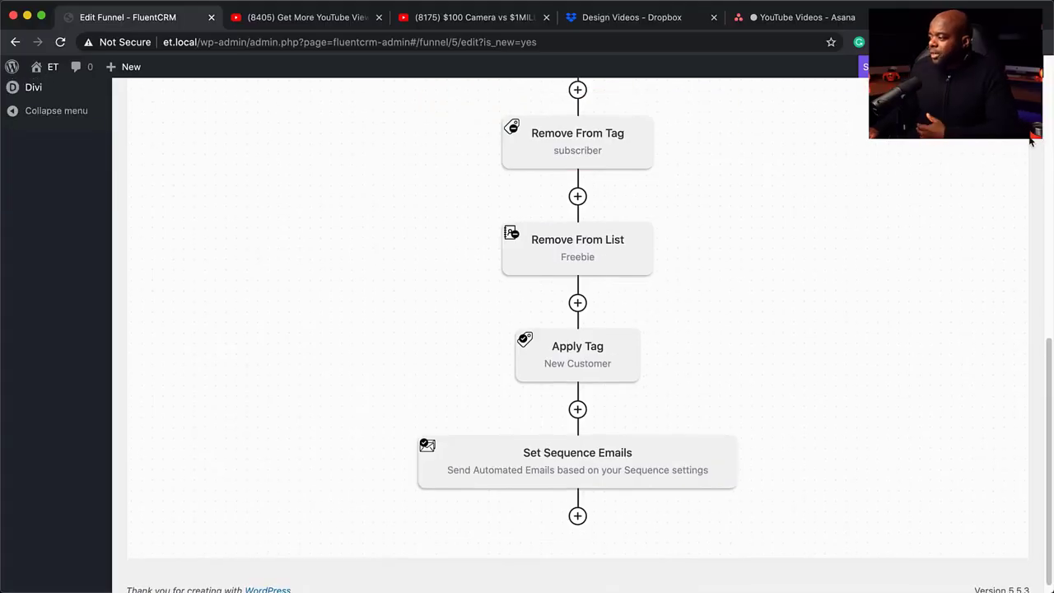
pyautogui.scroll(10, 731, 395)
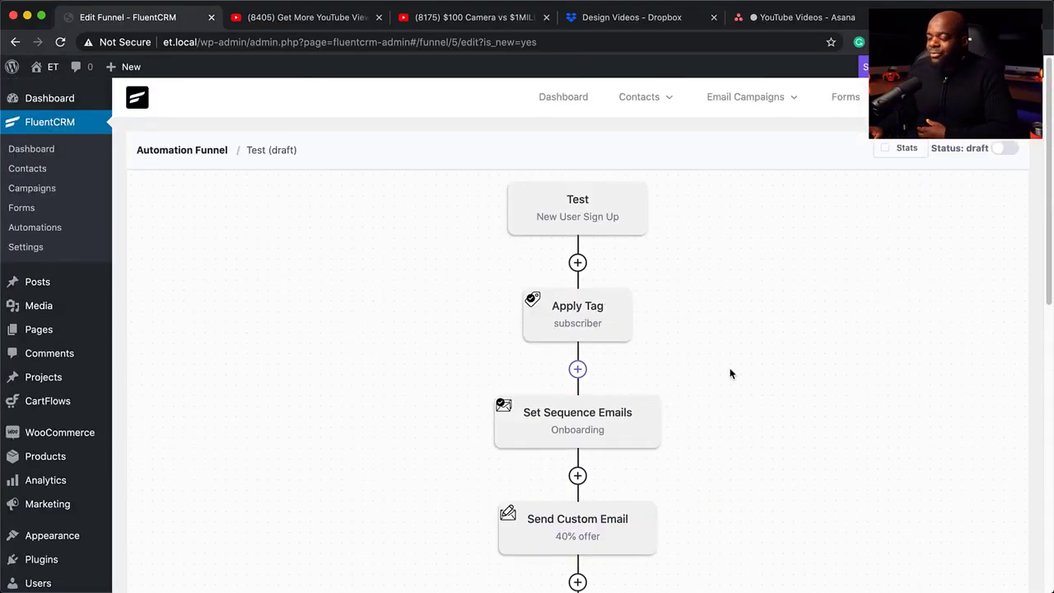
pyautogui.click(885, 149)
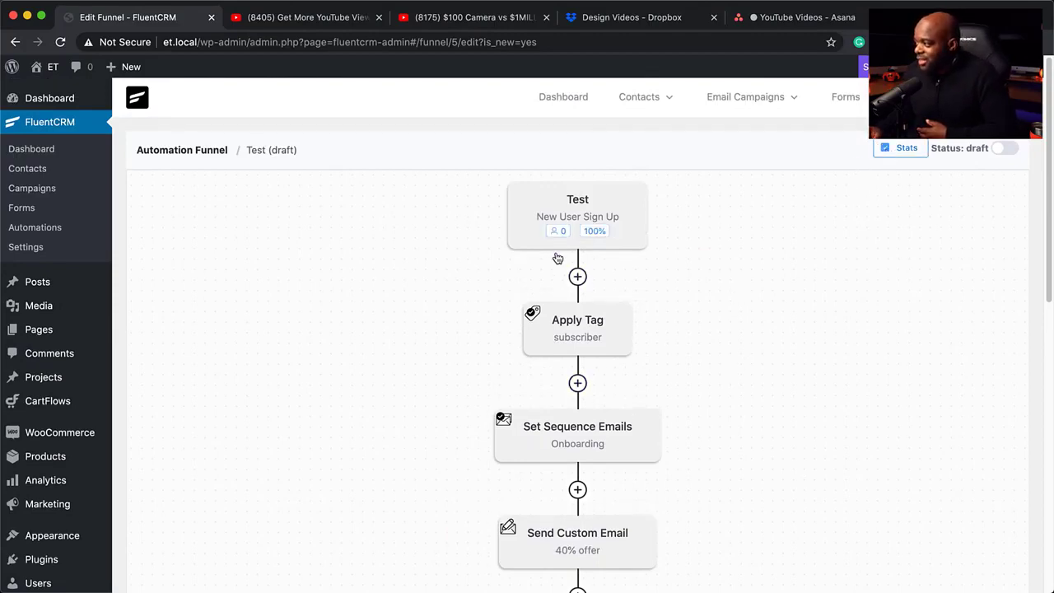
pyautogui.scroll(-5, 609, 436)
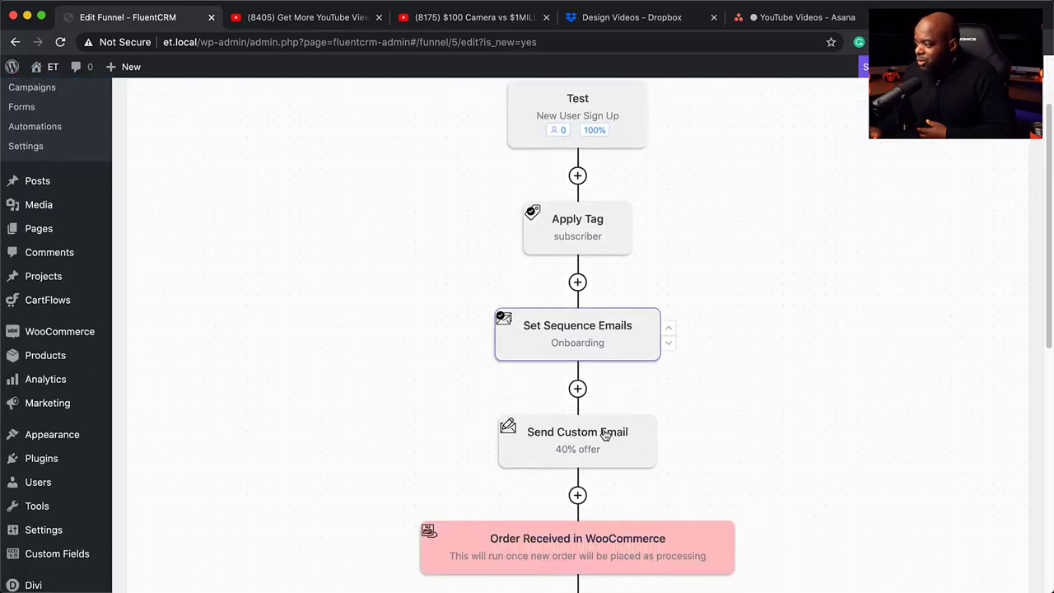
pyautogui.scroll(5, 616, 469)
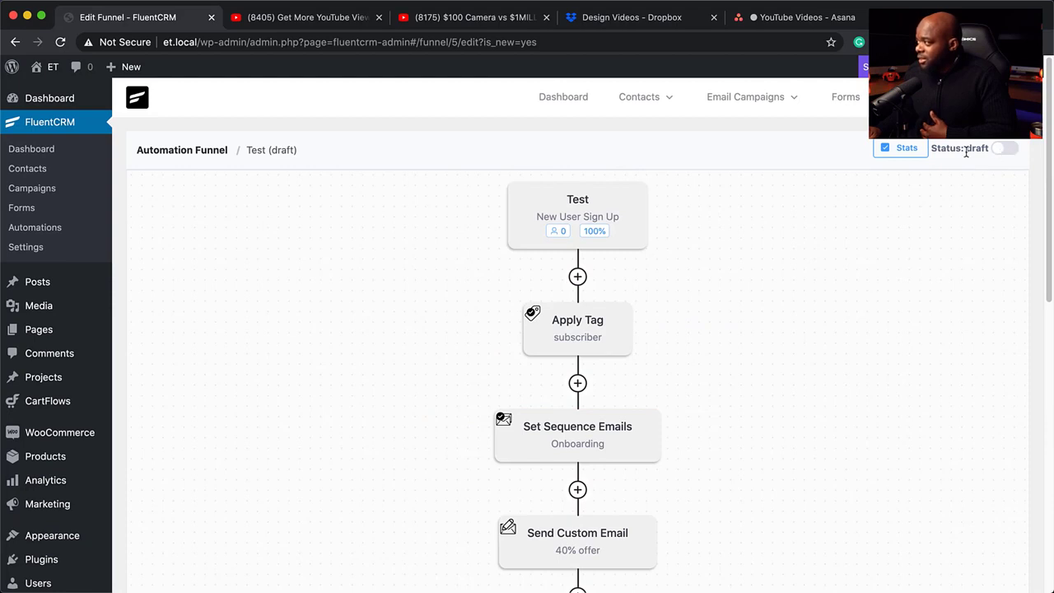
pyautogui.click(1005, 148)
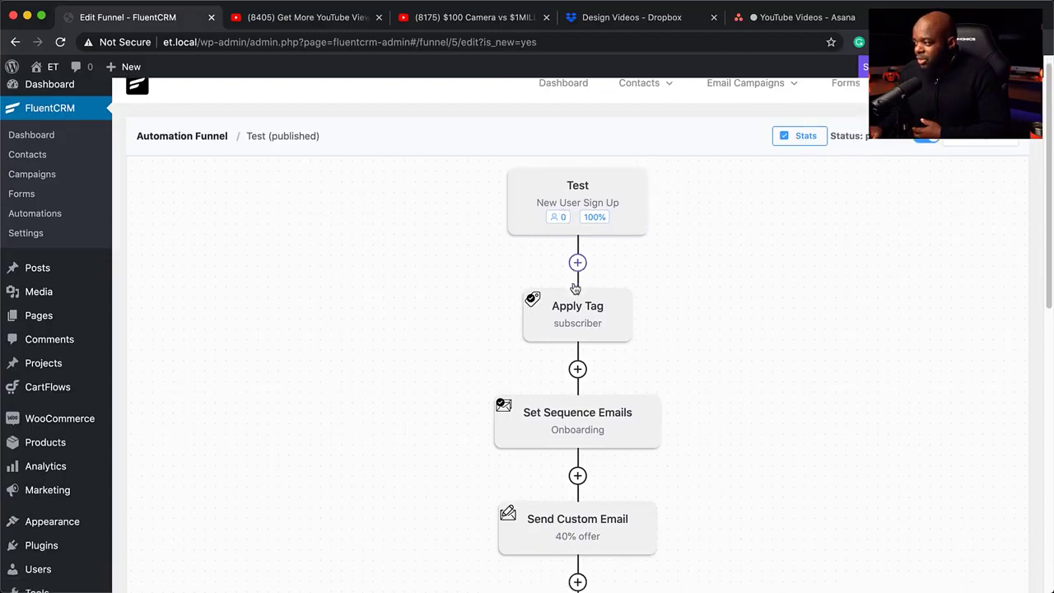
# Step: Review the published Test funnel from its New User Sign Up trigger through the tag, sequence and custom email actions
pyautogui.scroll(-10, 577, 290)
pyautogui.scroll(10, 577, 290)
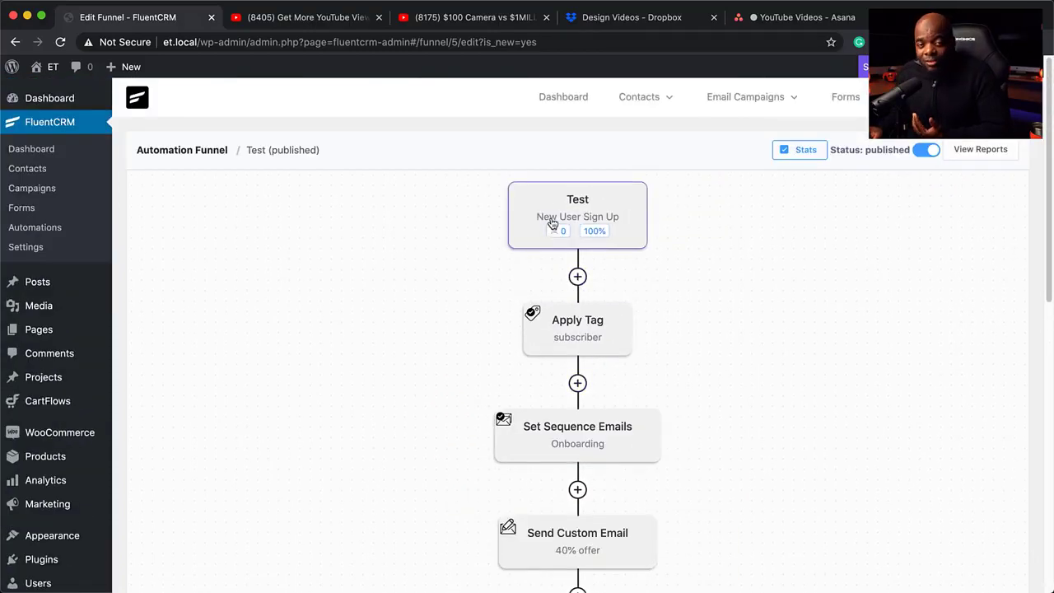
pyautogui.scroll(-6, 593, 387)
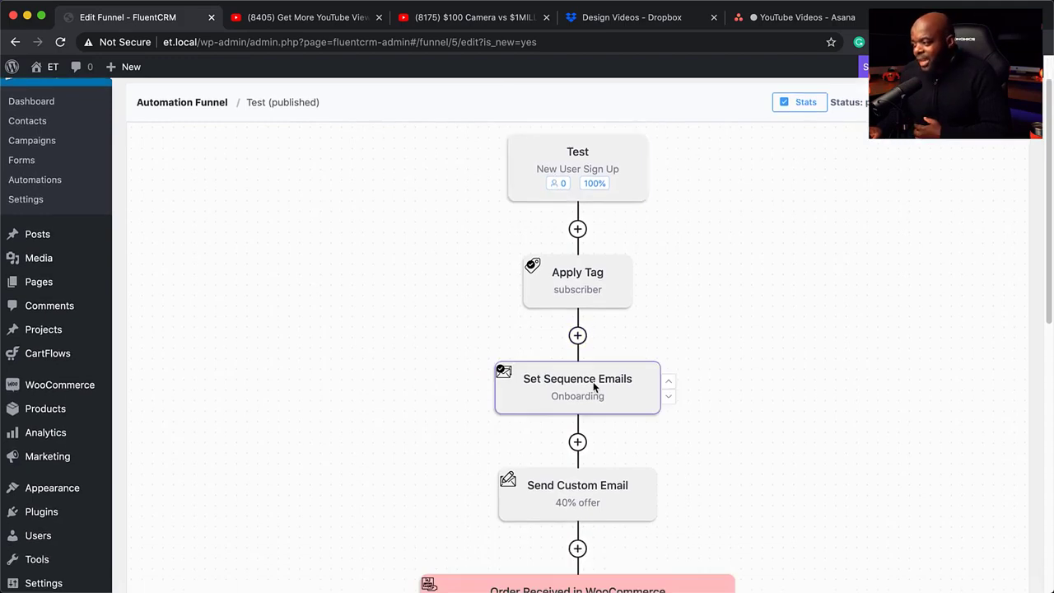
pyautogui.scroll(5, 594, 385)
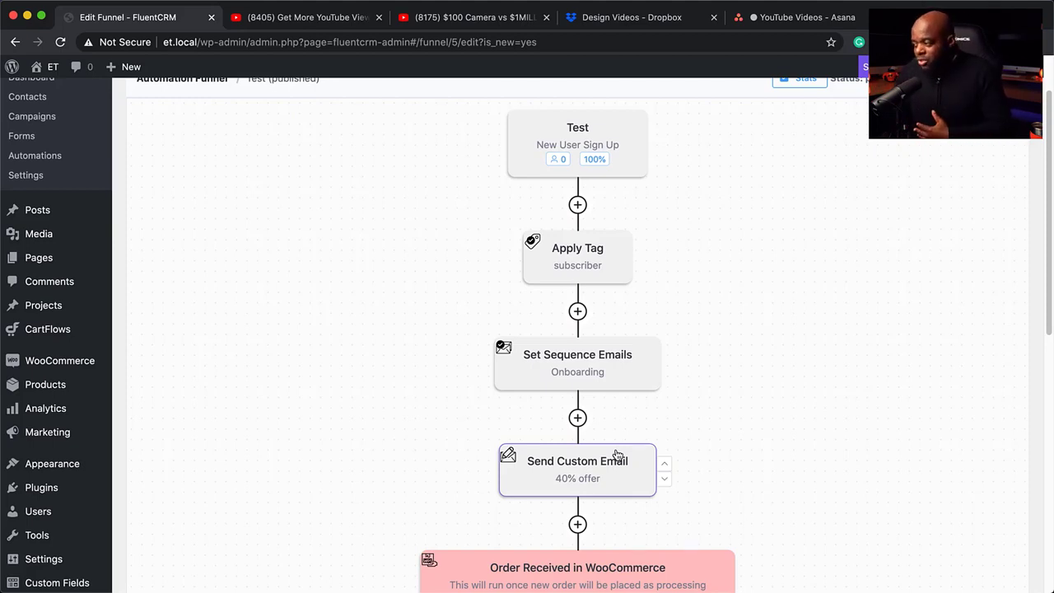
pyautogui.scroll(2, 683, 296)
pyautogui.moveTo(751, 99)
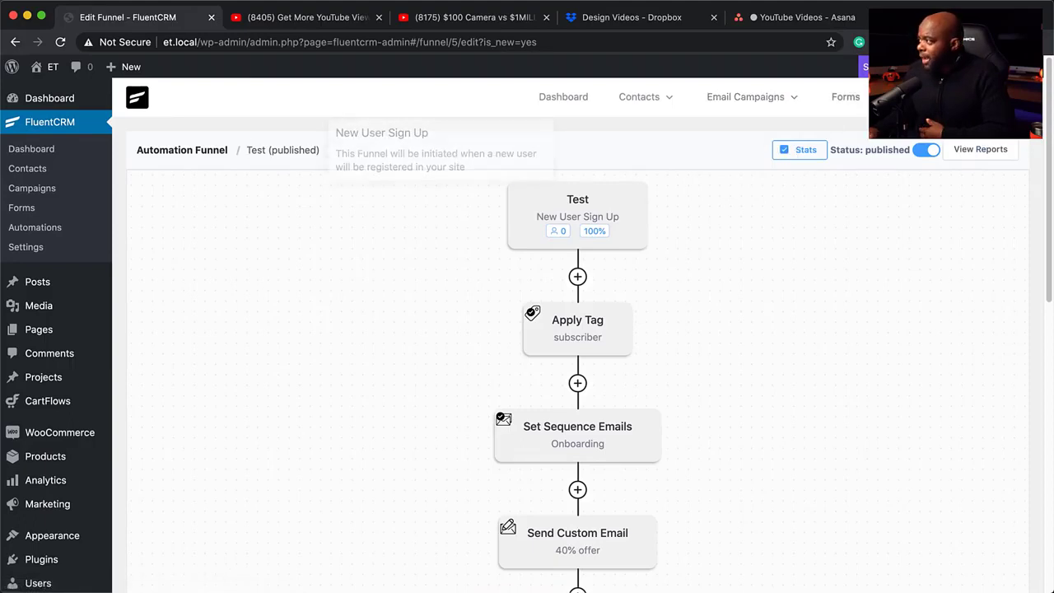
# Step: Return to the automation funnels list, then examine the FluentCRM business, email and general settings
pyautogui.click(919, 98)
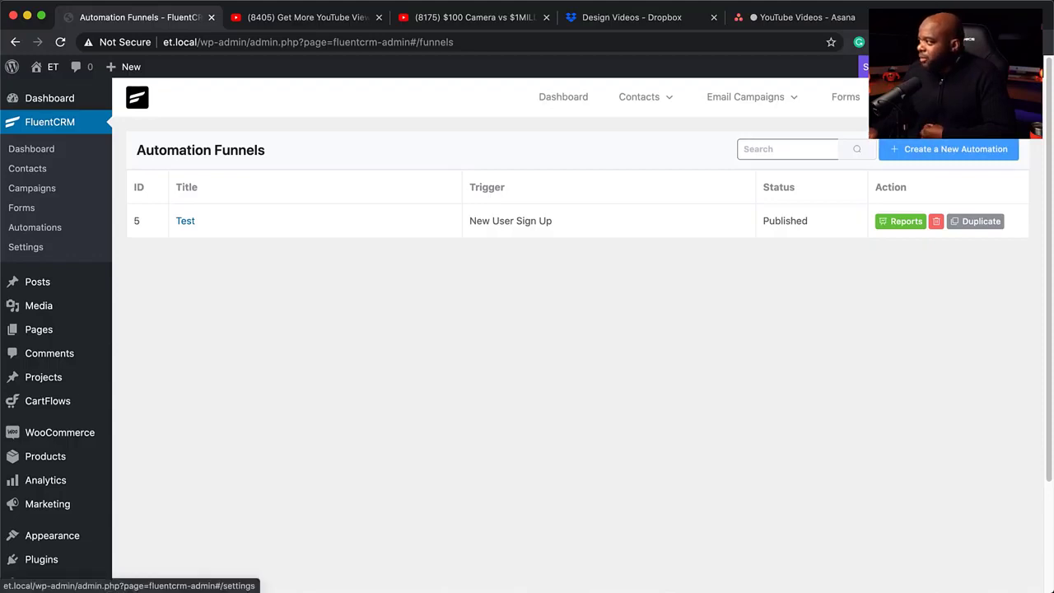
pyautogui.click(26, 246)
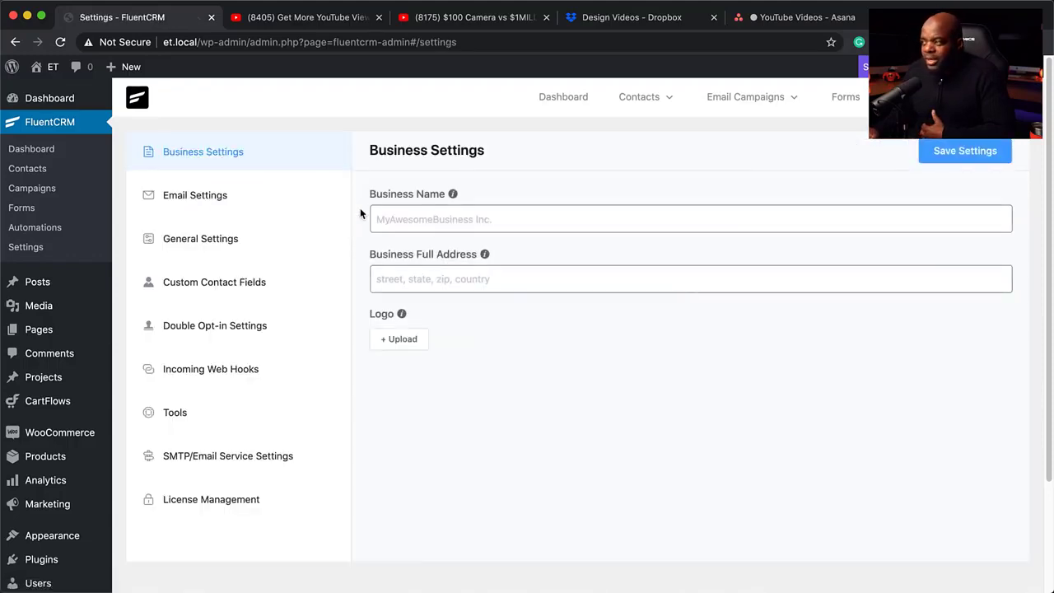
pyautogui.click(449, 219)
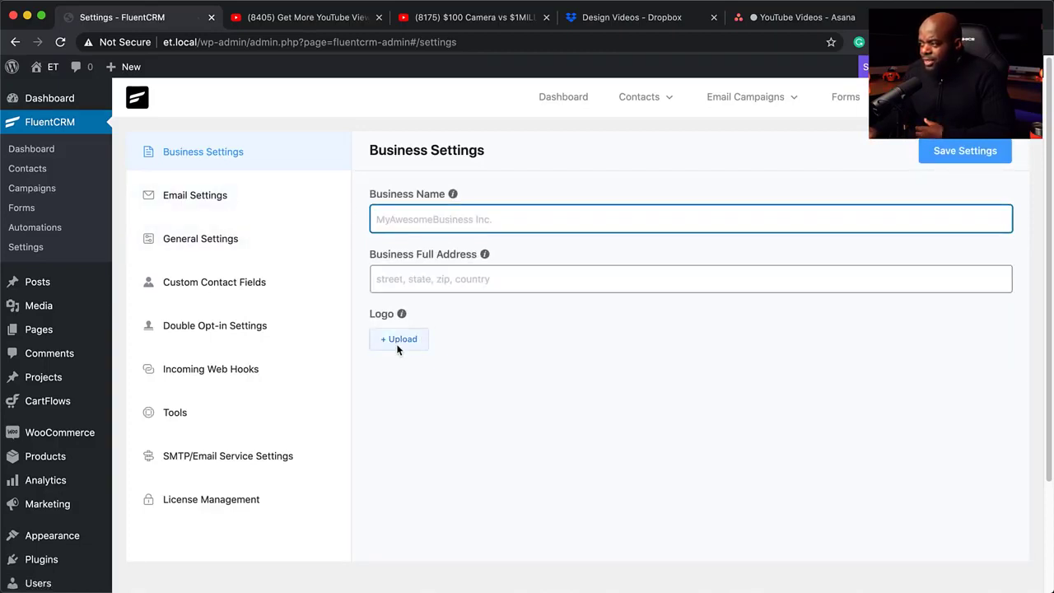
pyautogui.click(222, 201)
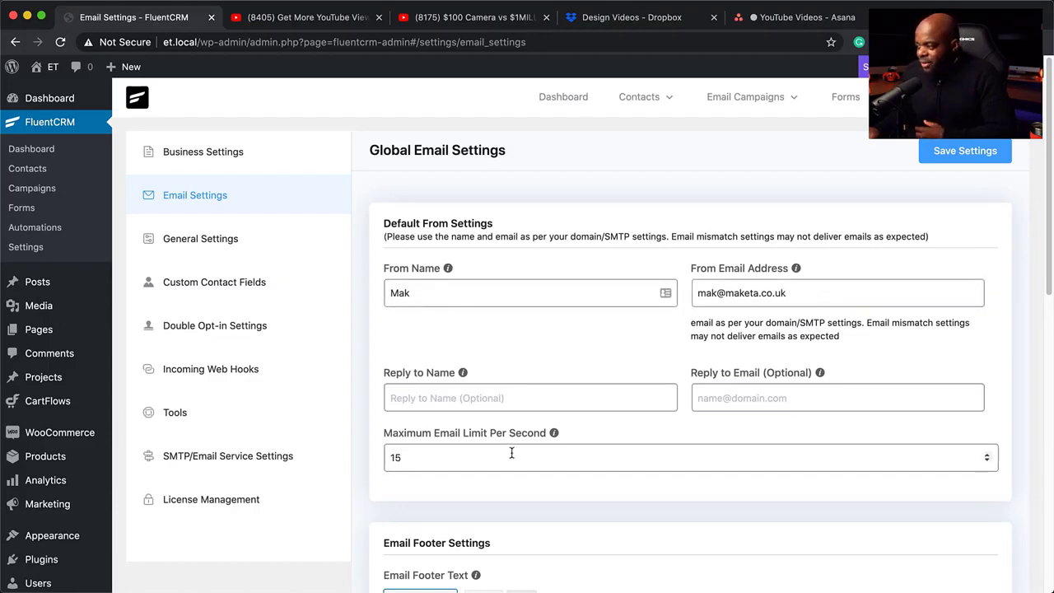
pyautogui.click(232, 239)
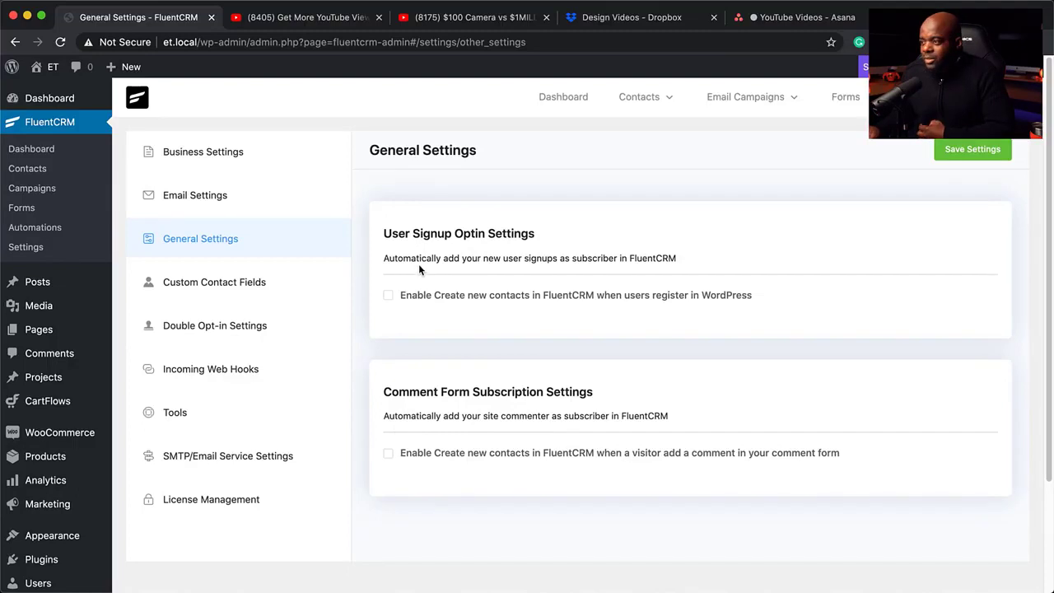
# Step: Examine the settings for custom contact fields, double opt-in, incoming webhooks, tools and the SMTP/email service
pyautogui.click(269, 287)
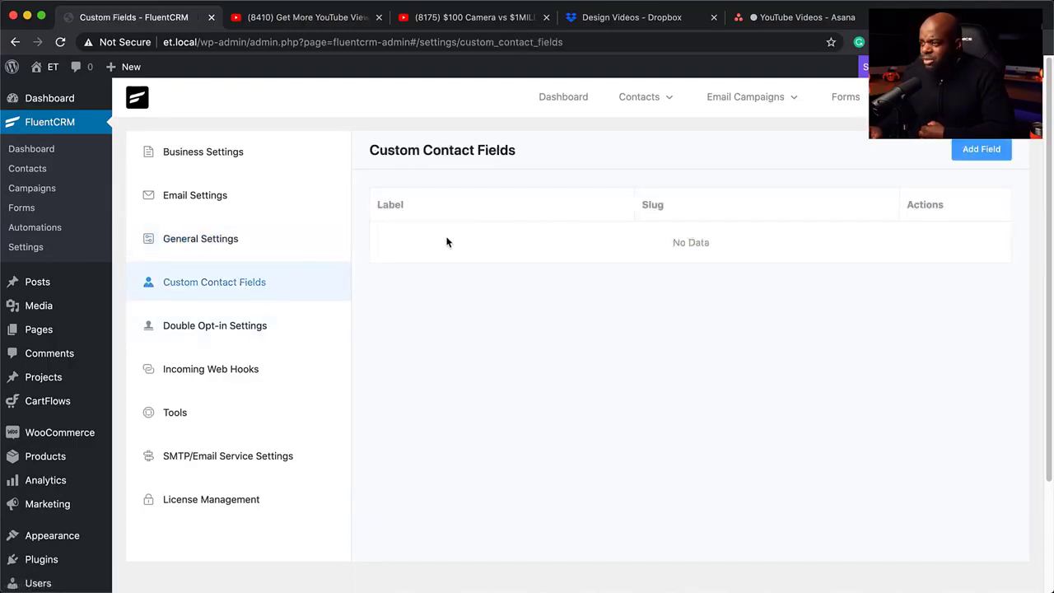
pyautogui.click(290, 336)
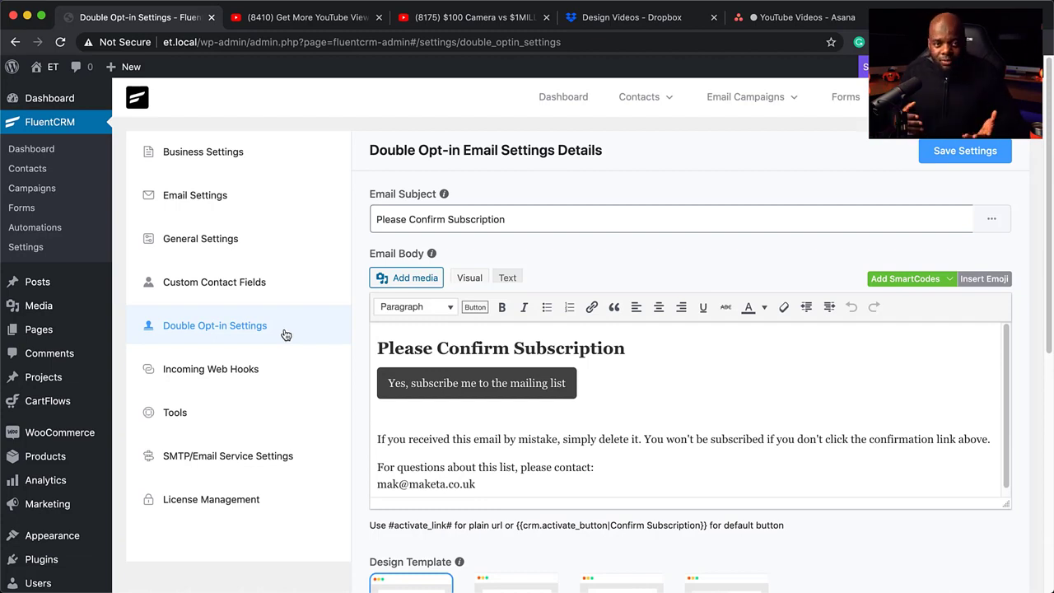
pyautogui.click(279, 378)
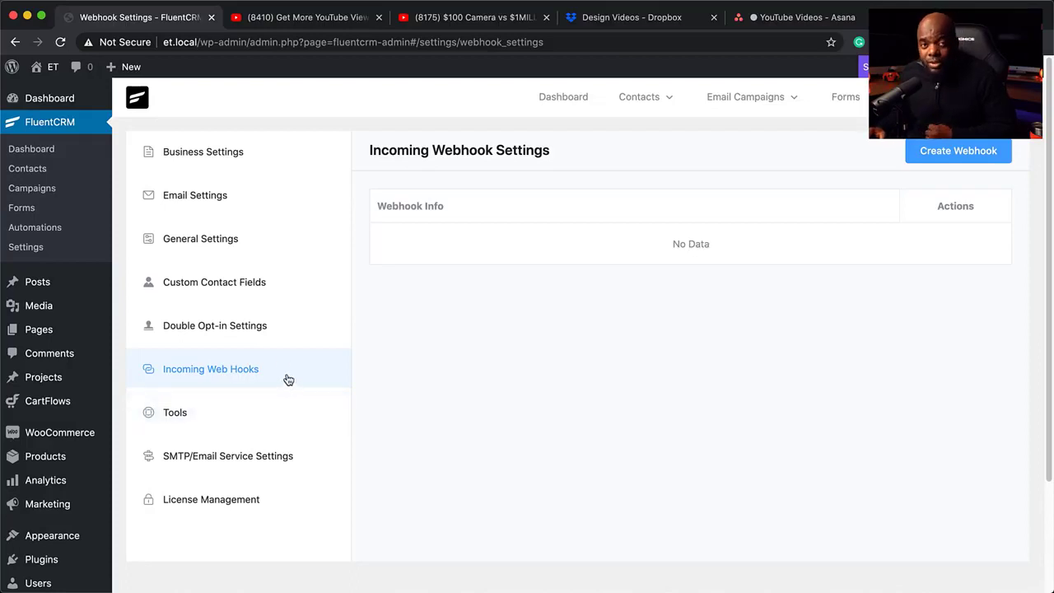
pyautogui.scroll(-1, 284, 377)
pyautogui.click(281, 377)
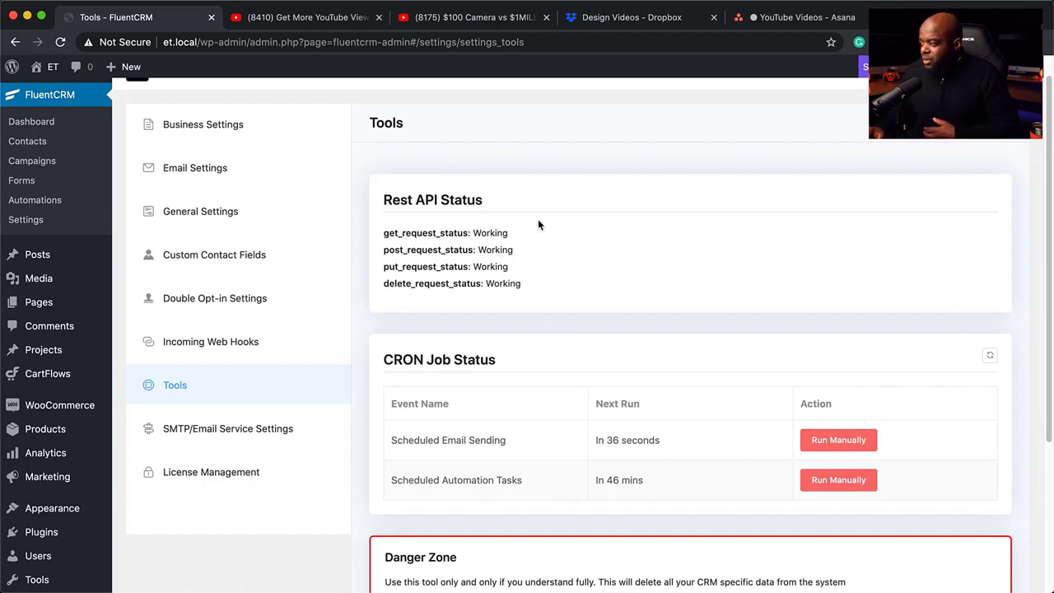
pyautogui.click(237, 434)
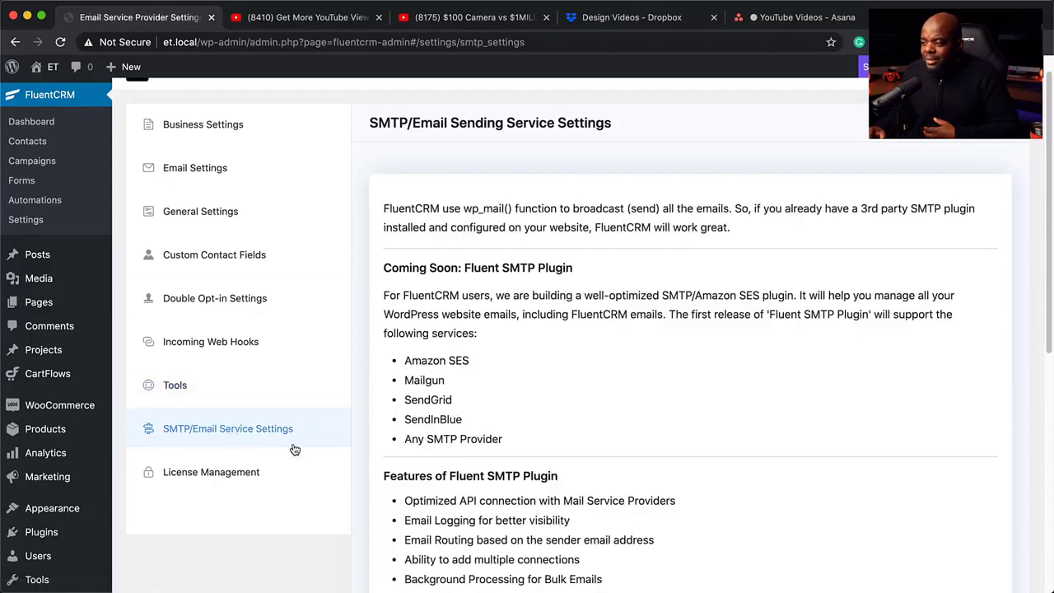